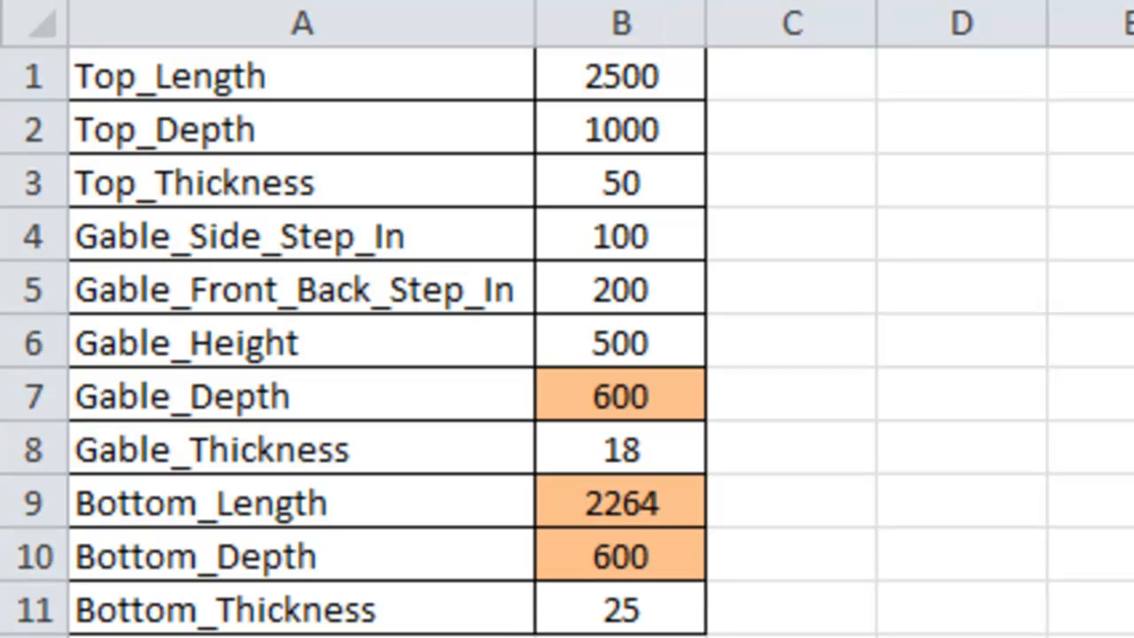
Step: Review the parameter names, values and formulas in column B of the spreadsheet, row by row
left_click(667, 76)
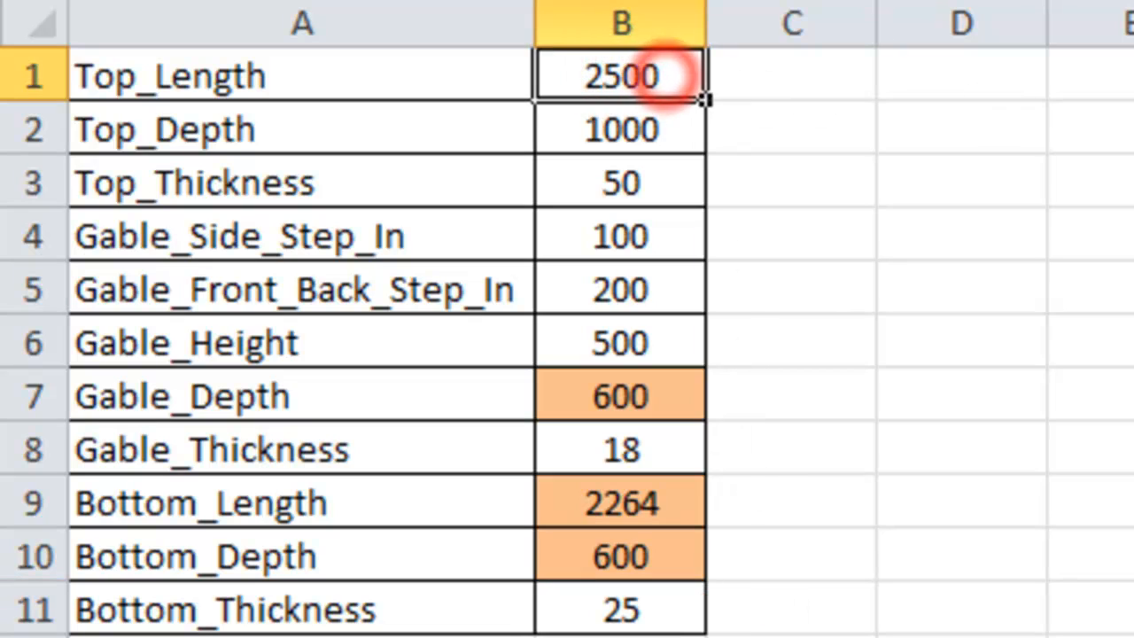
key("Down")
key("Down")
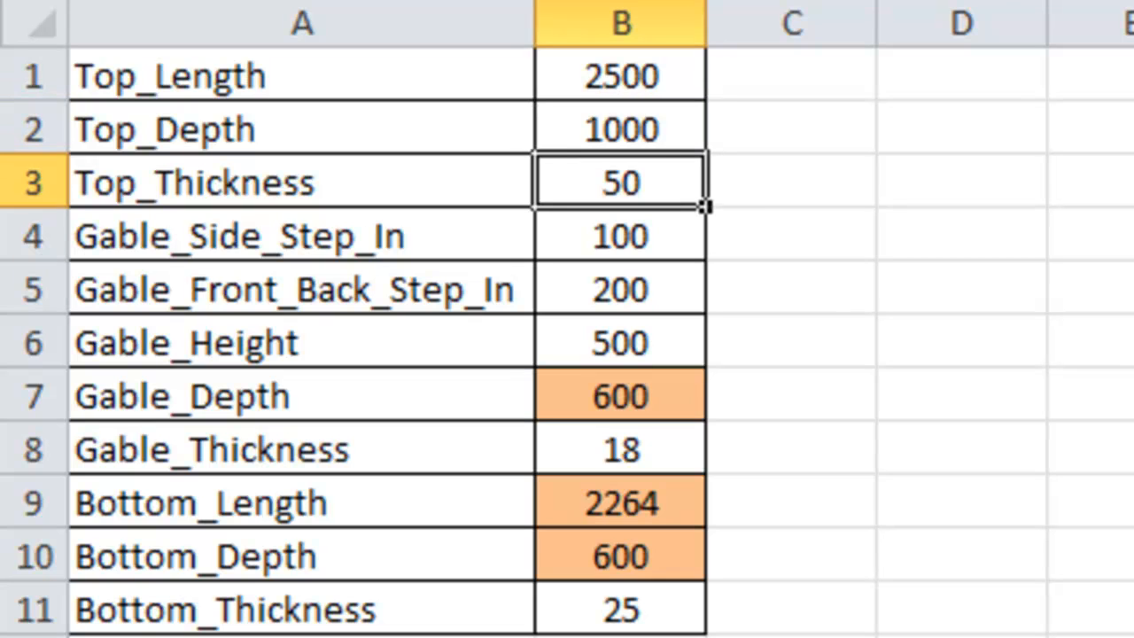
key("Down")
key("Down")
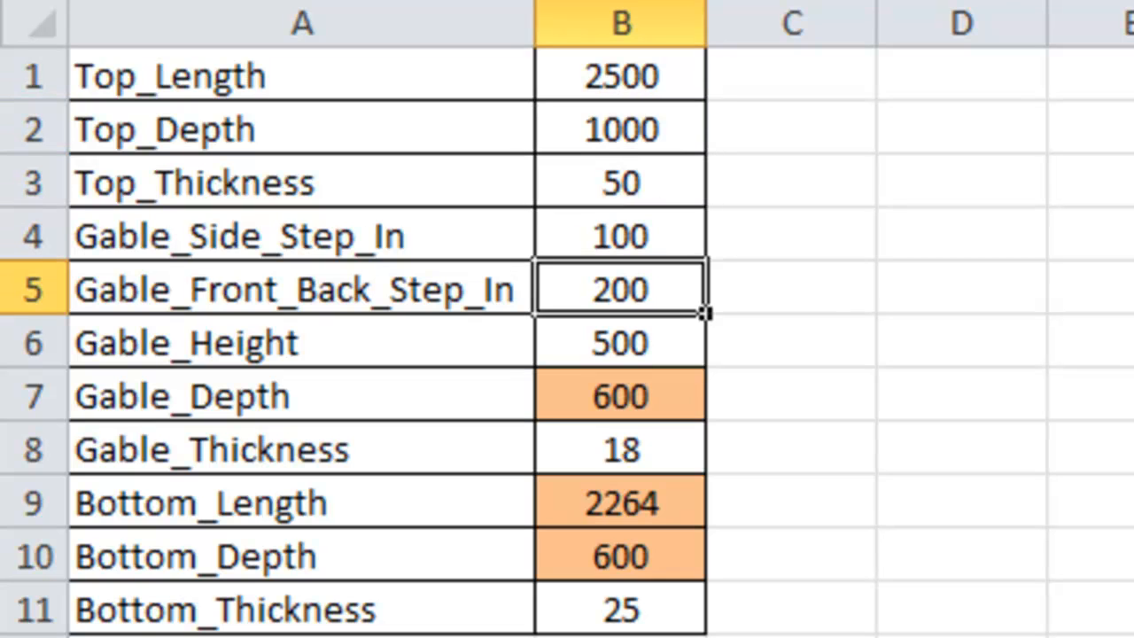
key("Down")
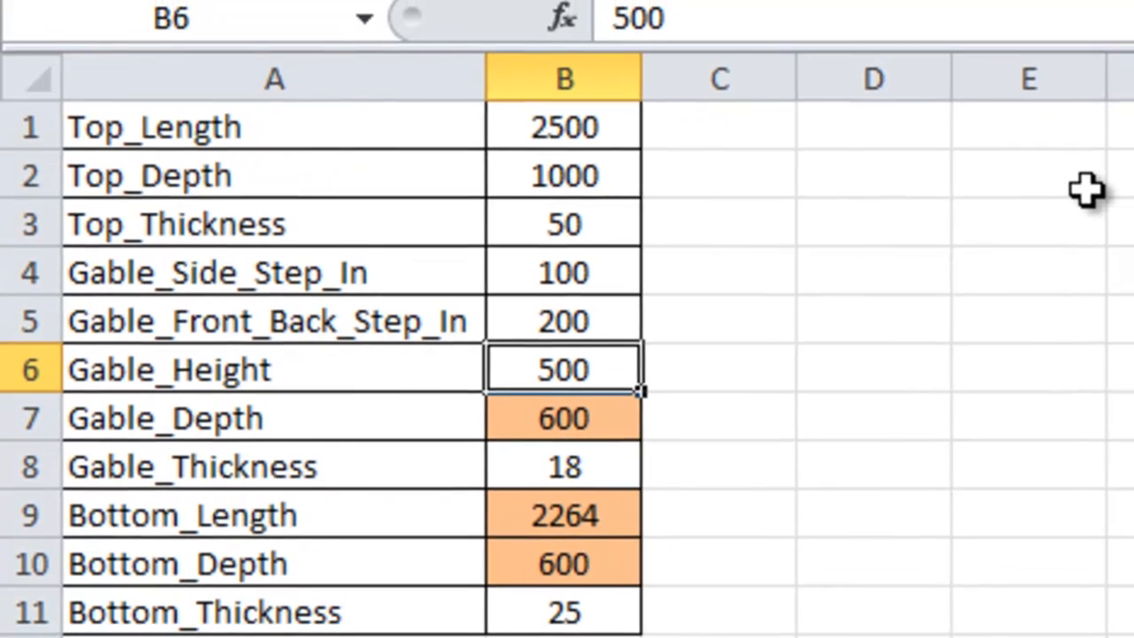
key("Down")
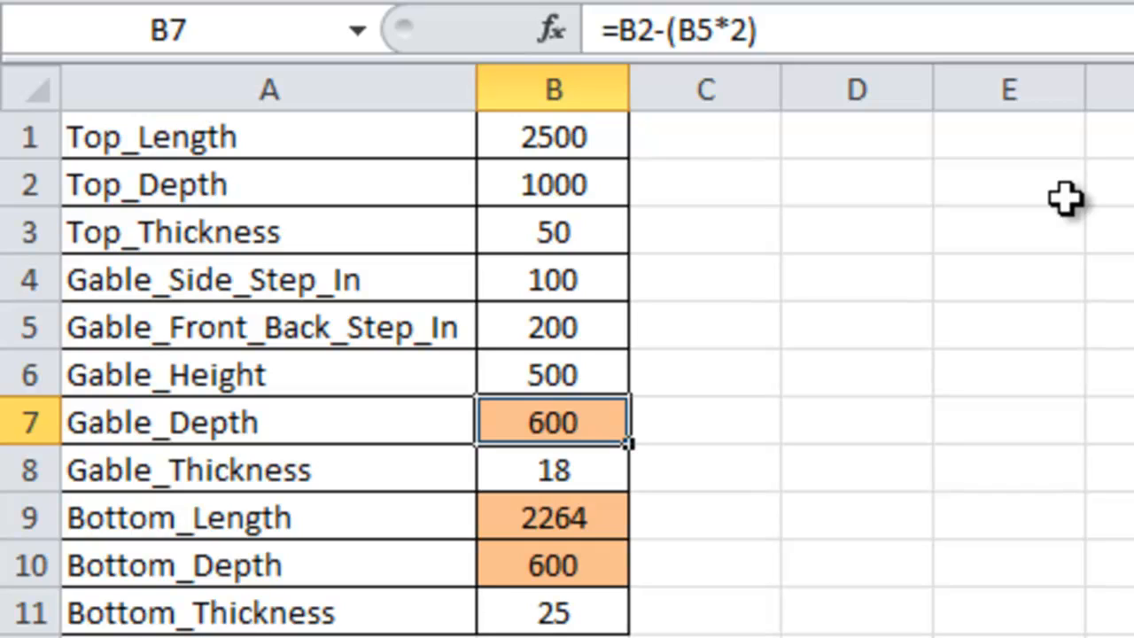
key("Down")
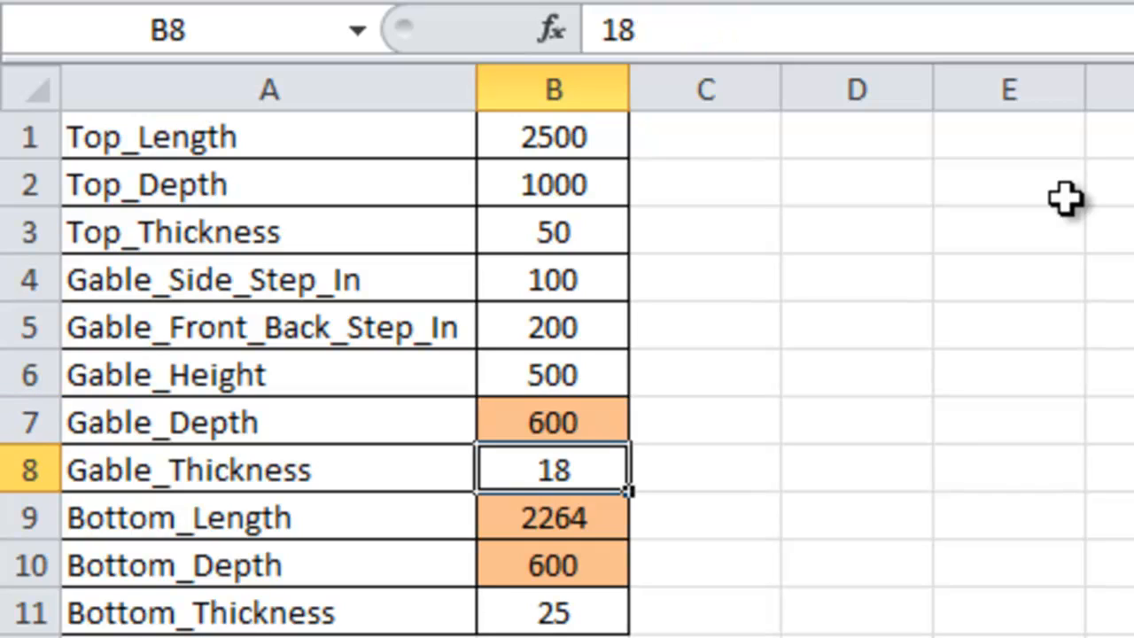
key("Down")
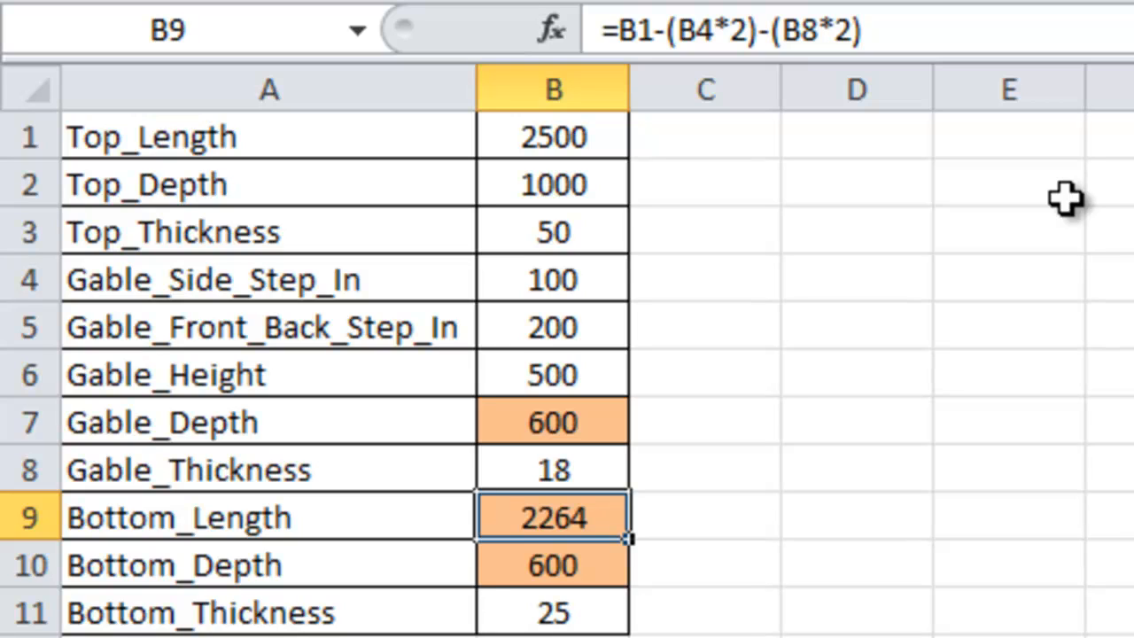
key("Down")
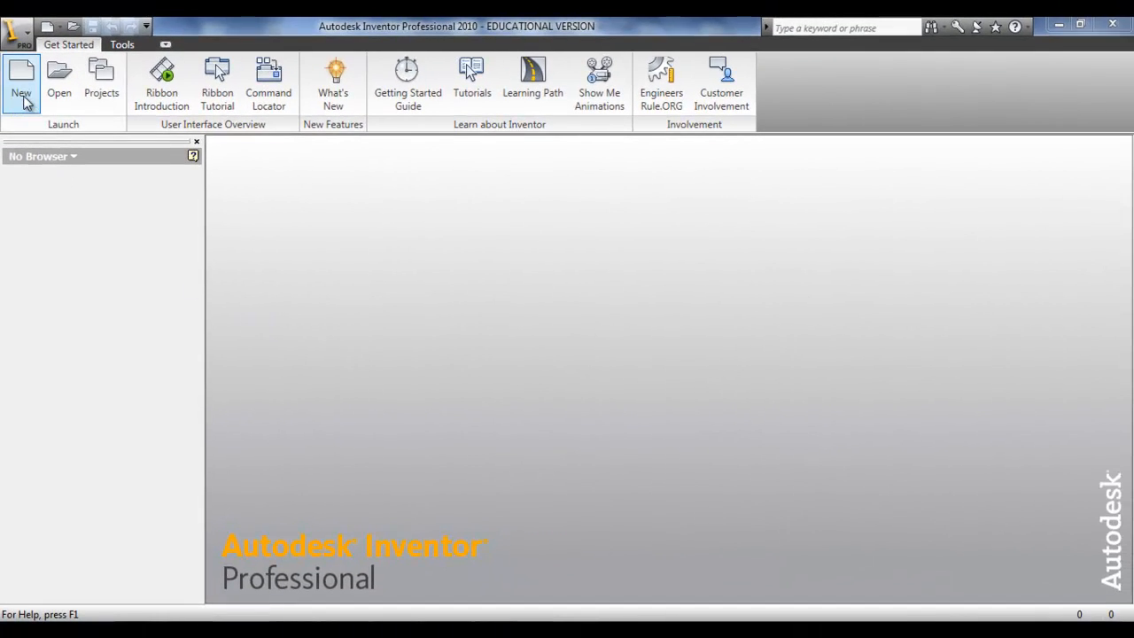
Step: Create a new standard part and sketch a rectangle spanning the sketch origin
left_click(23, 71)
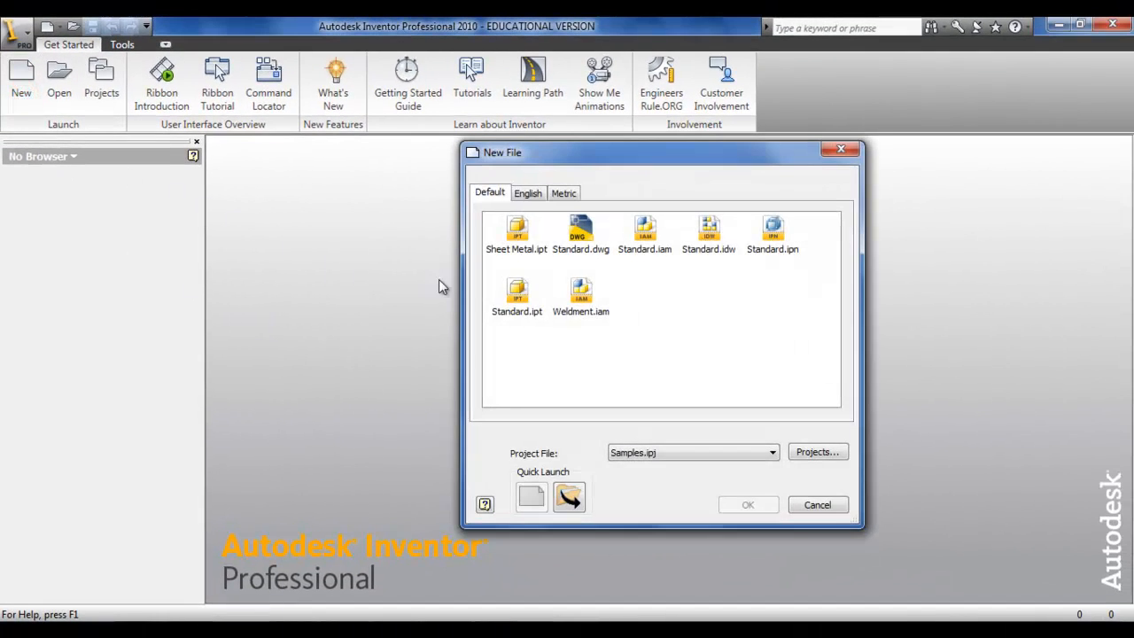
double_click(517, 292)
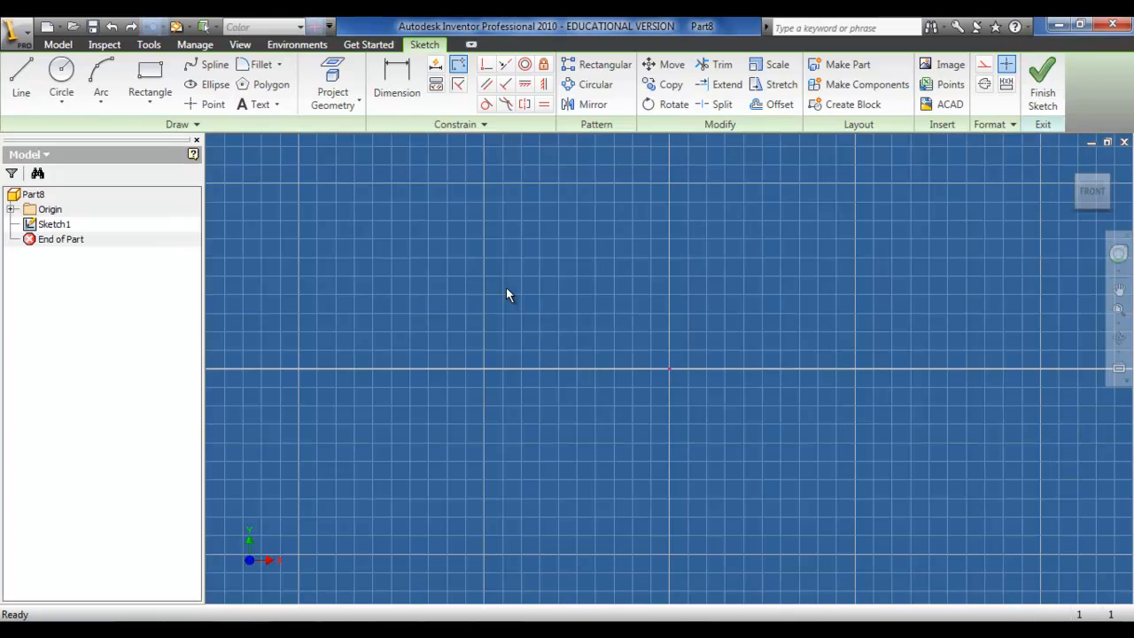
left_click(153, 78)
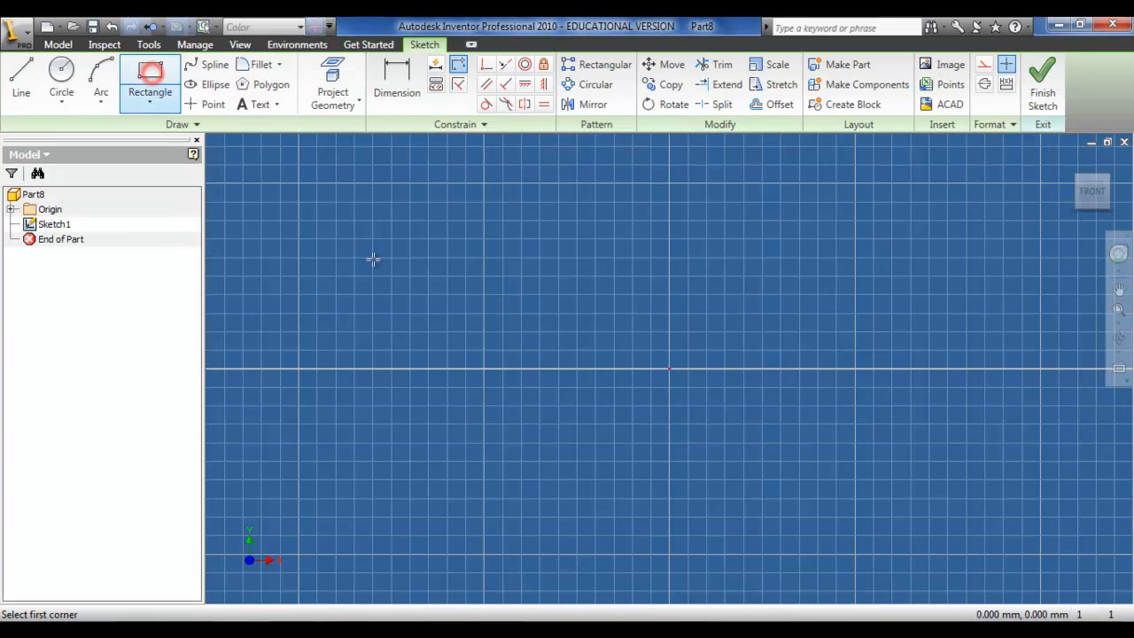
left_click(440, 293)
left_click(917, 474)
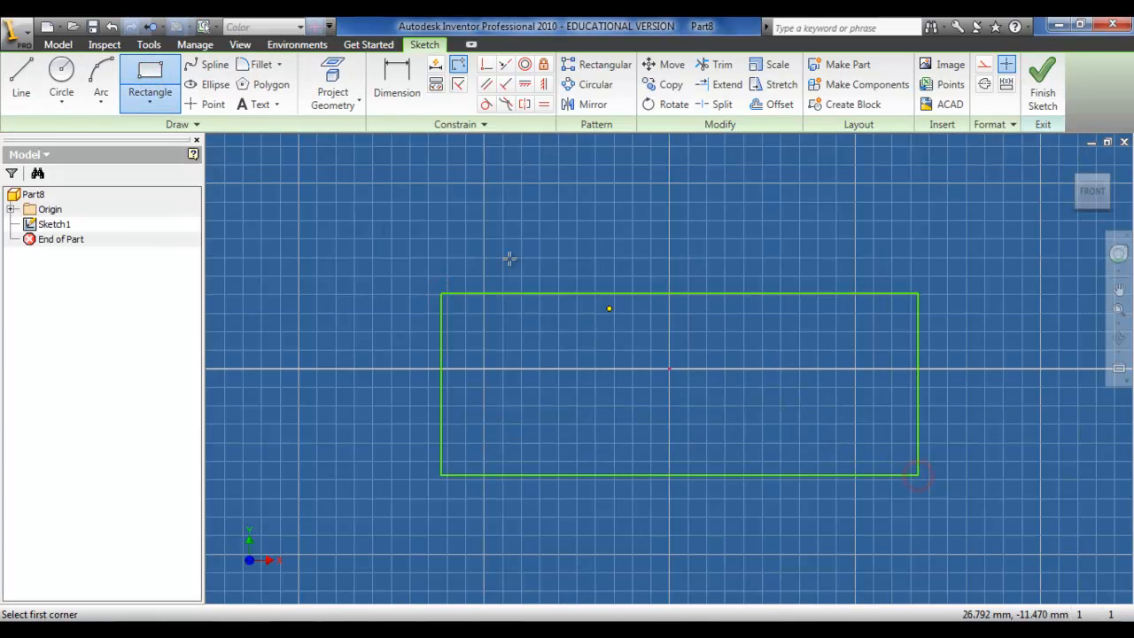
Step: Link the Excel parameter spreadsheet to the part through the Parameters dialog
left_click(195, 44)
left_click(172, 76)
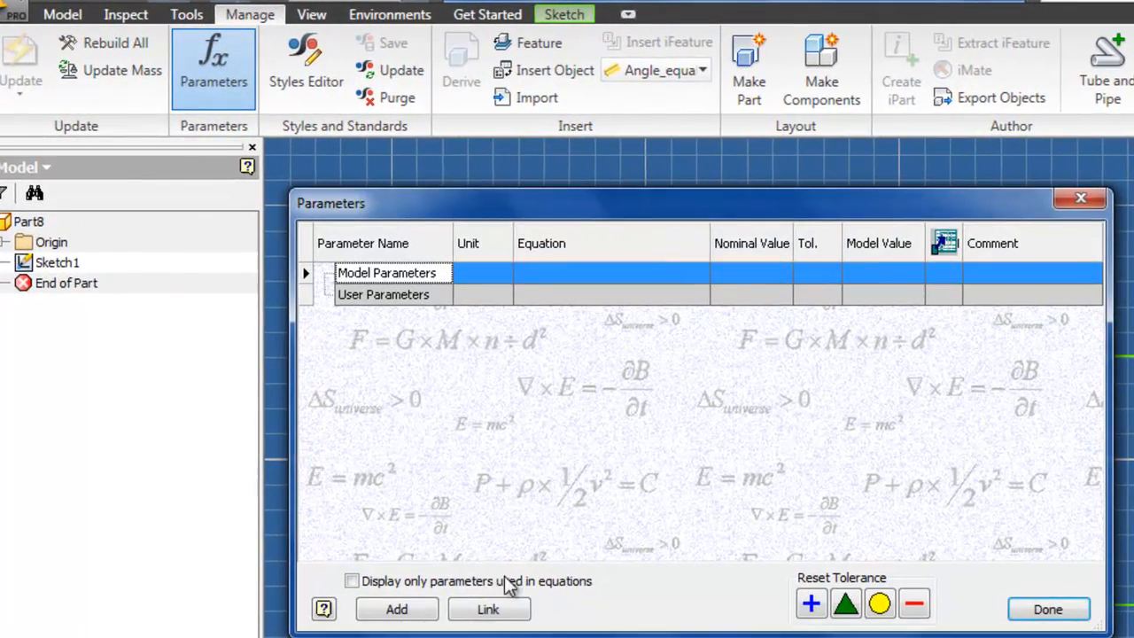
left_click(490, 609)
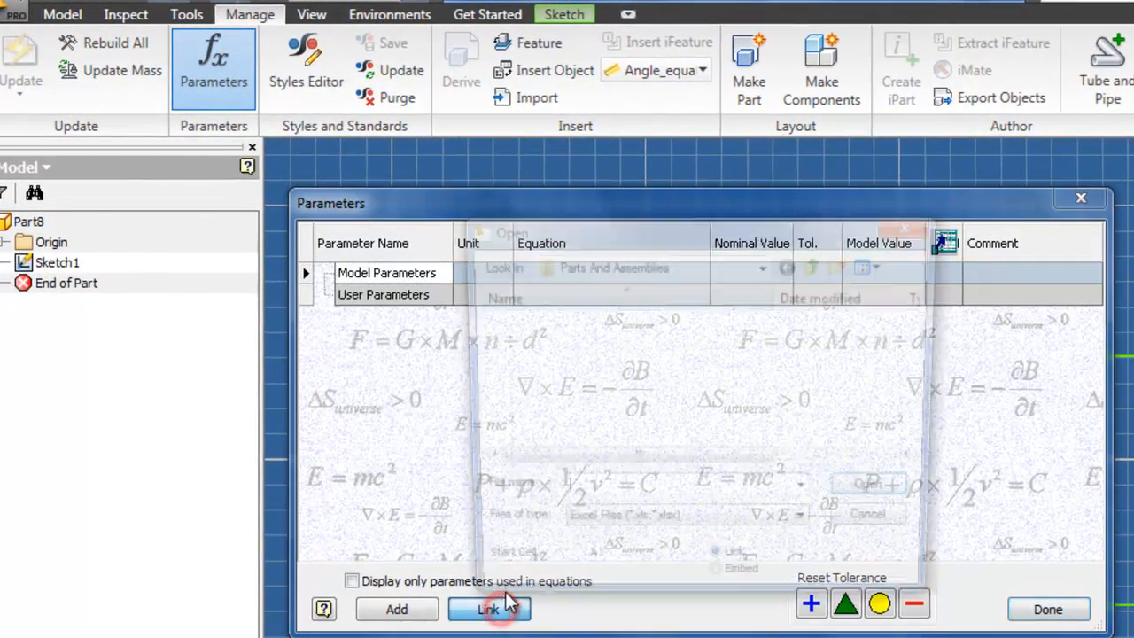
double_click(523, 345)
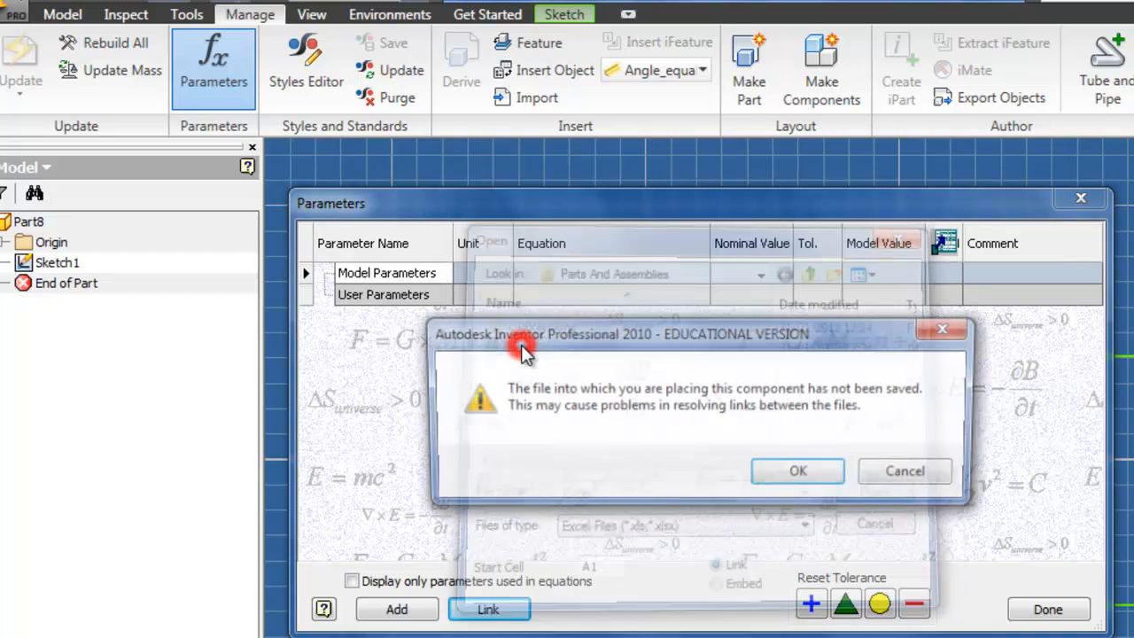
left_click(808, 487)
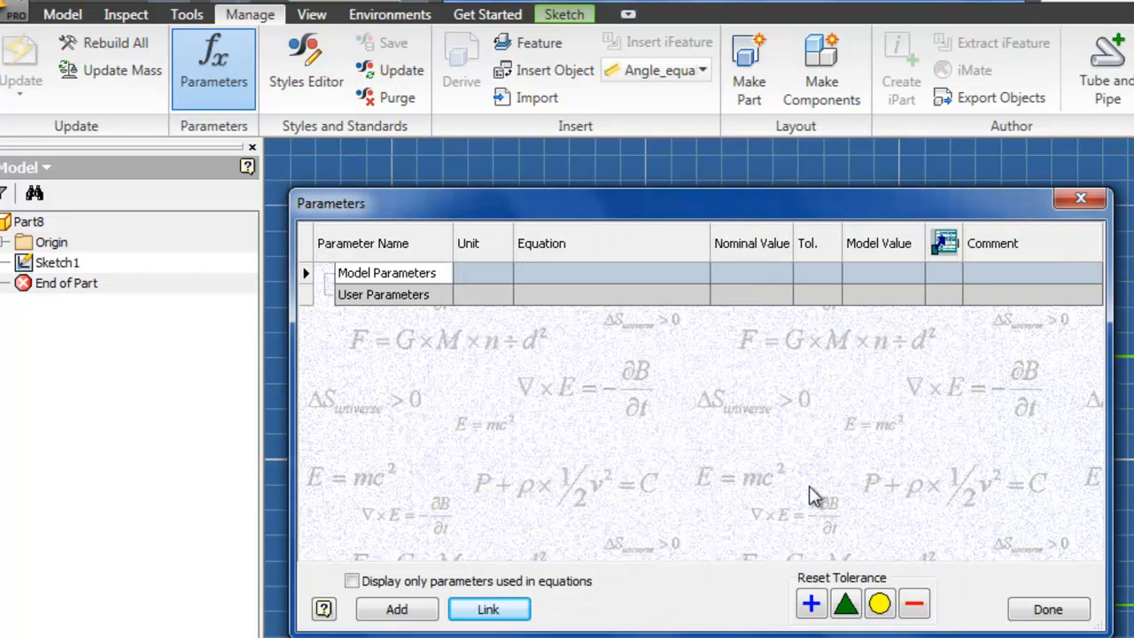
left_click(1048, 610)
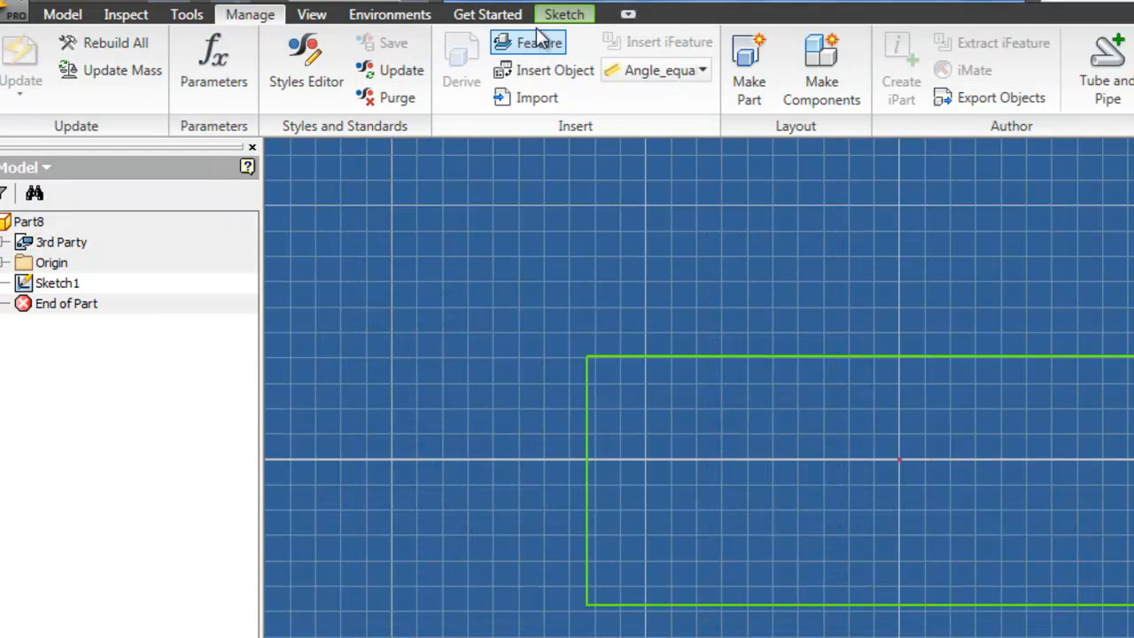
Step: Dimension the rectangle's horizontal length and set it to the Top_Length parameter
left_click(565, 14)
left_click(505, 62)
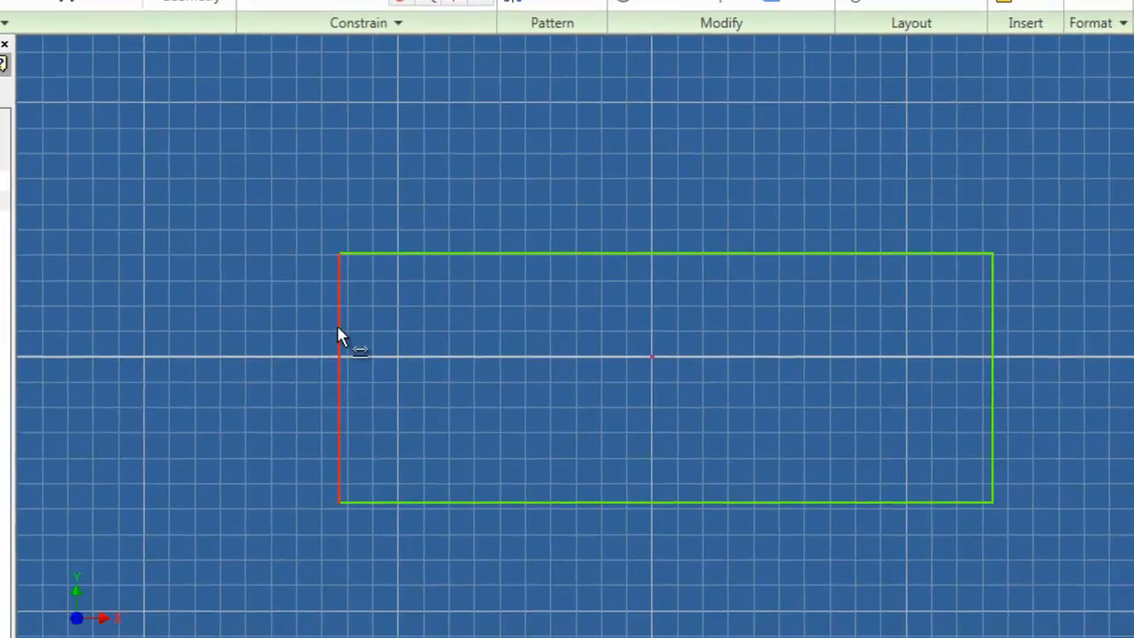
left_click(339, 335)
left_click(992, 390)
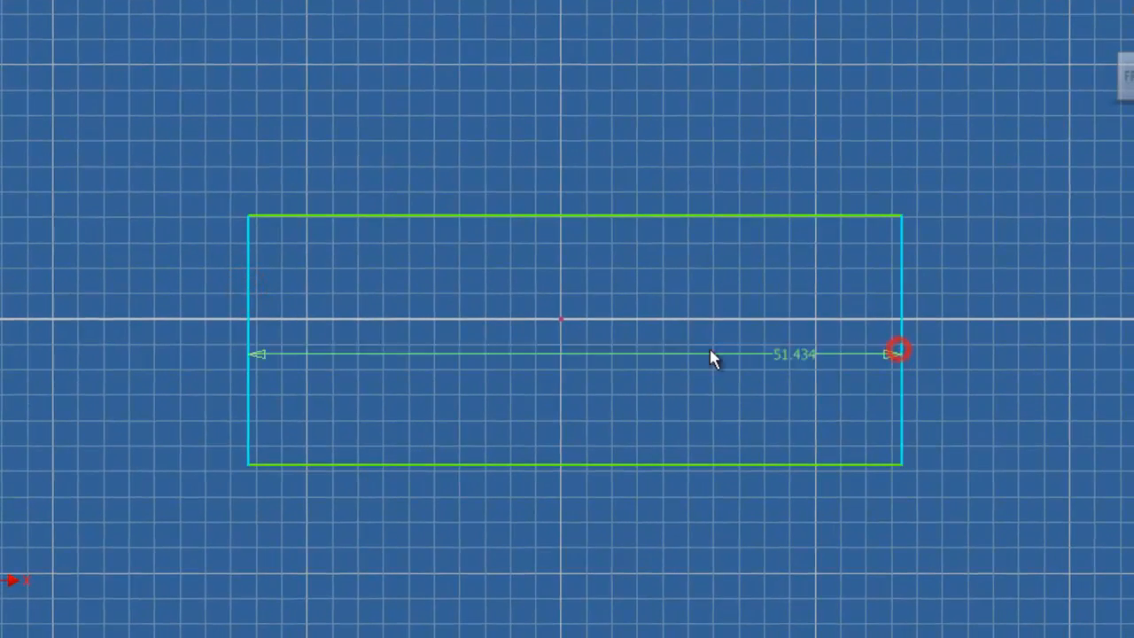
left_click(648, 340)
left_click(704, 425)
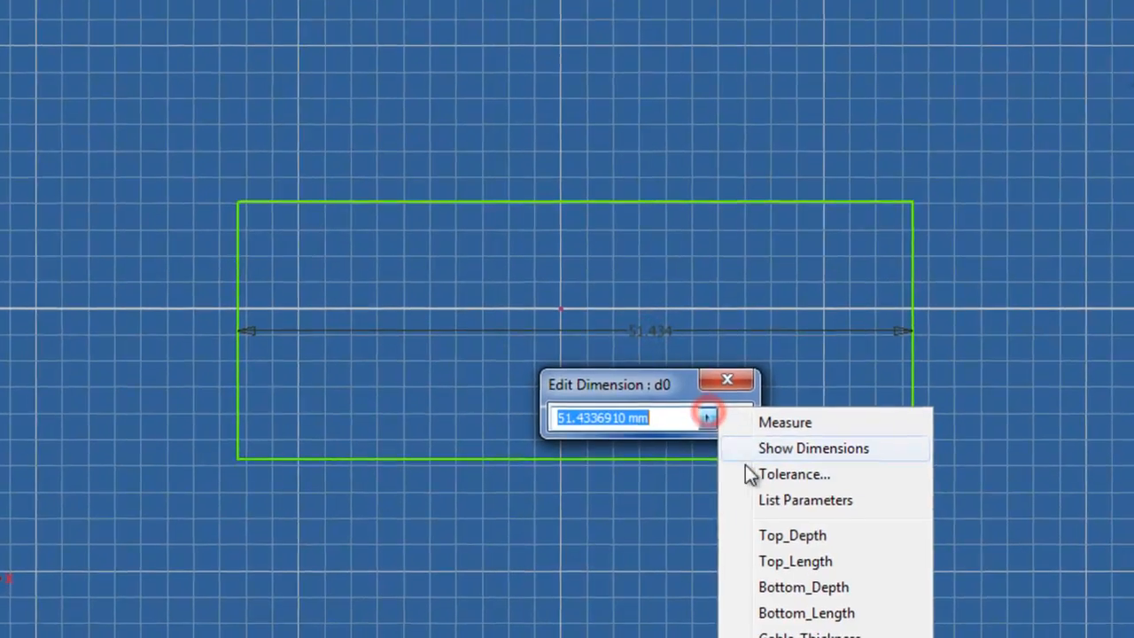
left_click(759, 499)
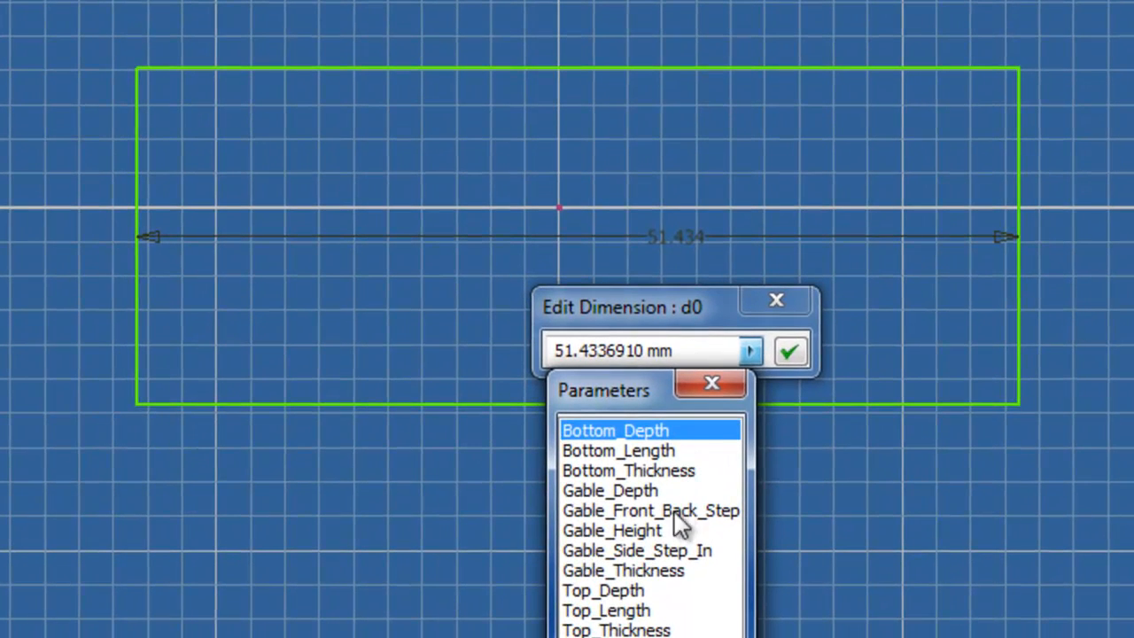
left_click(634, 608)
left_click(788, 352)
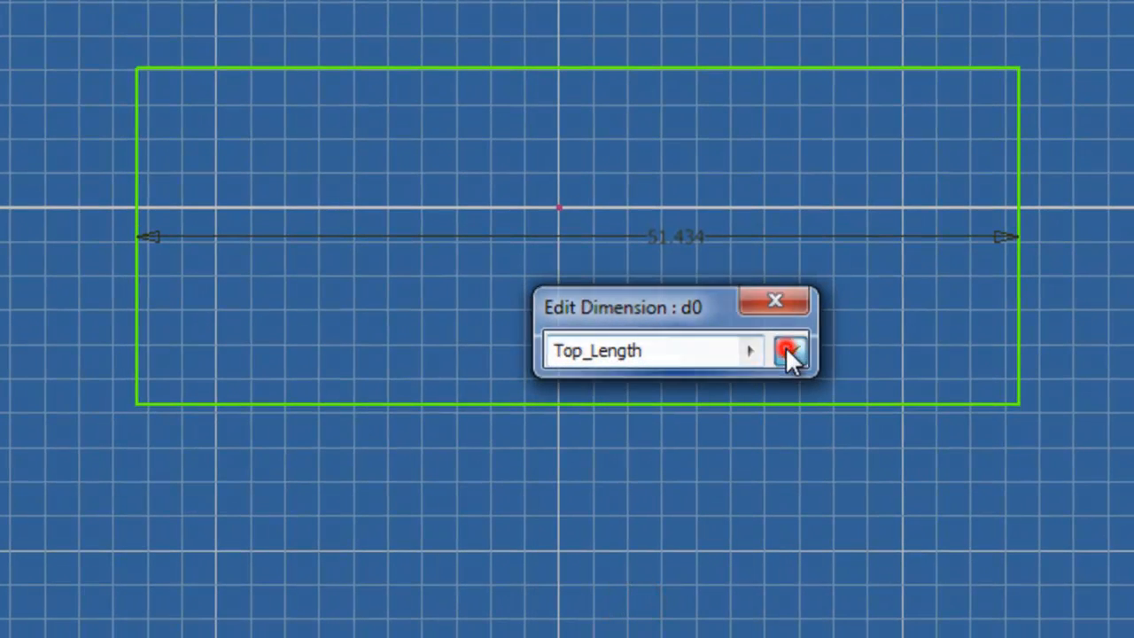
Step: Dimension the rectangle's vertical depth and set it to the Top_Depth parameter
left_click(515, 70)
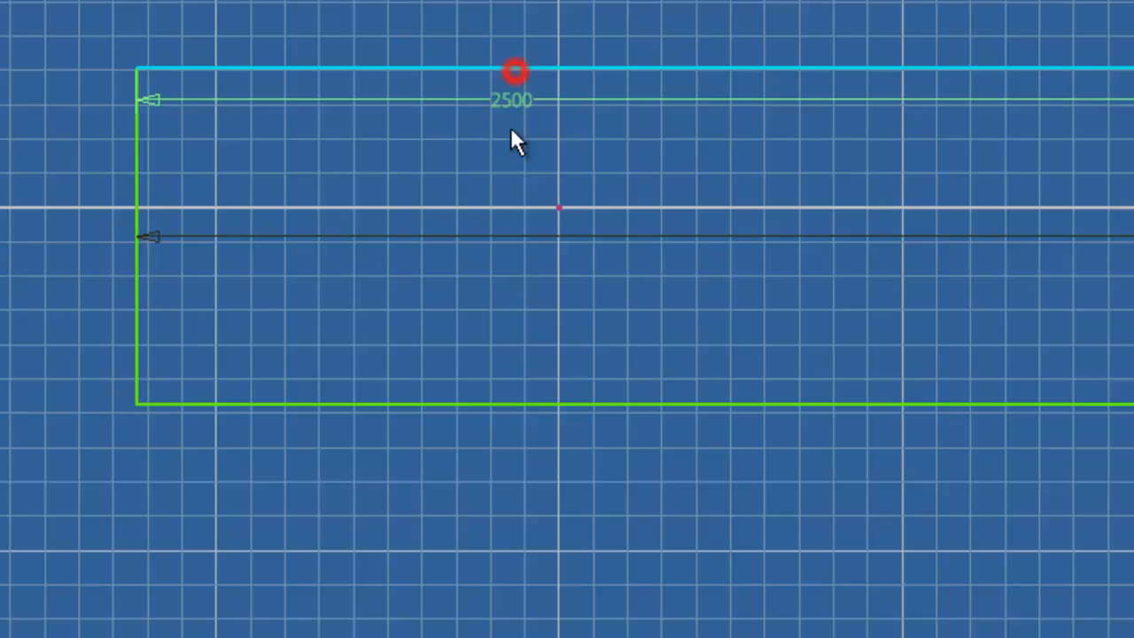
left_click(519, 404)
left_click(519, 316)
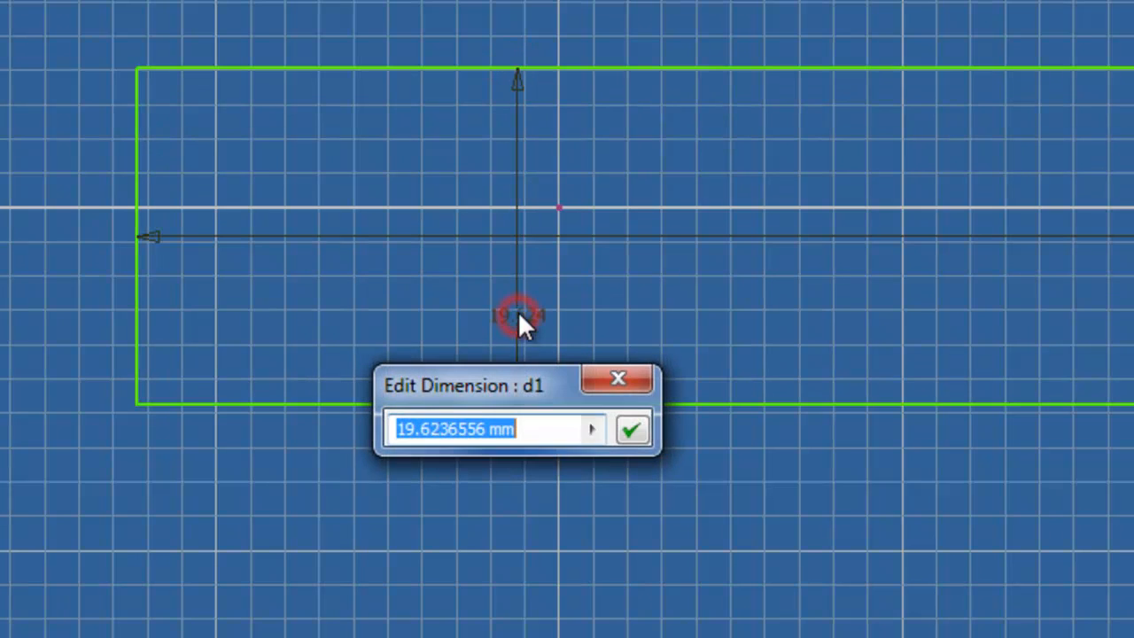
left_click(592, 429)
left_click(658, 213)
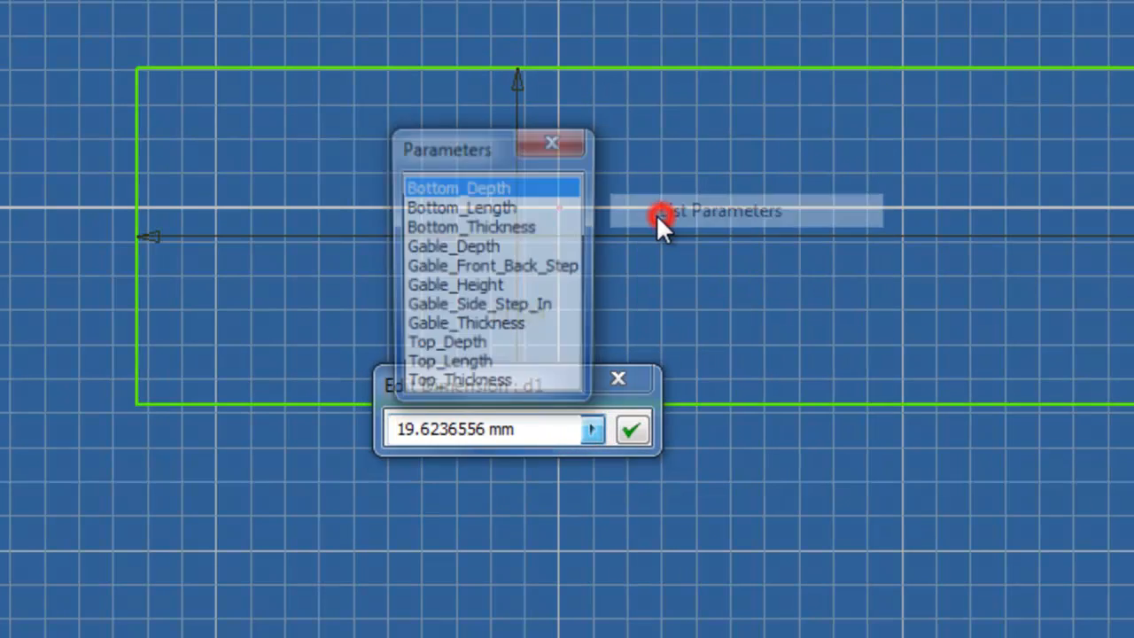
left_click(473, 347)
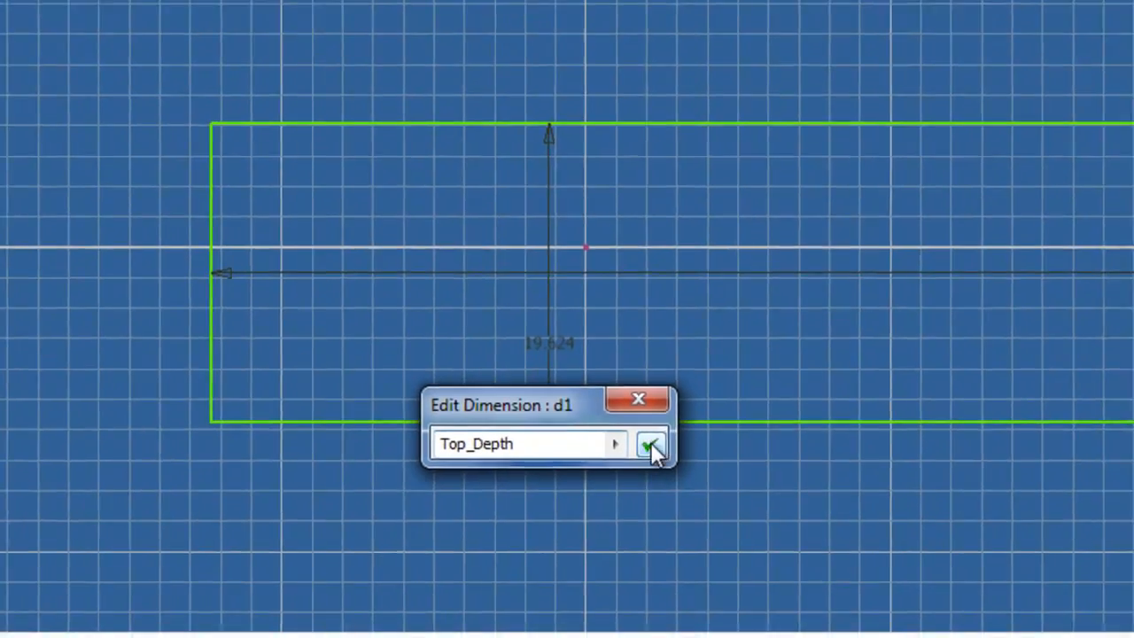
left_click(631, 430)
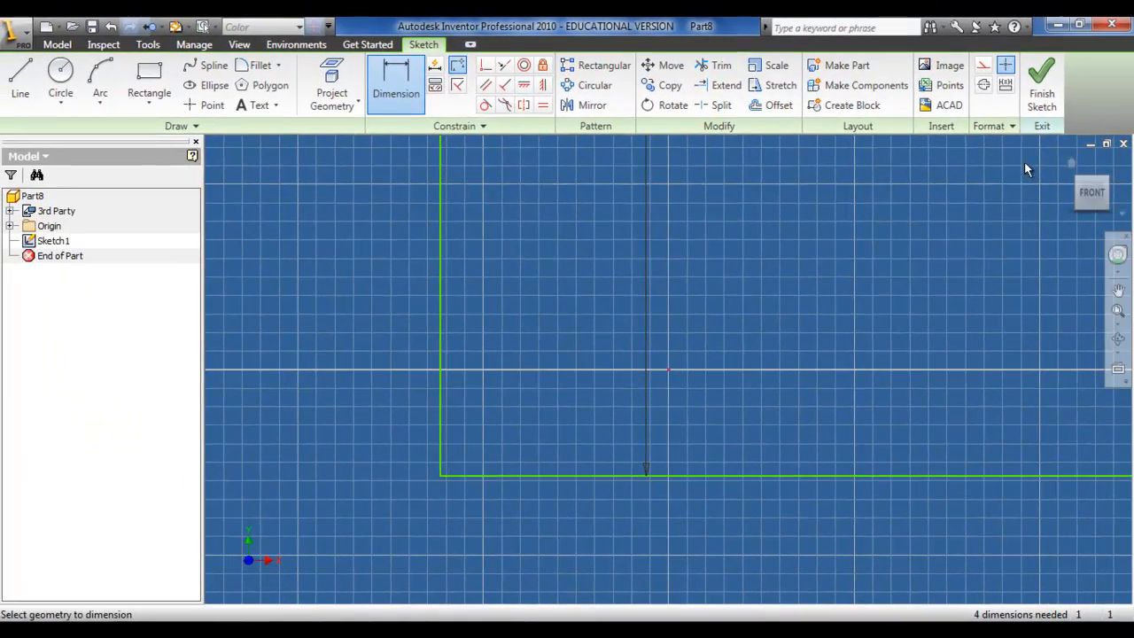
Step: Finish the sketch and extrude the rectangle by the Top_Thickness parameter
left_click(1027, 98)
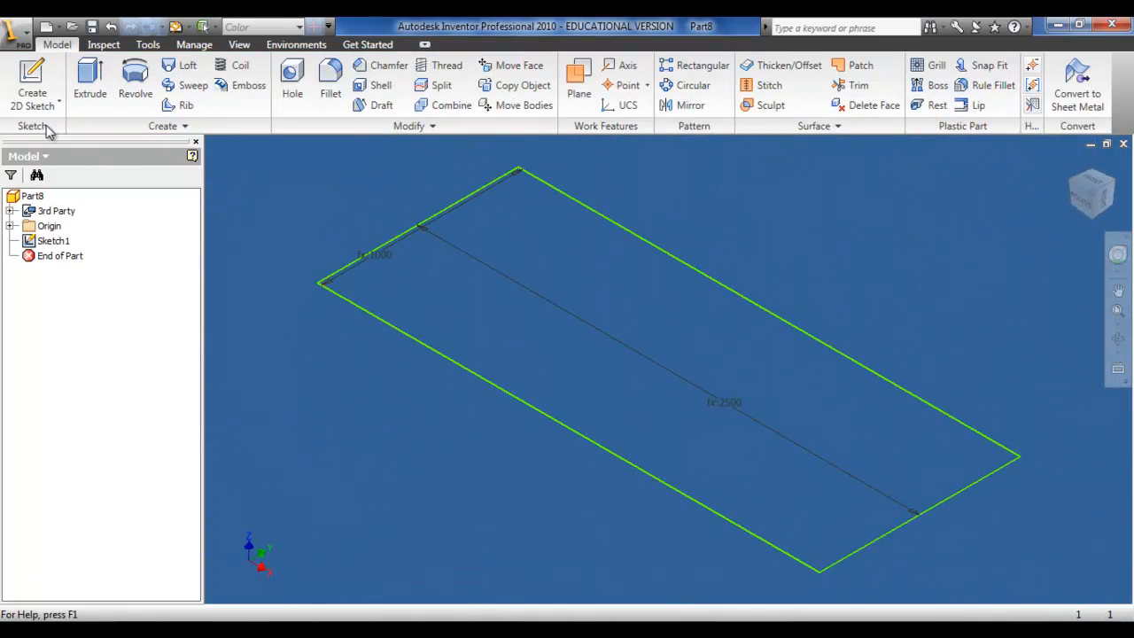
left_click(88, 82)
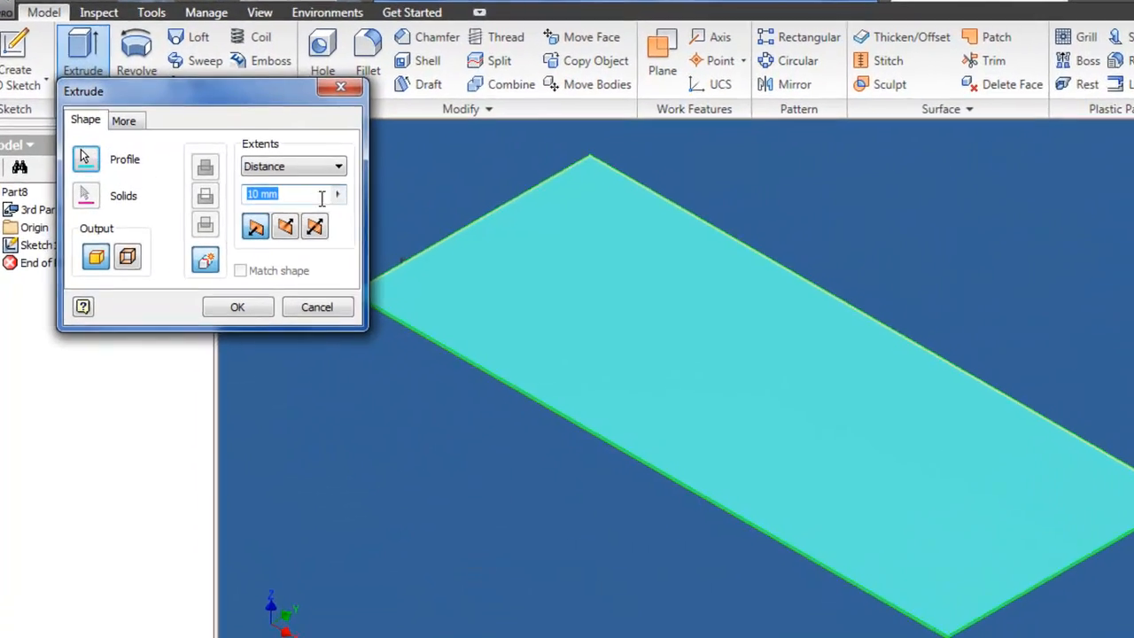
left_click(300, 196)
left_click(516, 257)
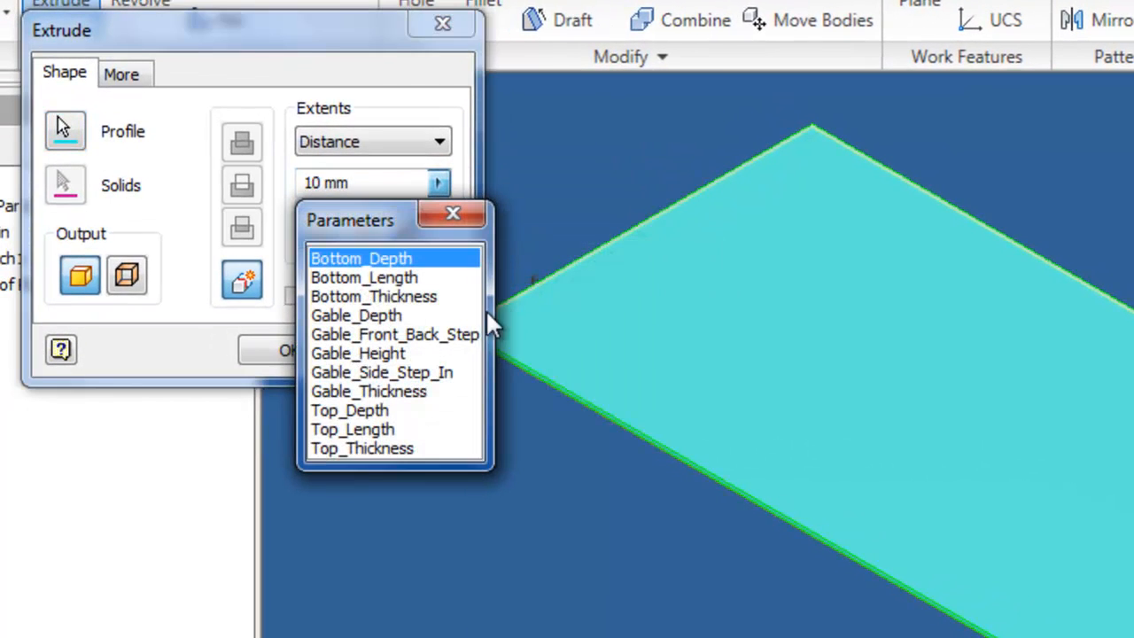
left_click(406, 449)
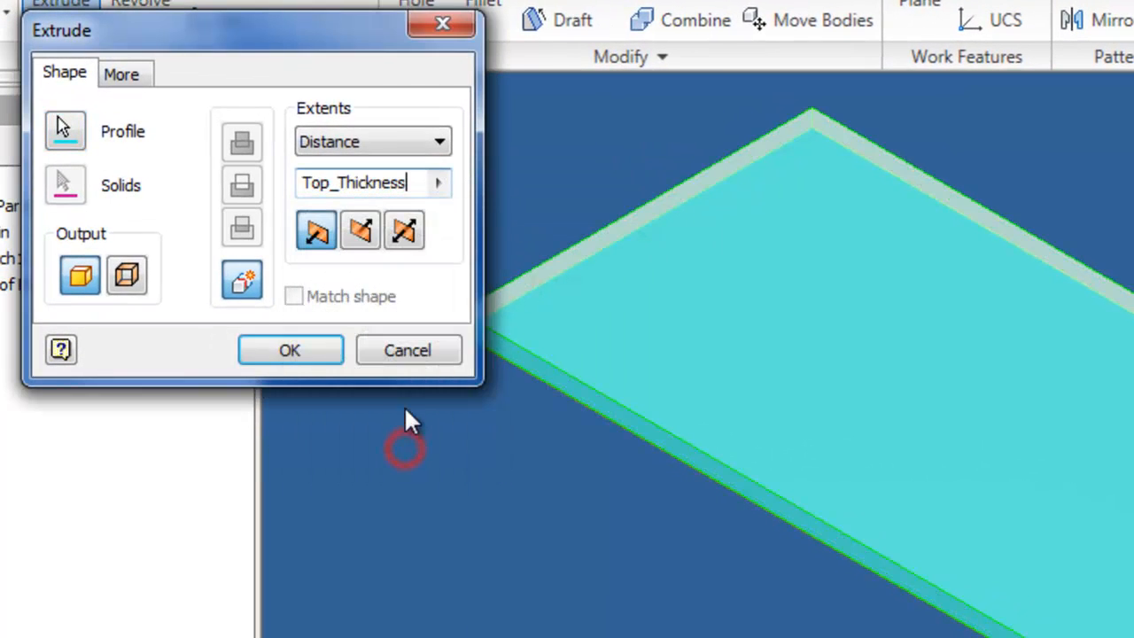
left_click(316, 352)
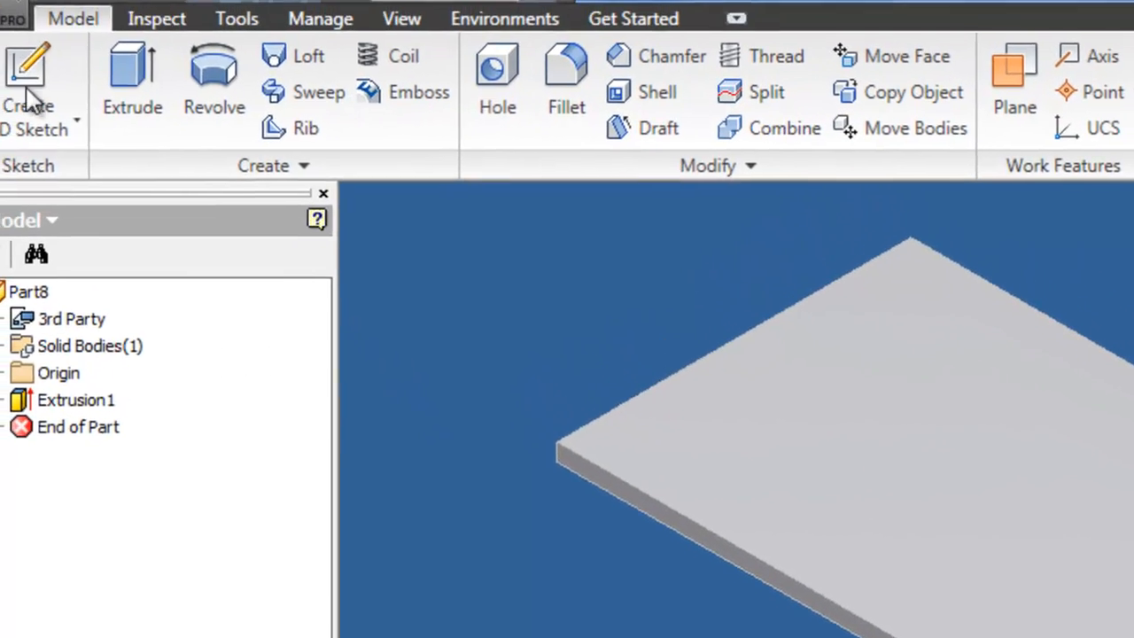
Step: Save the part and create another new standard part
left_click(8, 13)
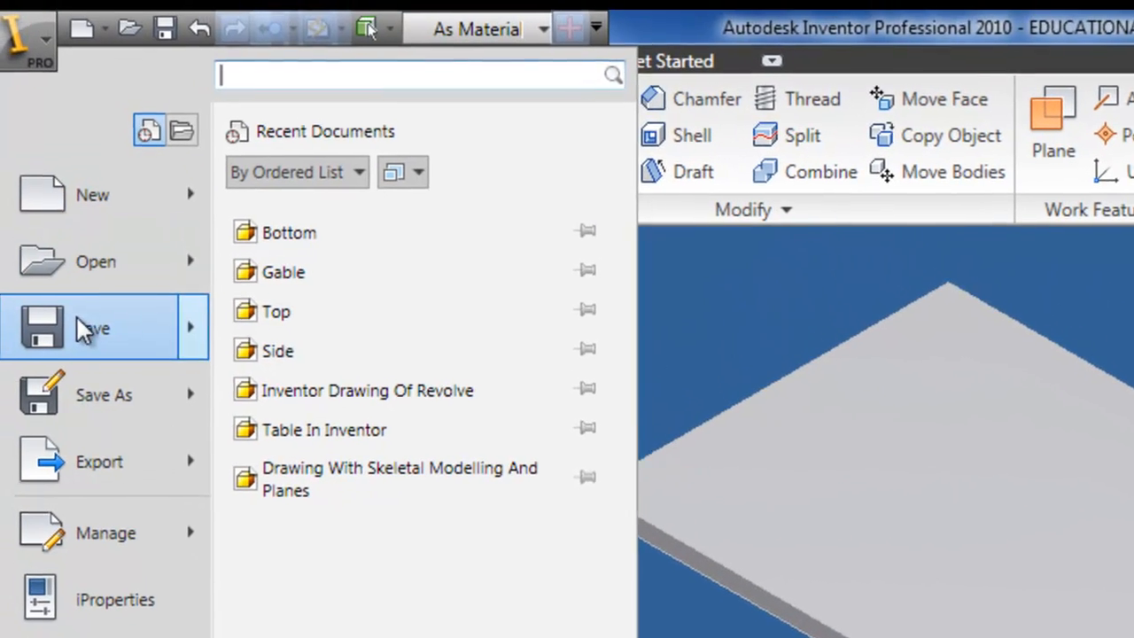
left_click(38, 356)
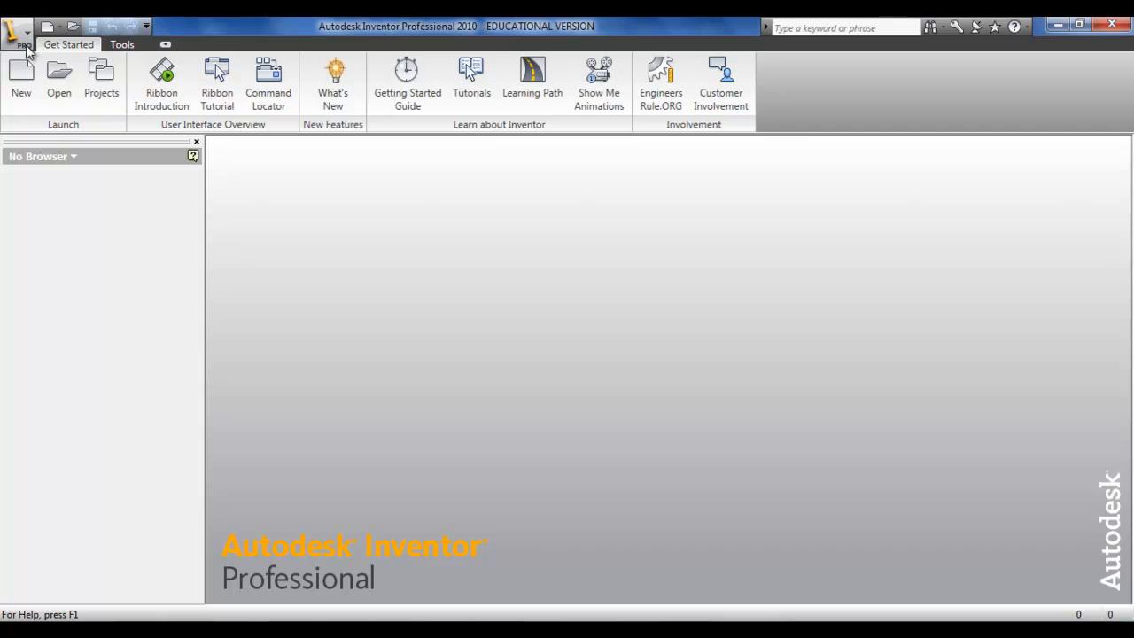
left_click(22, 78)
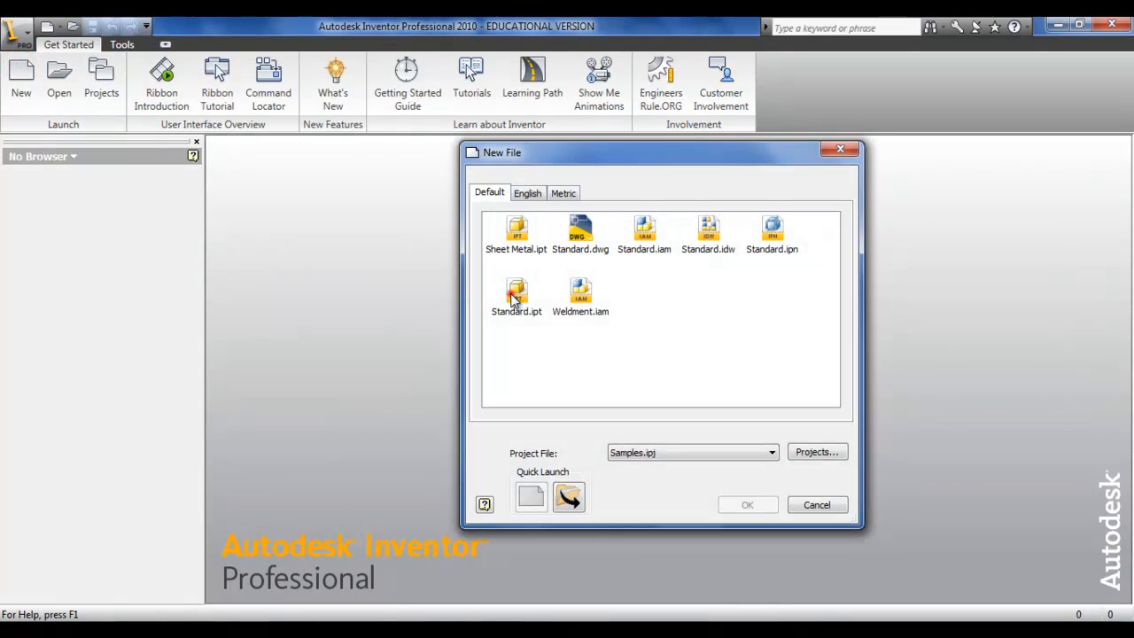
double_click(513, 295)
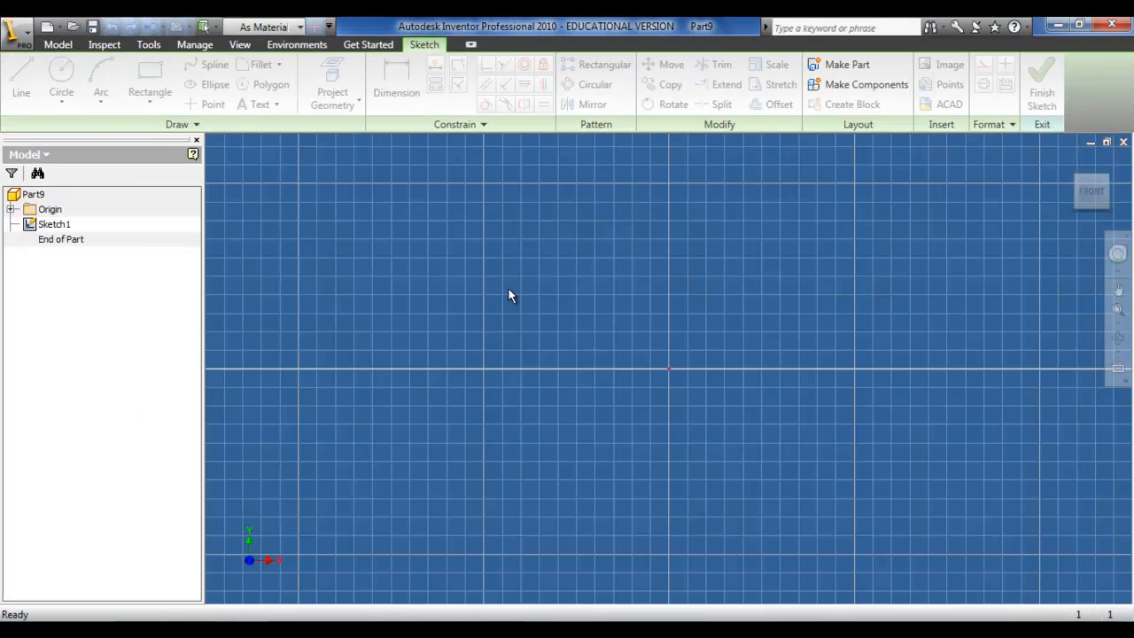
Step: Sketch a tall, narrow rectangle for the gable with the Rectangle tool
left_click(153, 78)
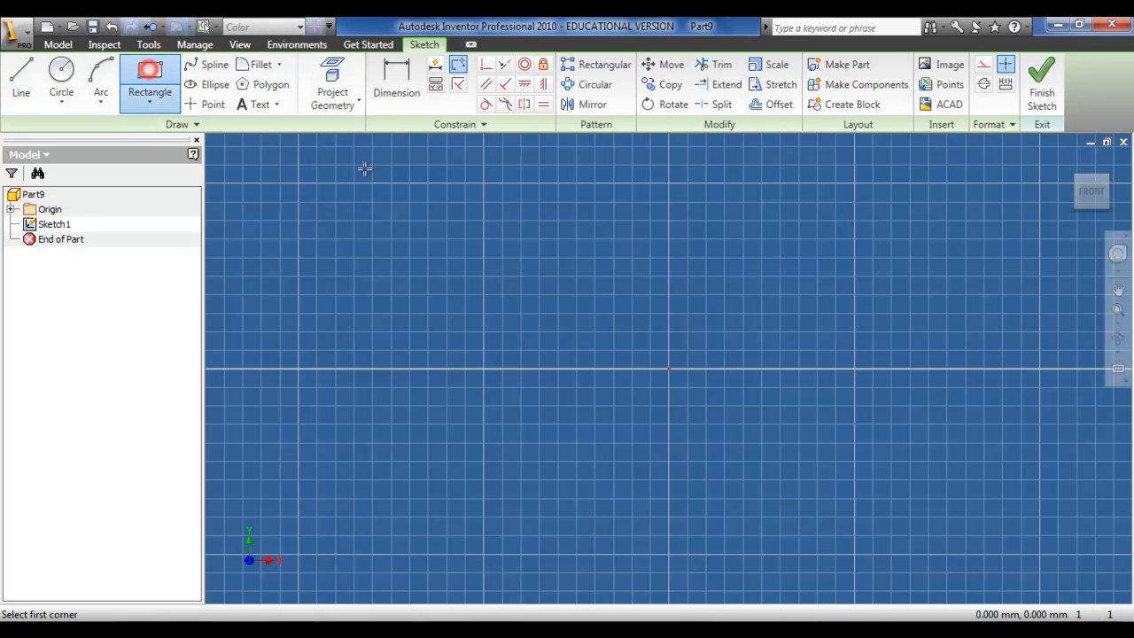
left_click(476, 179)
left_click(524, 532)
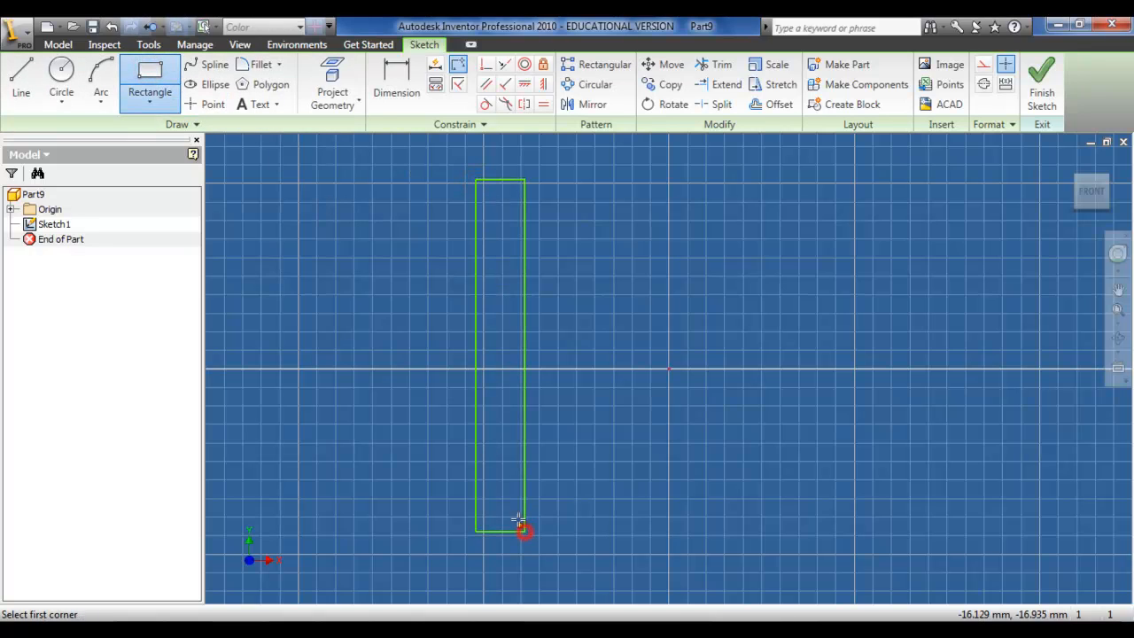
Step: Link the Excel spreadsheet into the part's parameters
left_click(190, 44)
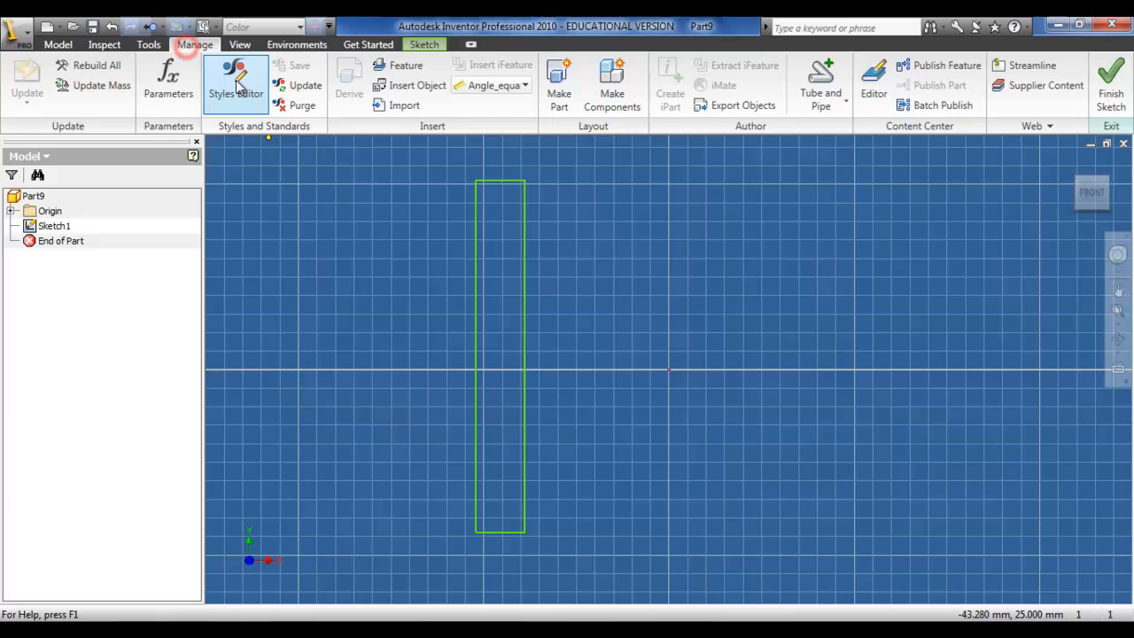
left_click(173, 89)
left_click(369, 480)
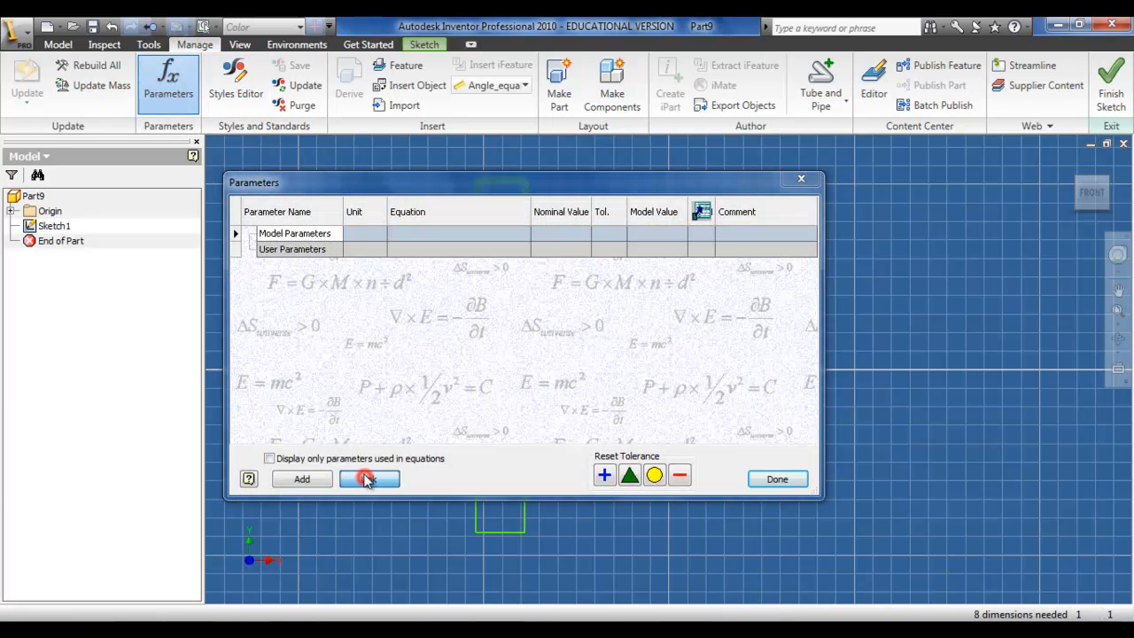
double_click(390, 285)
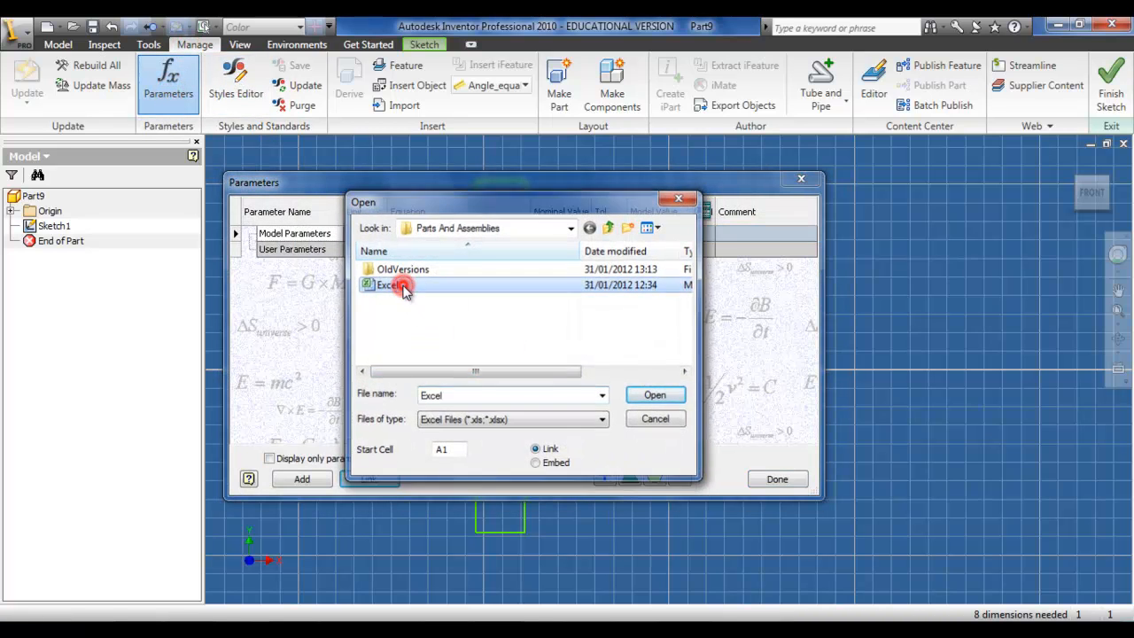
left_click(594, 381)
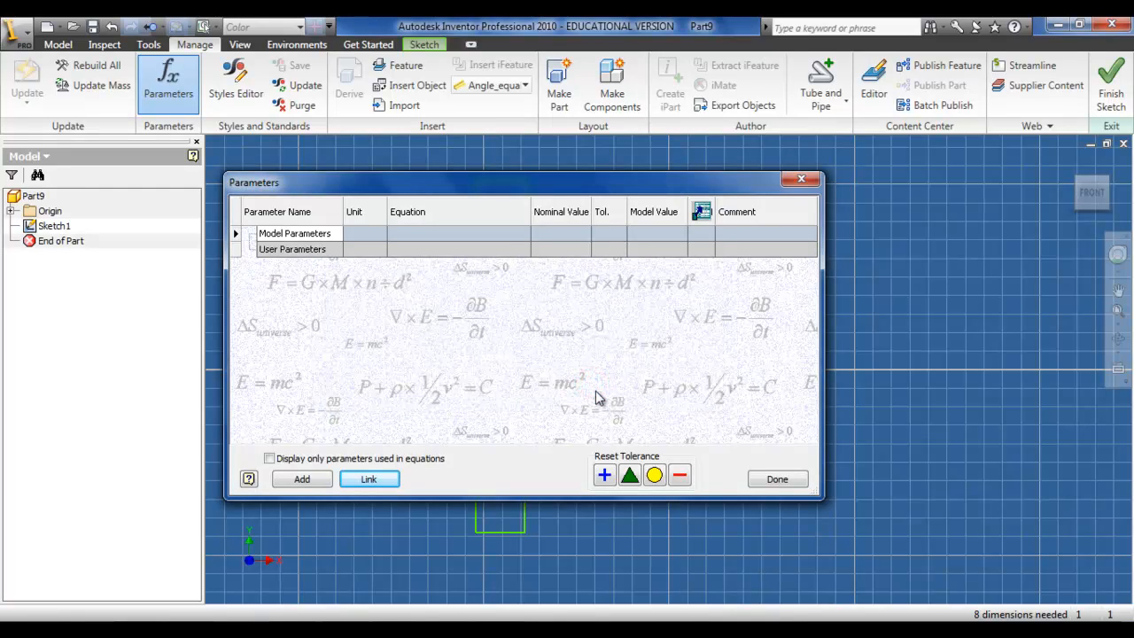
left_click(776, 480)
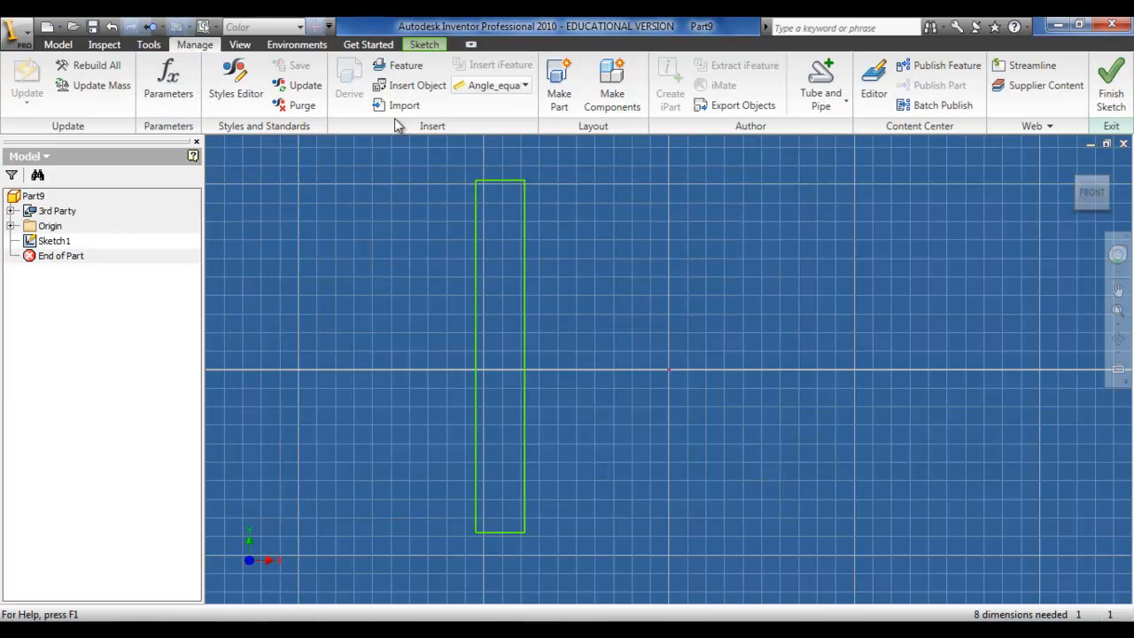
Step: Dimension the rectangle's vertical height and set it to the Gable_Depth parameter
left_click(425, 44)
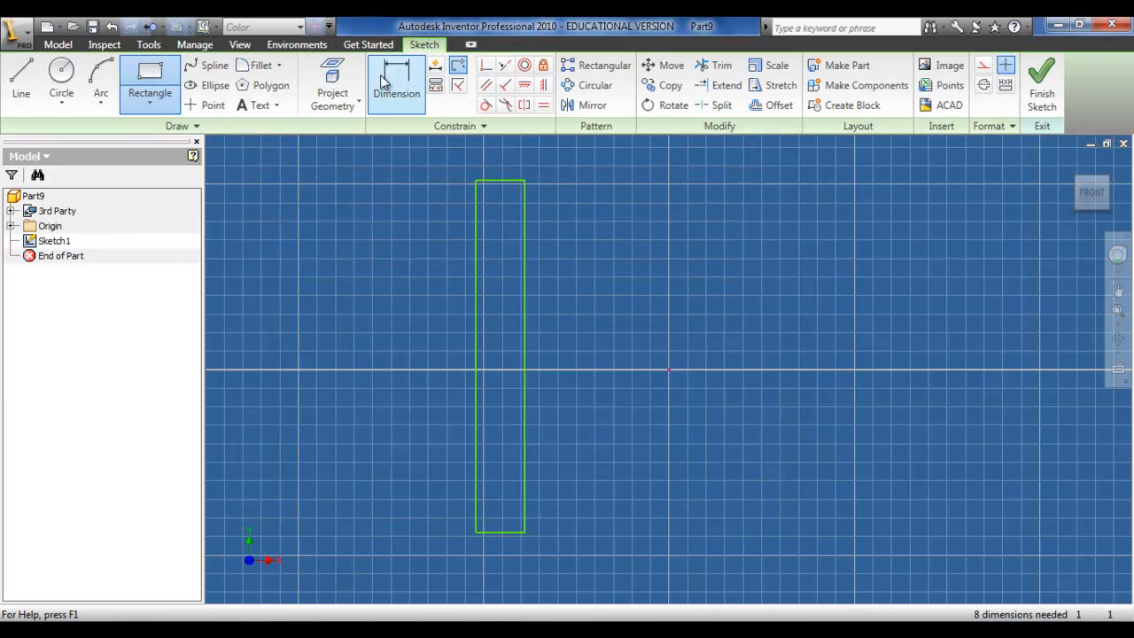
left_click(382, 78)
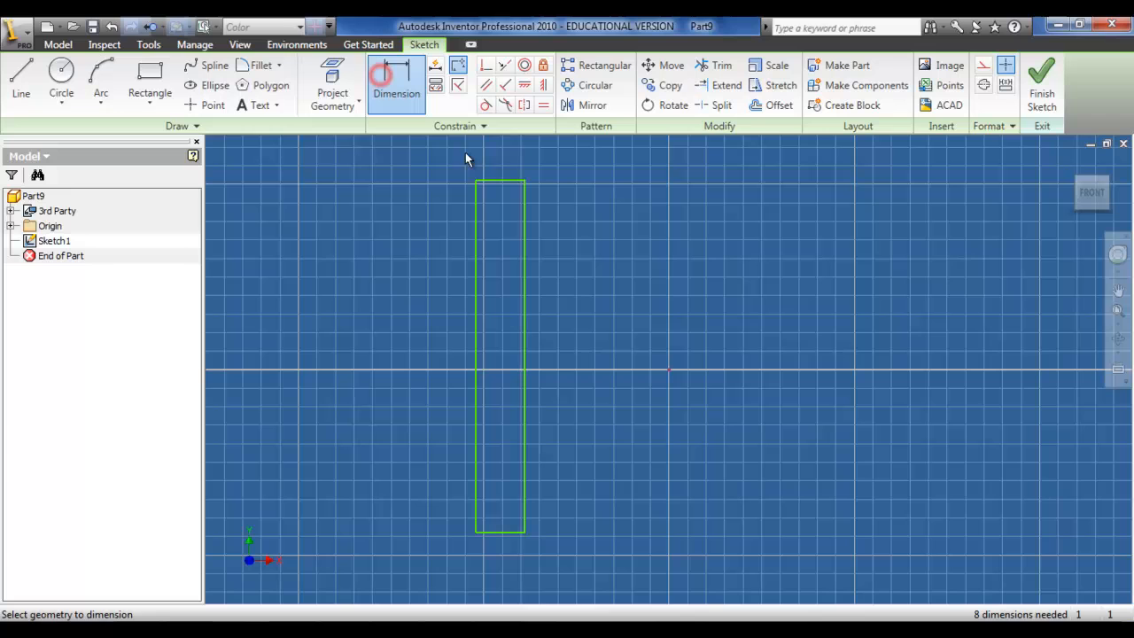
left_click(493, 534)
left_click(494, 448)
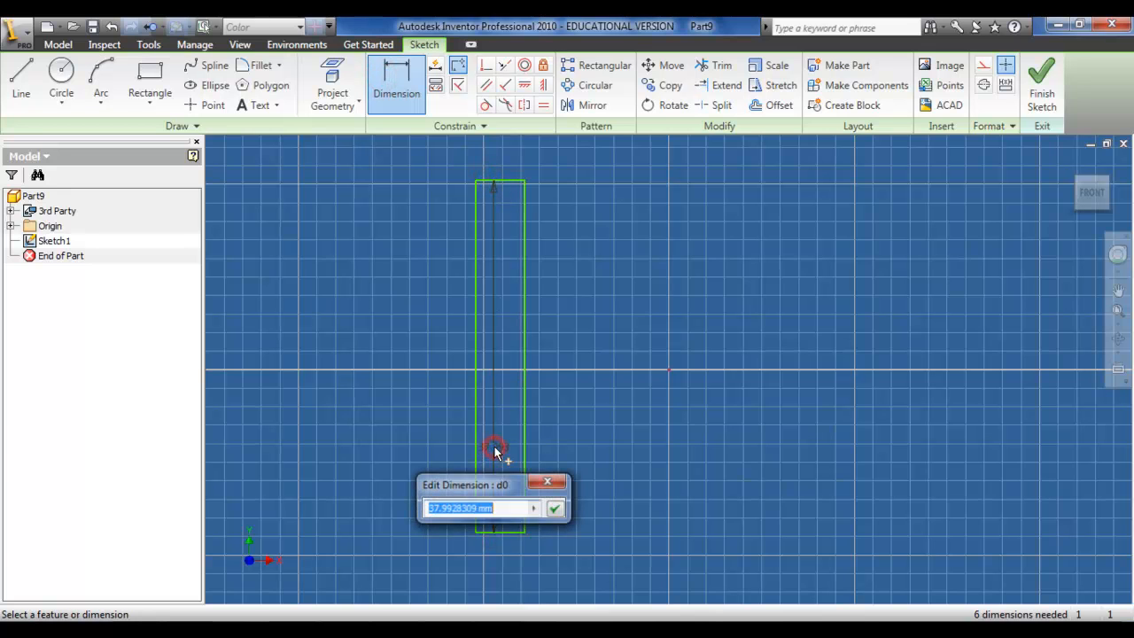
left_click(533, 509)
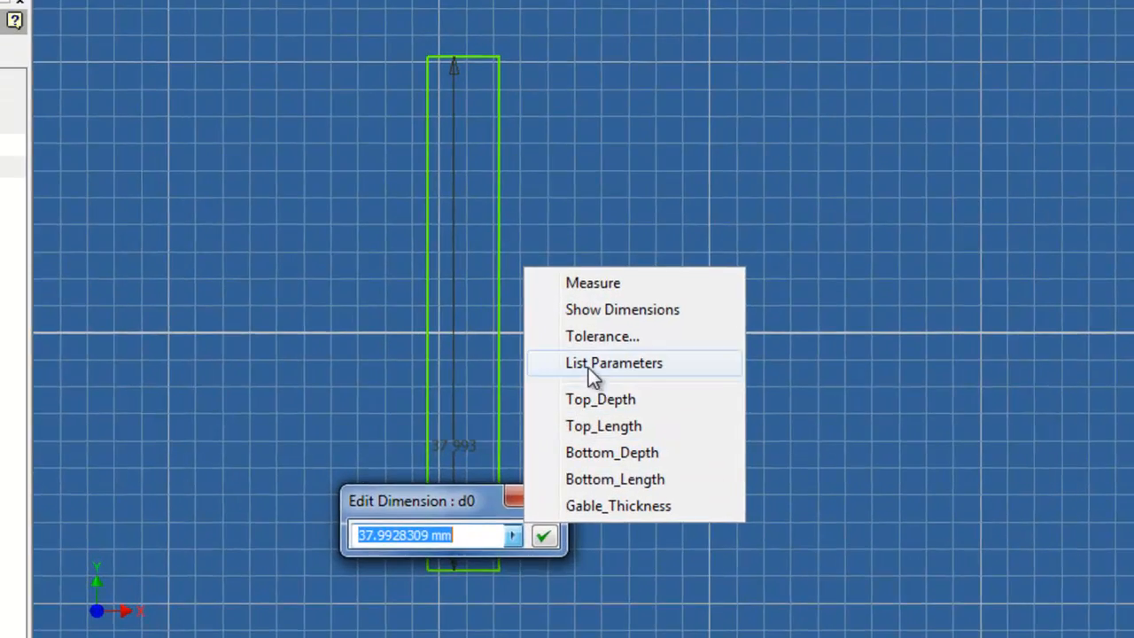
left_click(588, 391)
double_click(414, 387)
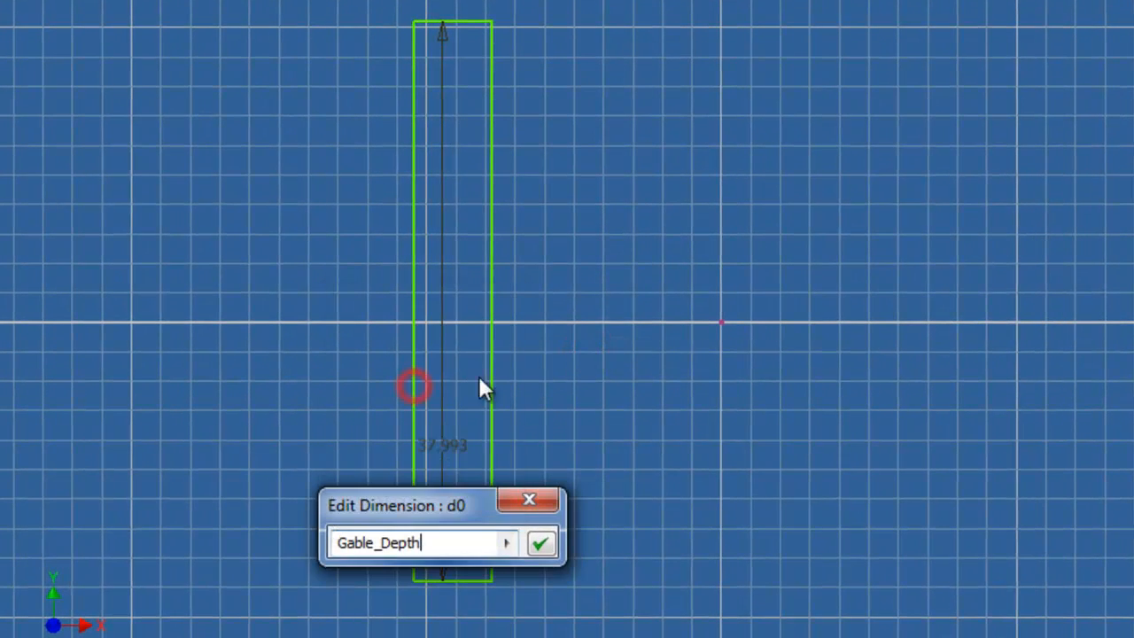
left_click(539, 546)
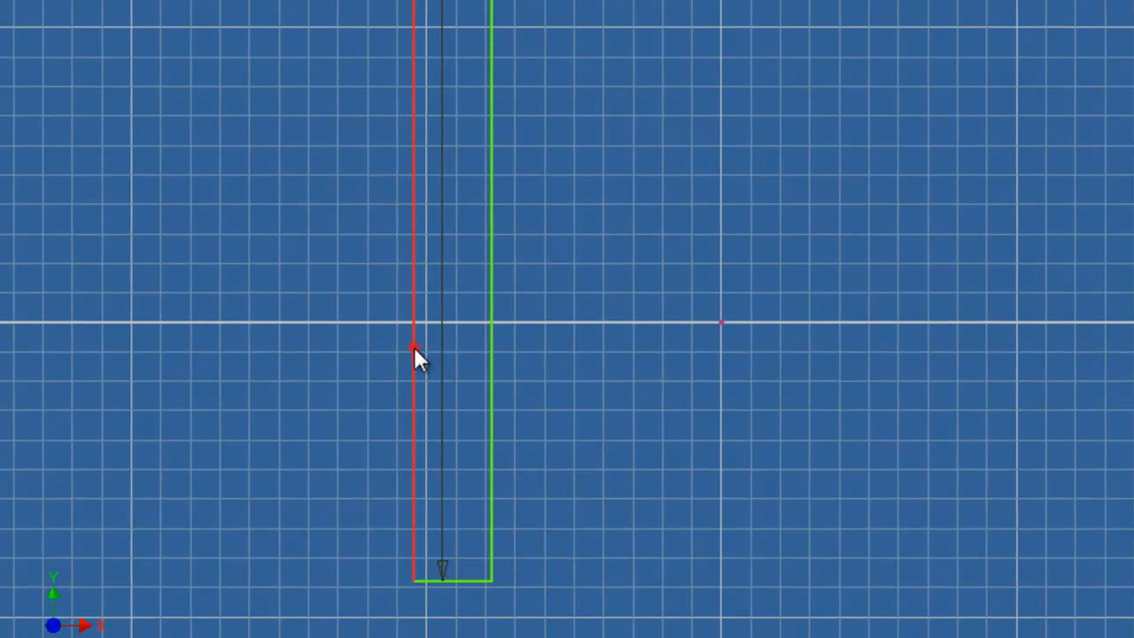
Step: Dimension the rectangle's width and set it to the Gable_Thickness parameter
left_click(414, 347)
left_click(490, 347)
left_click(456, 347)
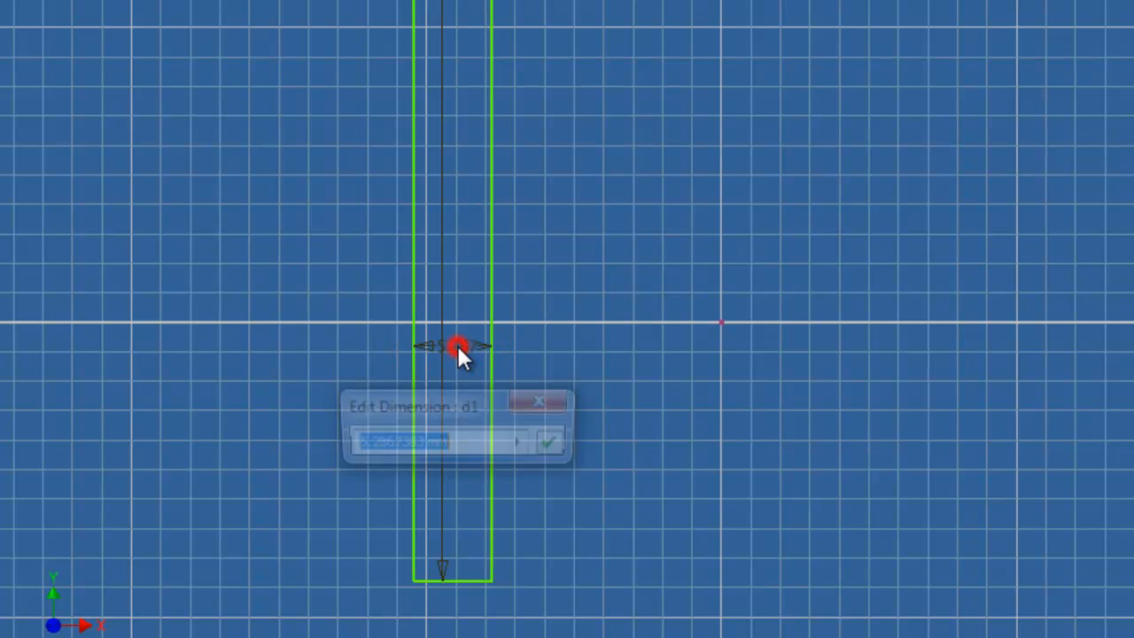
left_click(517, 443)
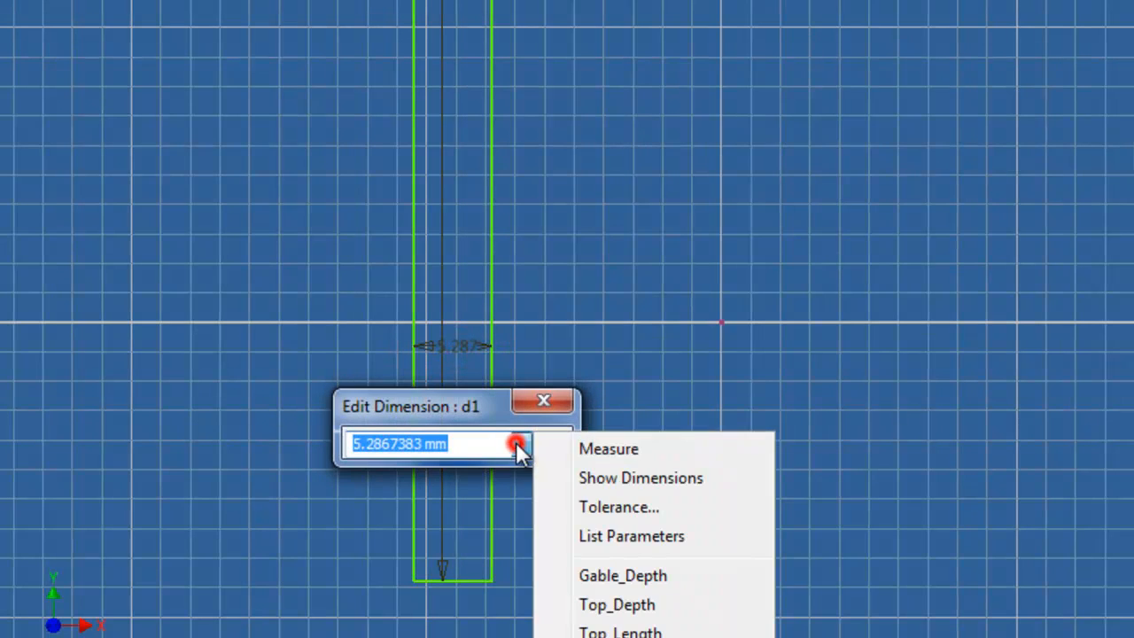
left_click(589, 535)
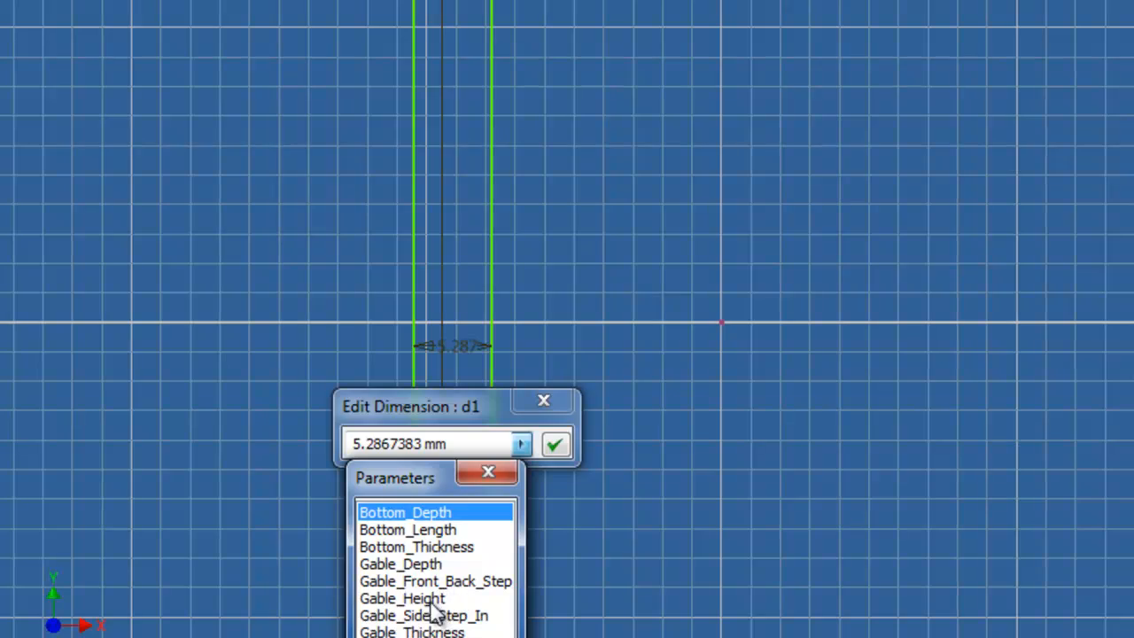
left_click(403, 631)
left_click(554, 445)
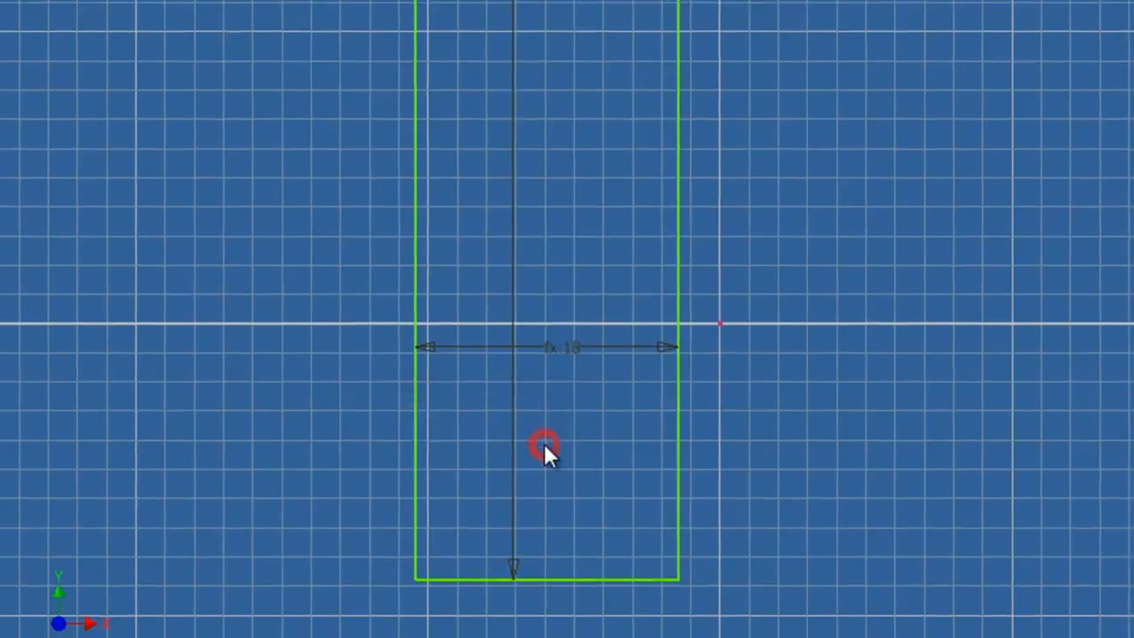
Step: Extrude the gable rectangle by the Gable_Height parameter
key("F6")
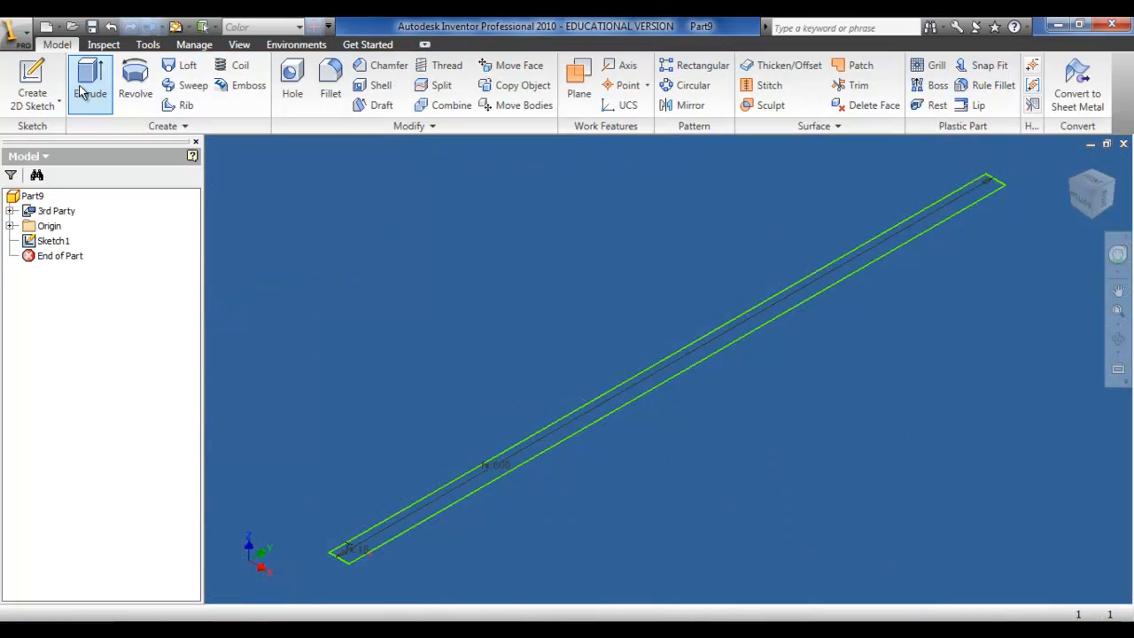
left_click(80, 89)
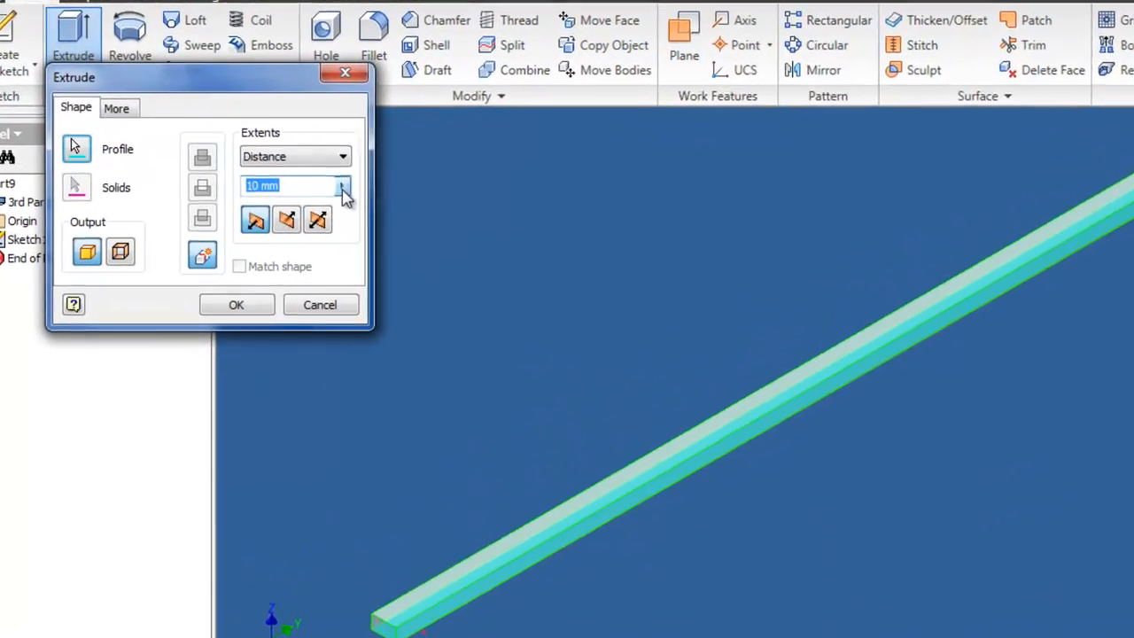
left_click(306, 197)
left_click(412, 233)
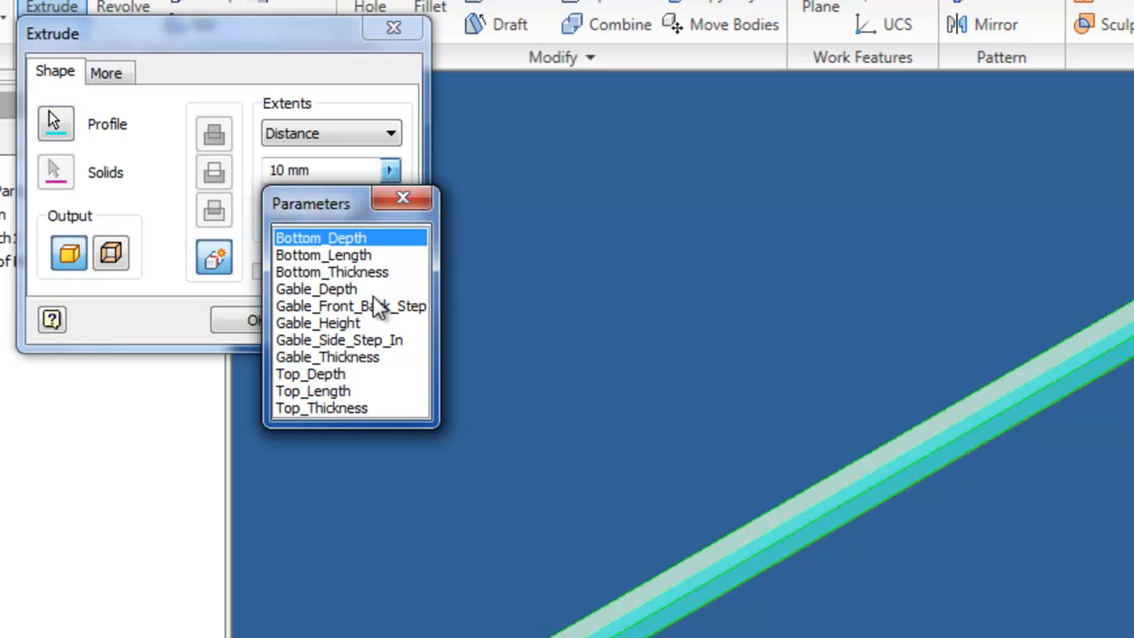
left_click(354, 322)
left_click(266, 317)
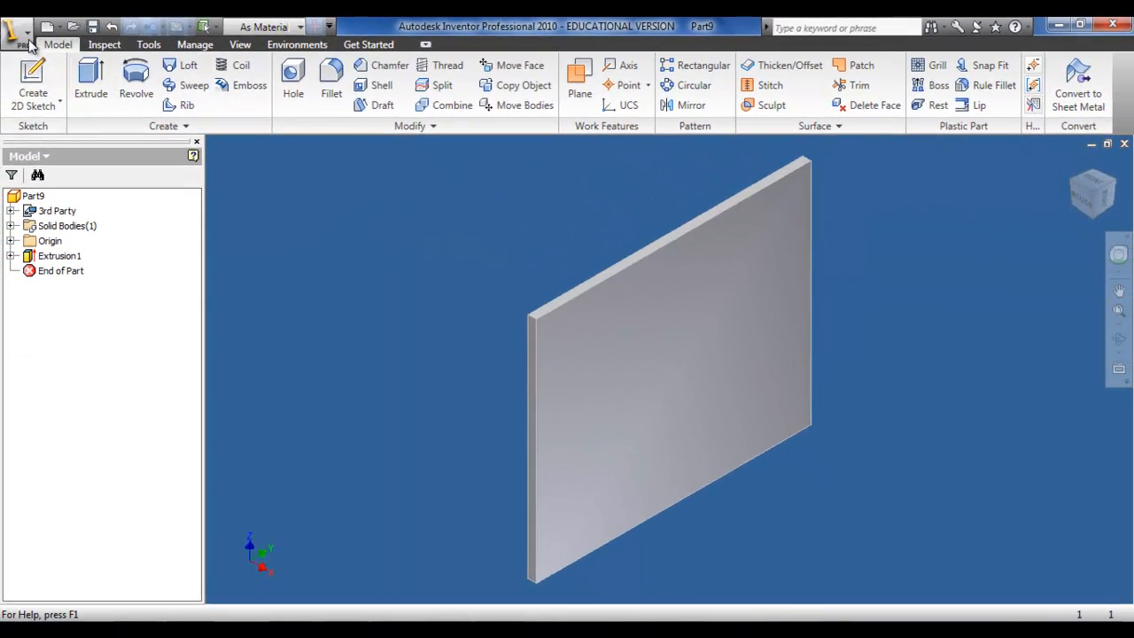
Step: Close the gable part and start a new standard part
left_click(24, 42)
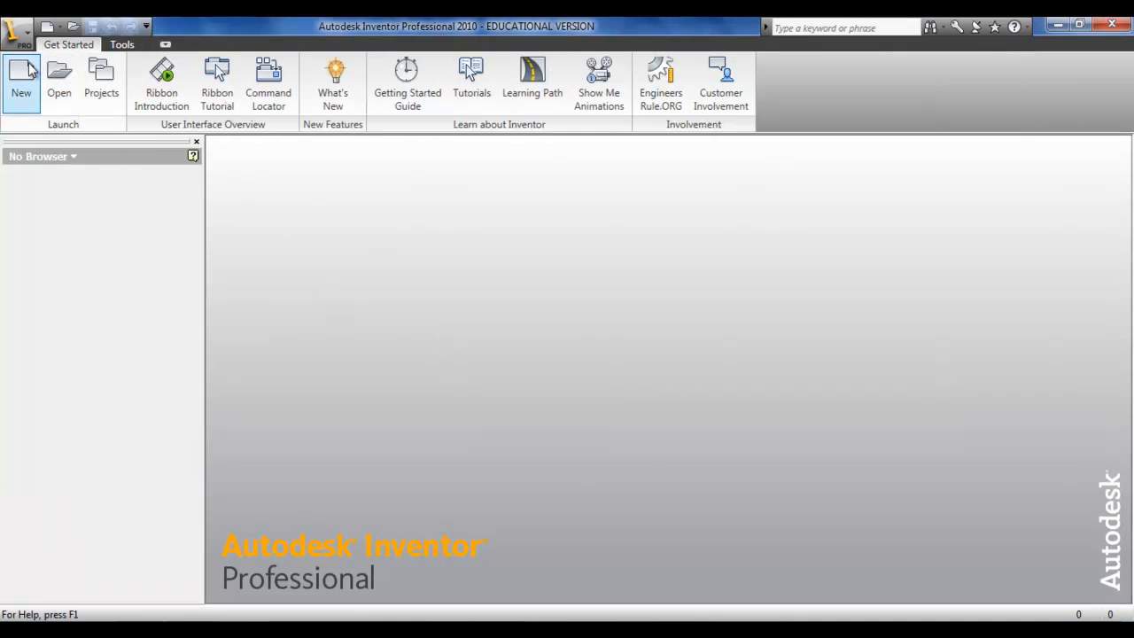
left_click(27, 71)
double_click(519, 310)
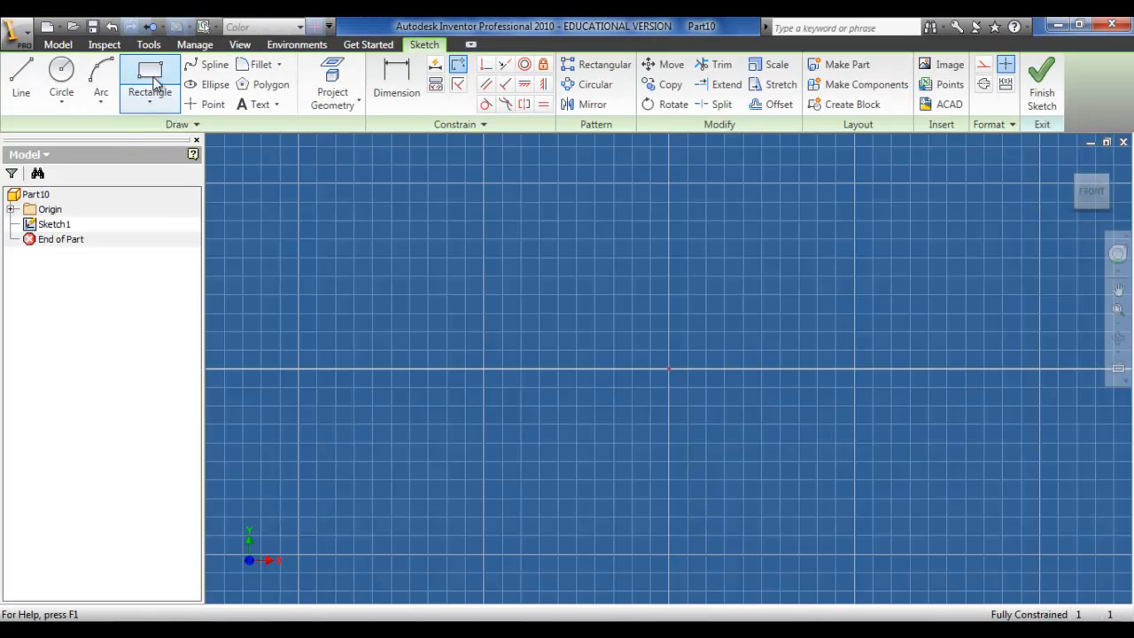
Step: Sketch a rectangle about 56 mm wide for the bottom panel with the Rectangle tool
left_click(156, 82)
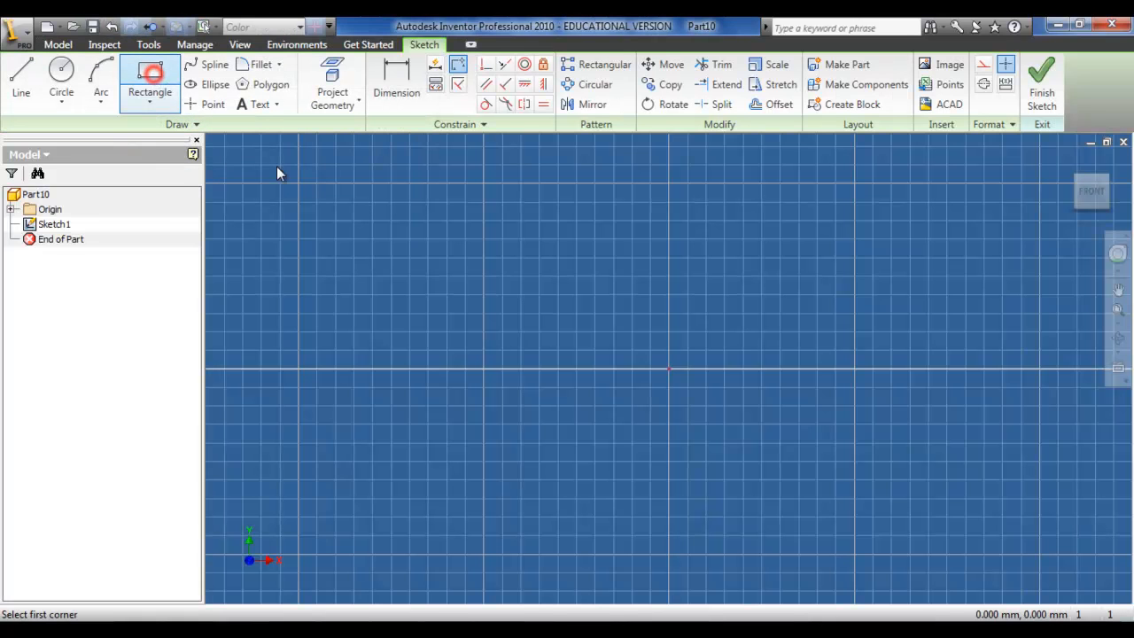
left_click(314, 213)
left_click(837, 467)
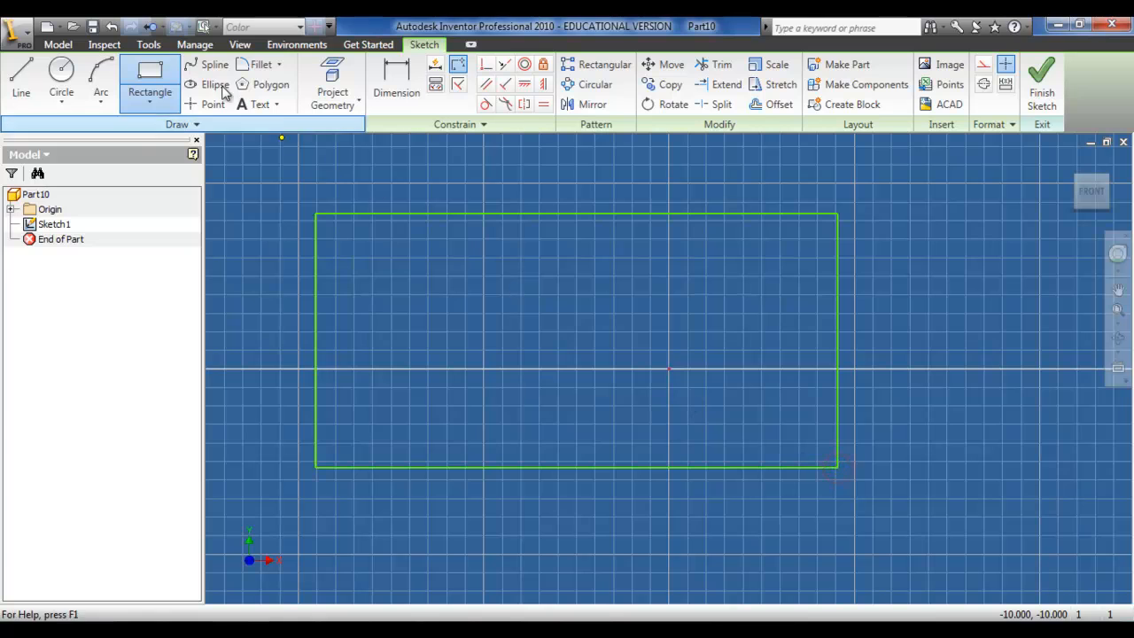
Step: Link the Excel spreadsheet into the new part's parameters, accepting the unsaved-file notice
left_click(197, 45)
left_click(169, 80)
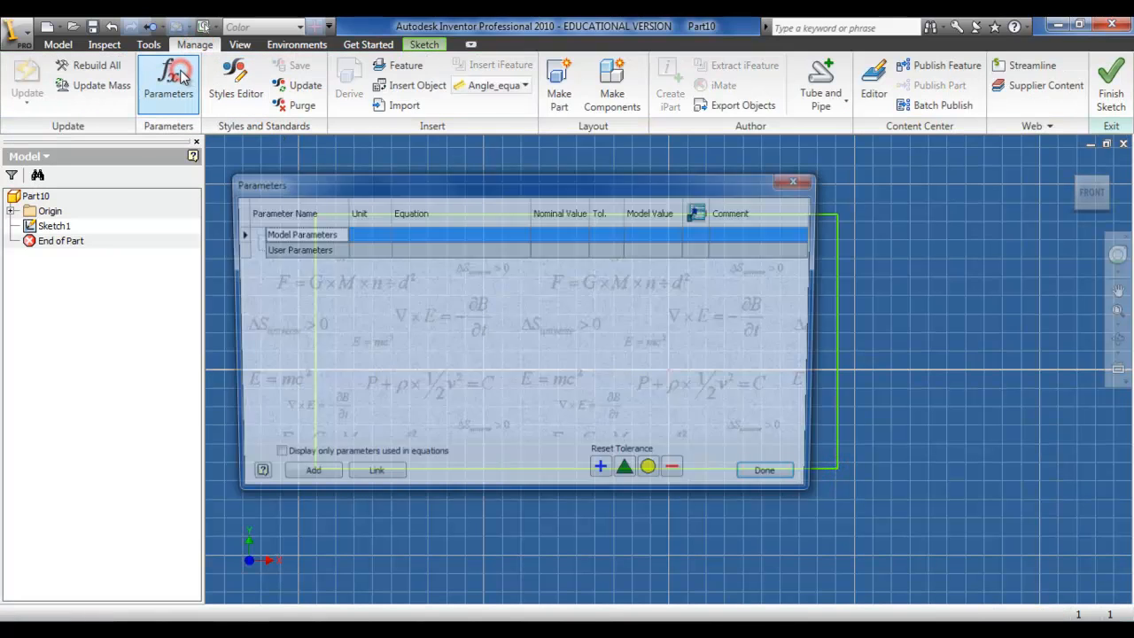
left_click(370, 479)
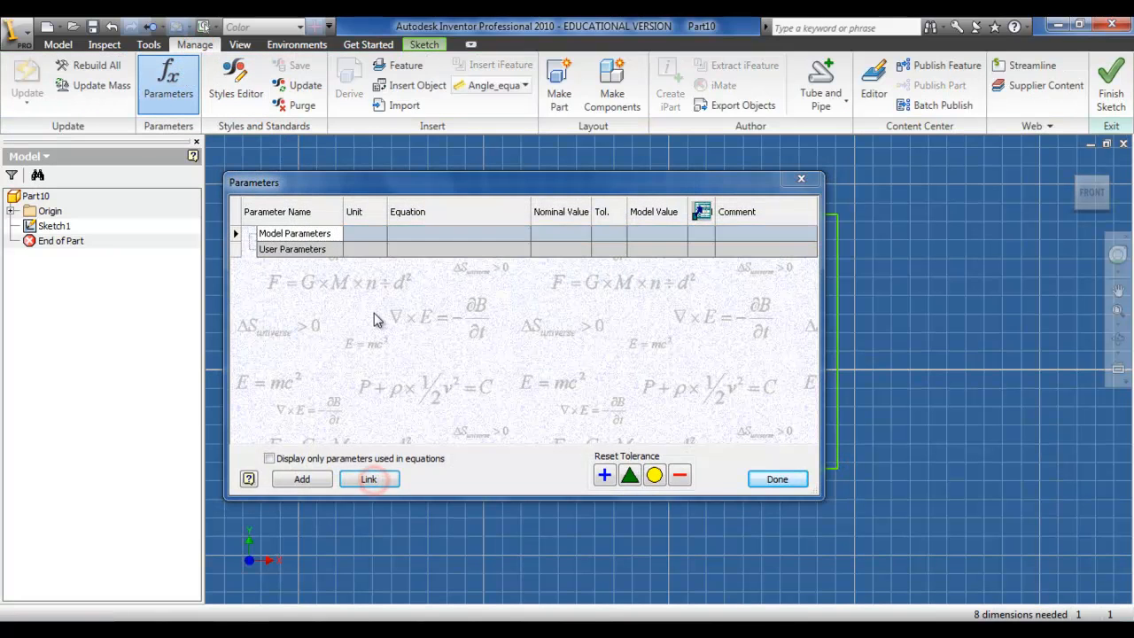
double_click(378, 289)
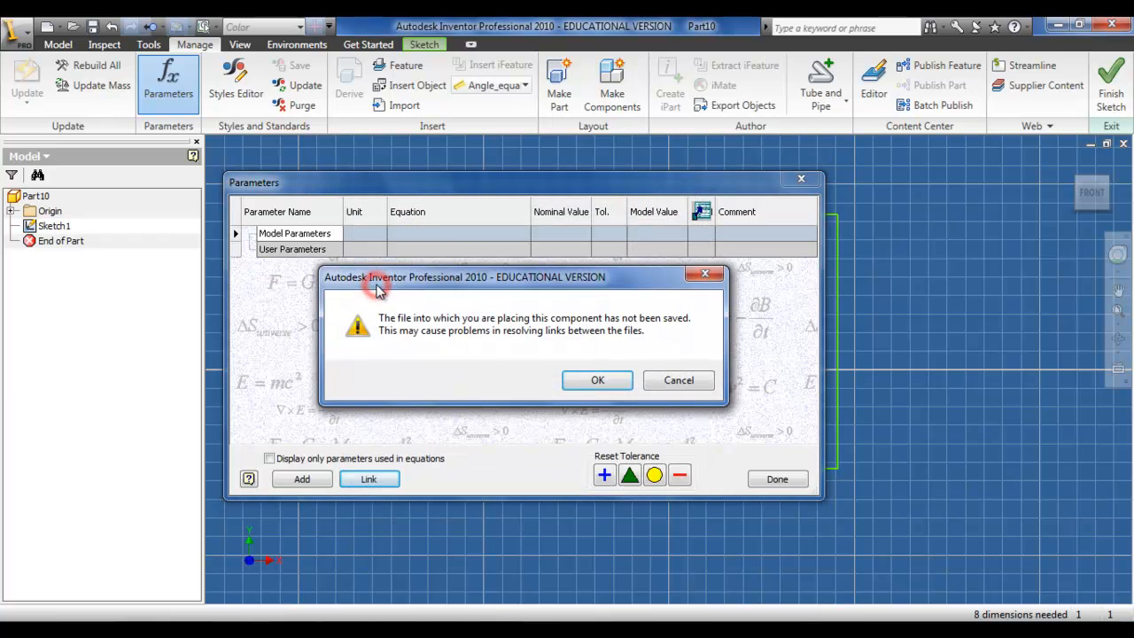
left_click(592, 382)
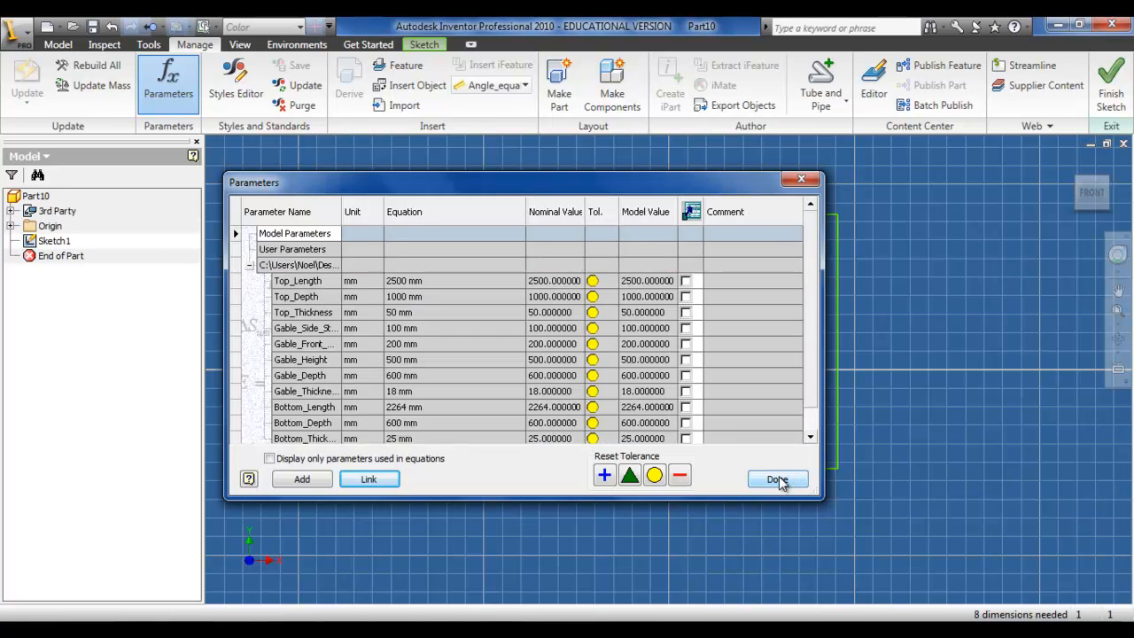
left_click(779, 479)
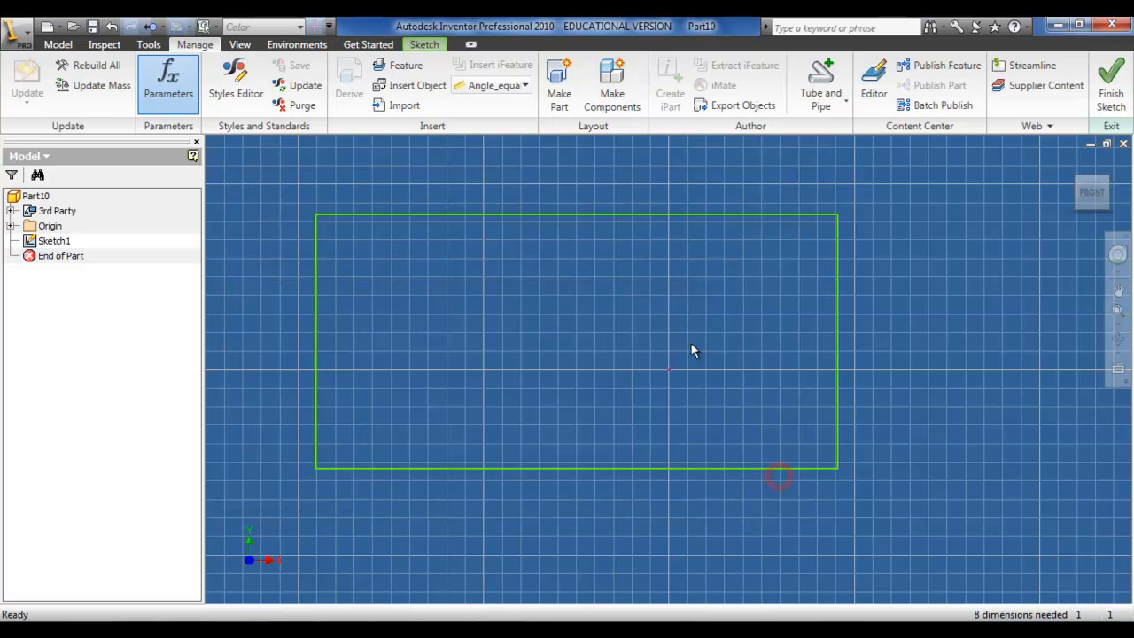
Step: Dimension the rectangle's horizontal length and set it to the Bottom_Length parameter
left_click(425, 45)
left_click(394, 89)
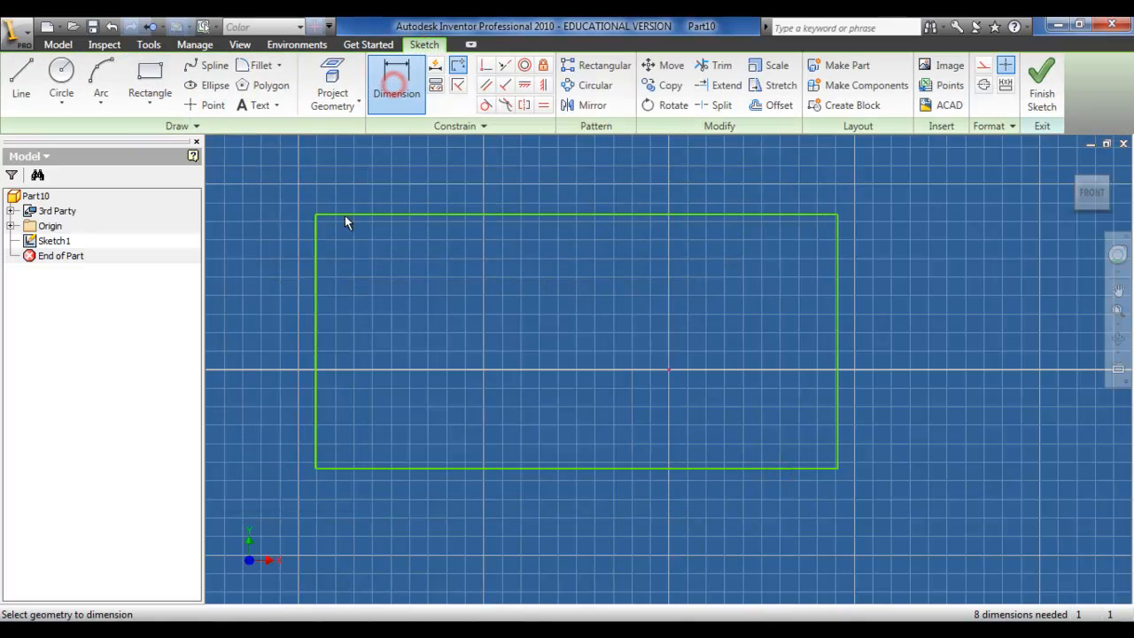
left_click(319, 285)
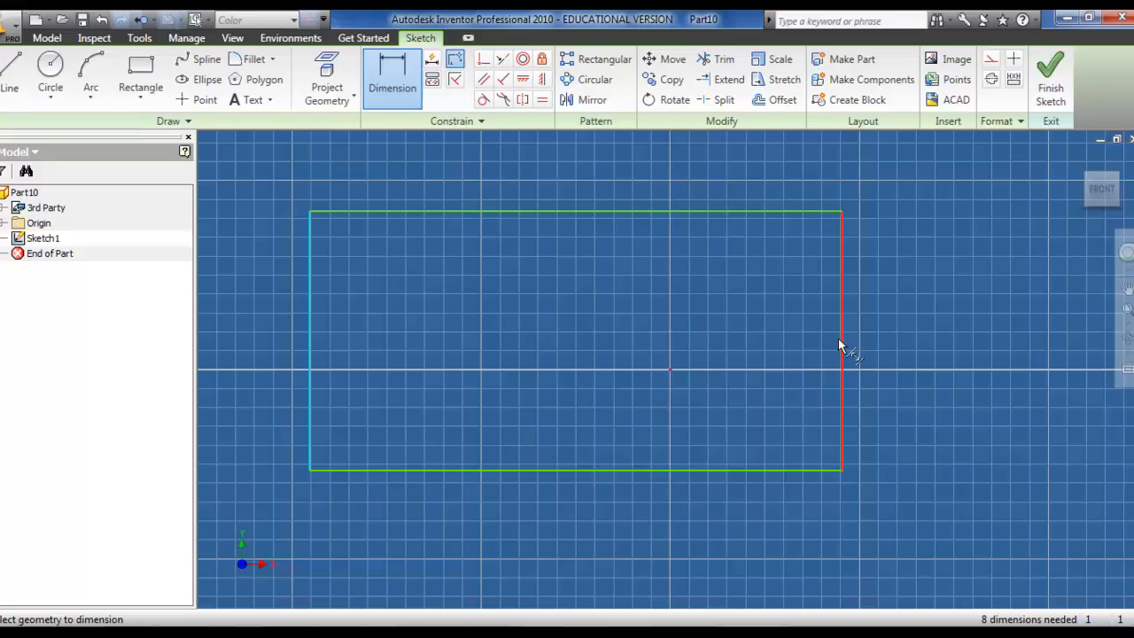
left_click(838, 339)
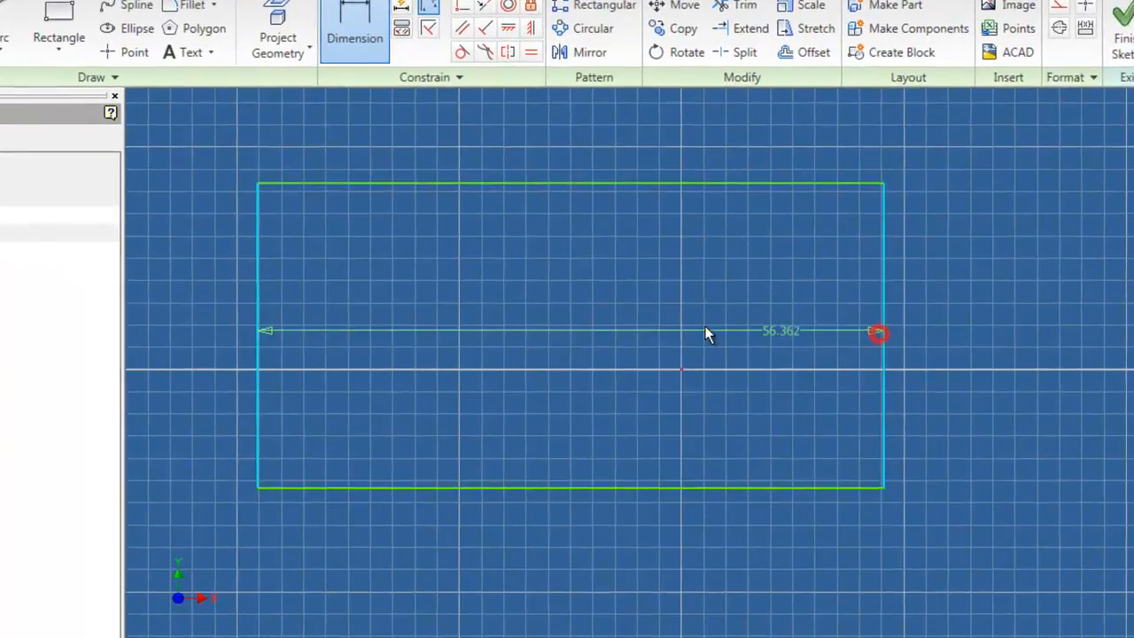
left_click(702, 329)
left_click(748, 399)
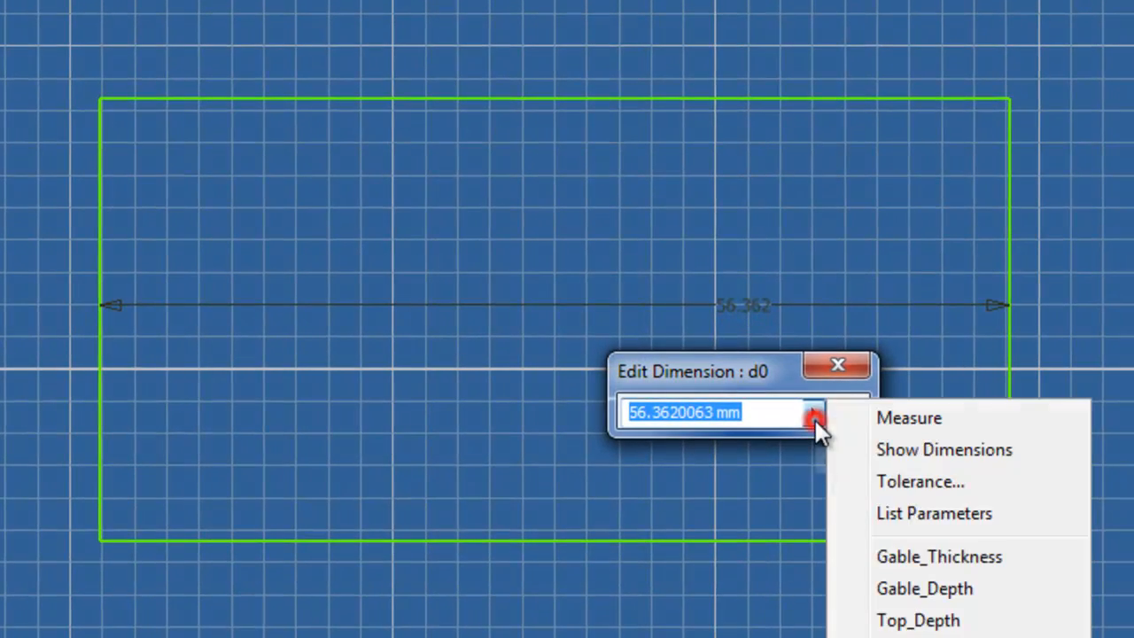
left_click(866, 511)
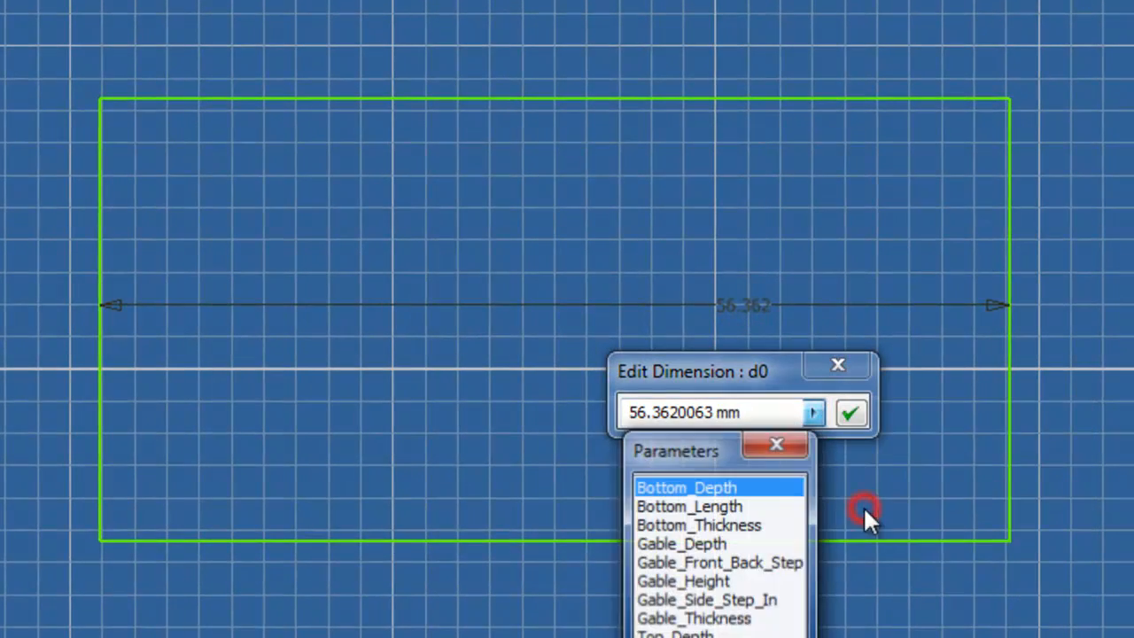
double_click(745, 508)
left_click(852, 415)
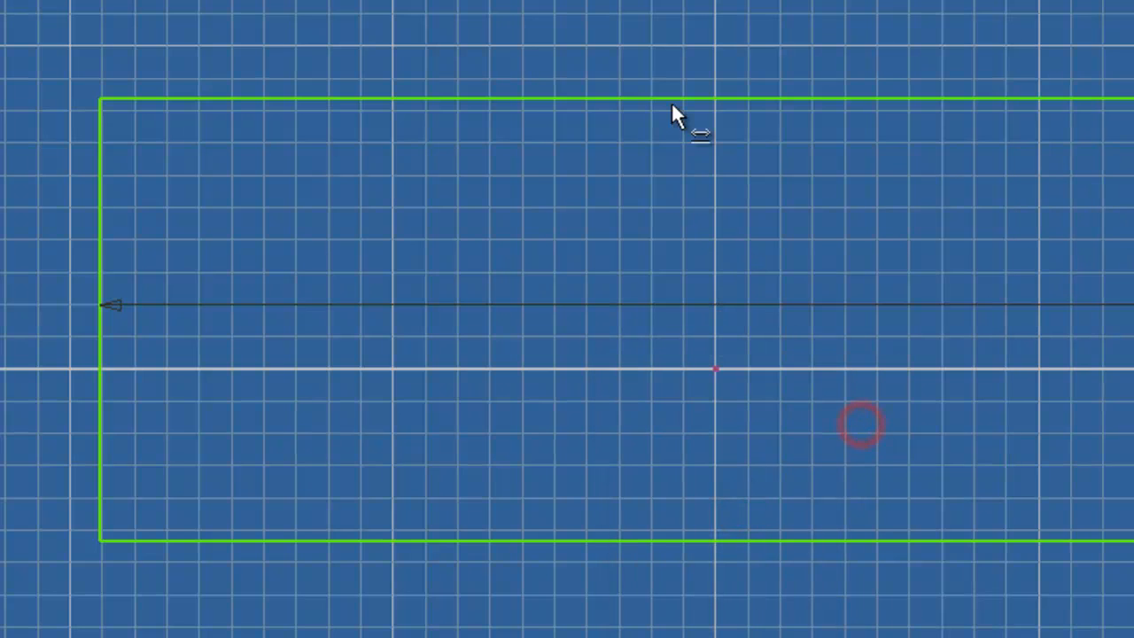
Step: Dimension the rectangle's vertical width and set it to the Bottom_Depth parameter
left_click(670, 99)
left_click(690, 540)
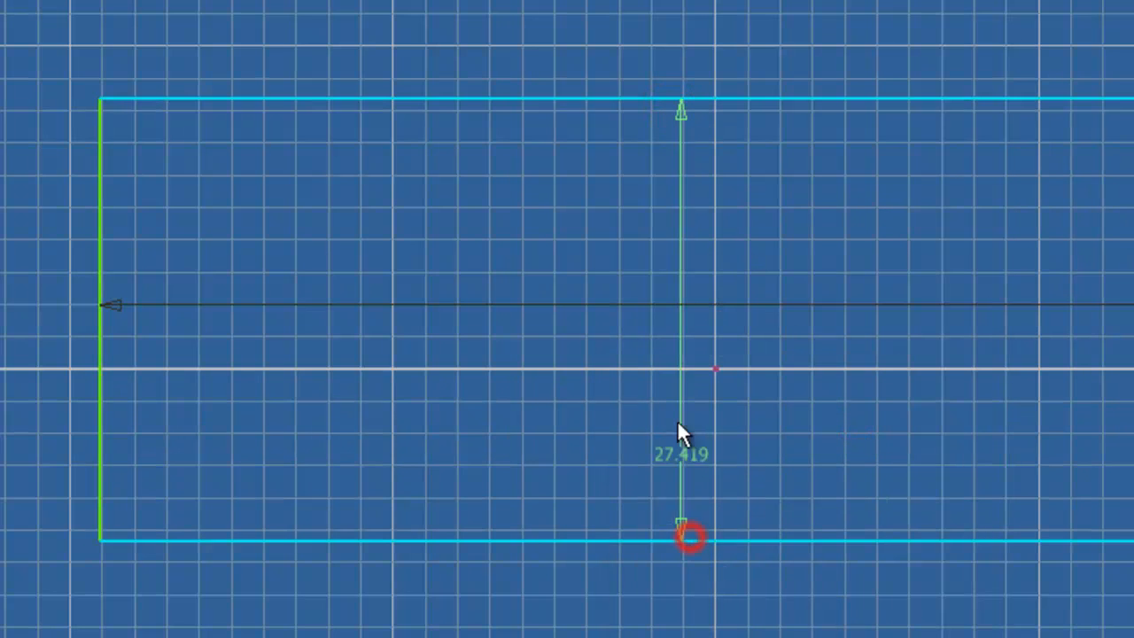
left_click(670, 389)
left_click(740, 498)
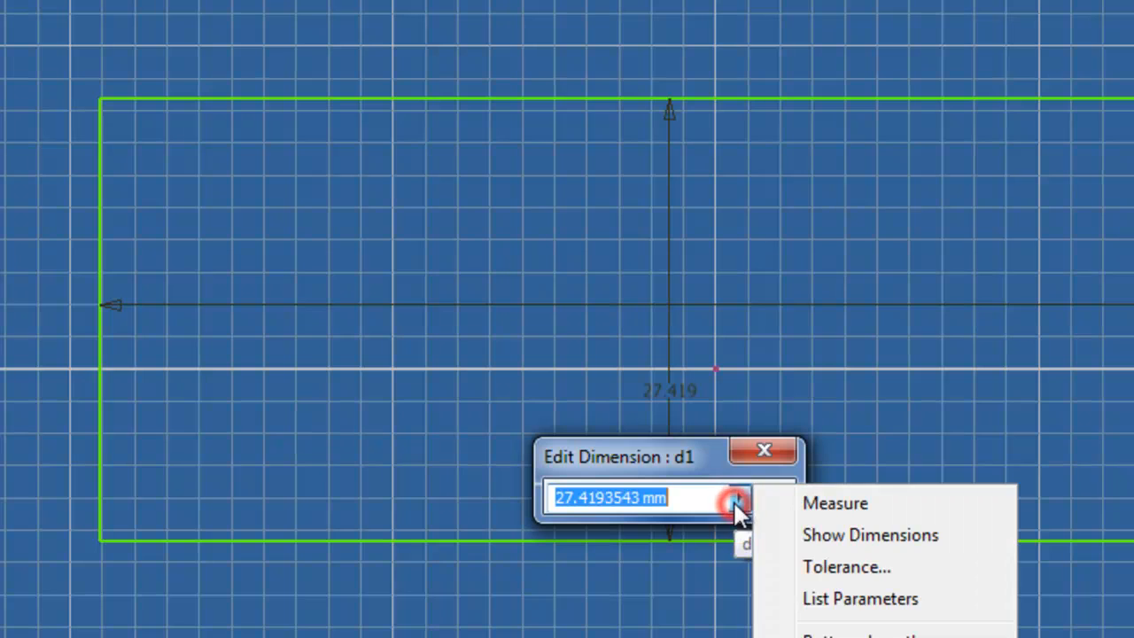
left_click(833, 600)
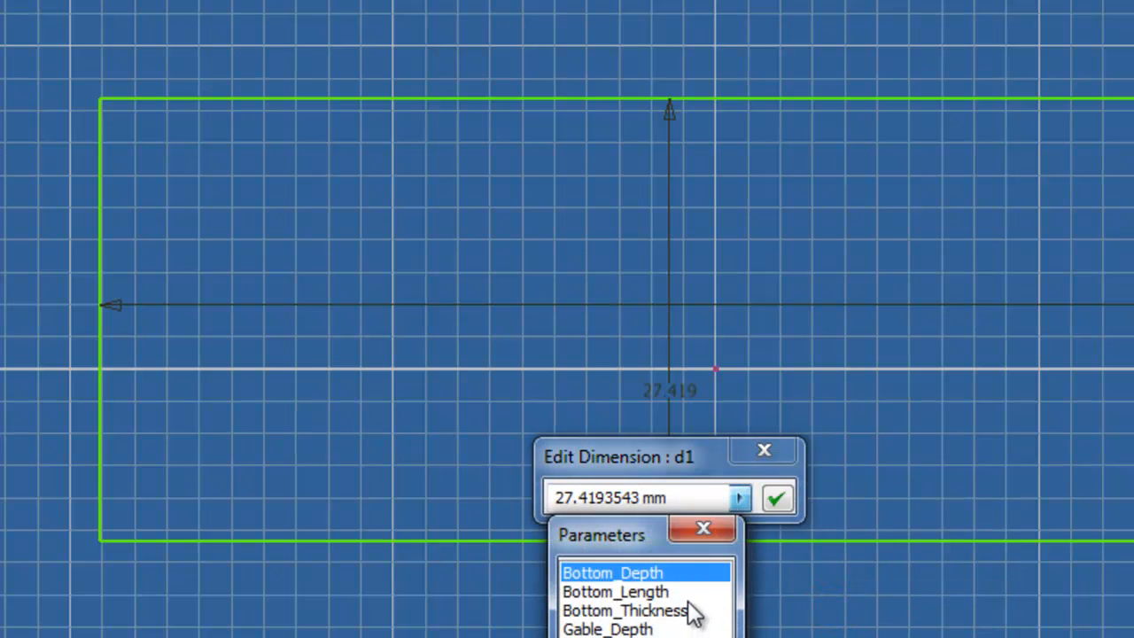
left_click(644, 574)
left_click(777, 499)
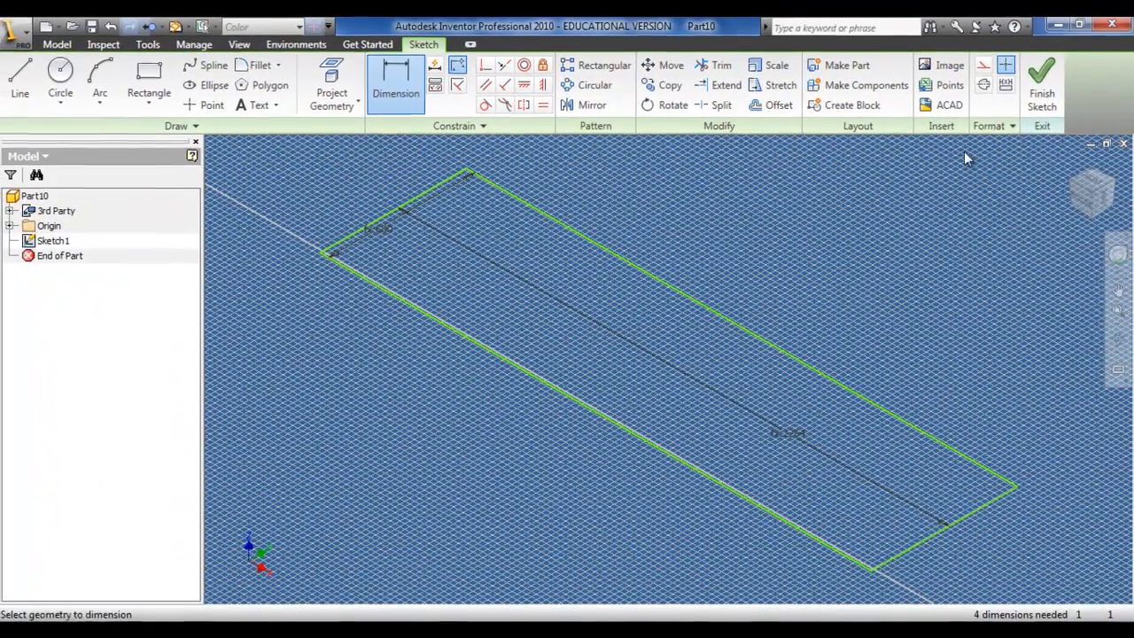
Step: Finish the sketch and extrude the bottom panel profile by the Bottom_Thickness parameter
left_click(1043, 97)
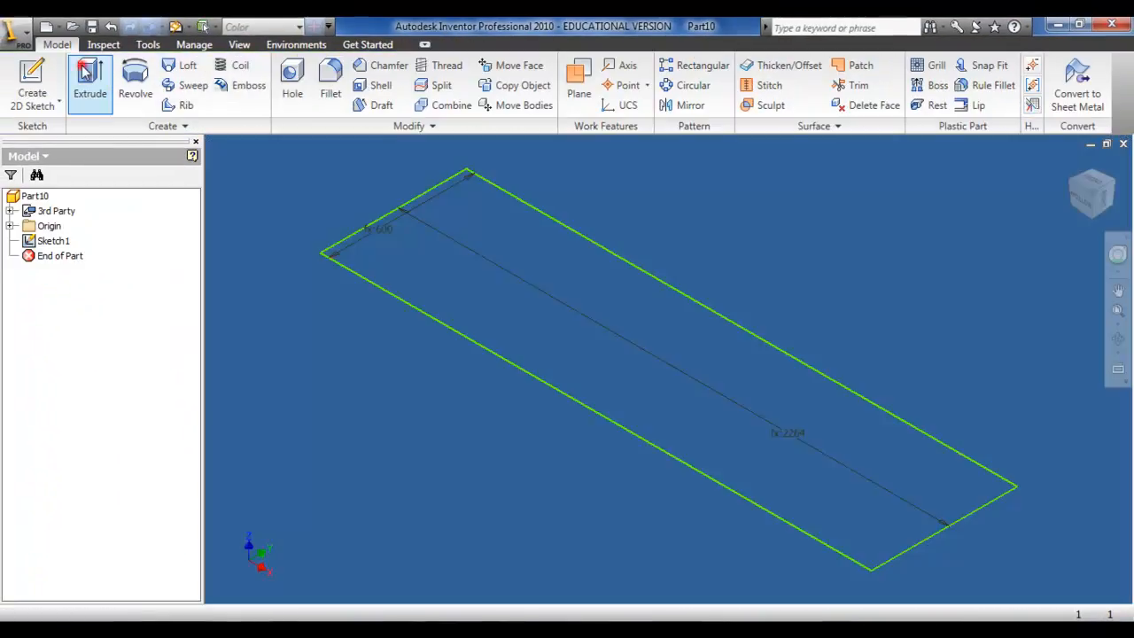
left_click(85, 73)
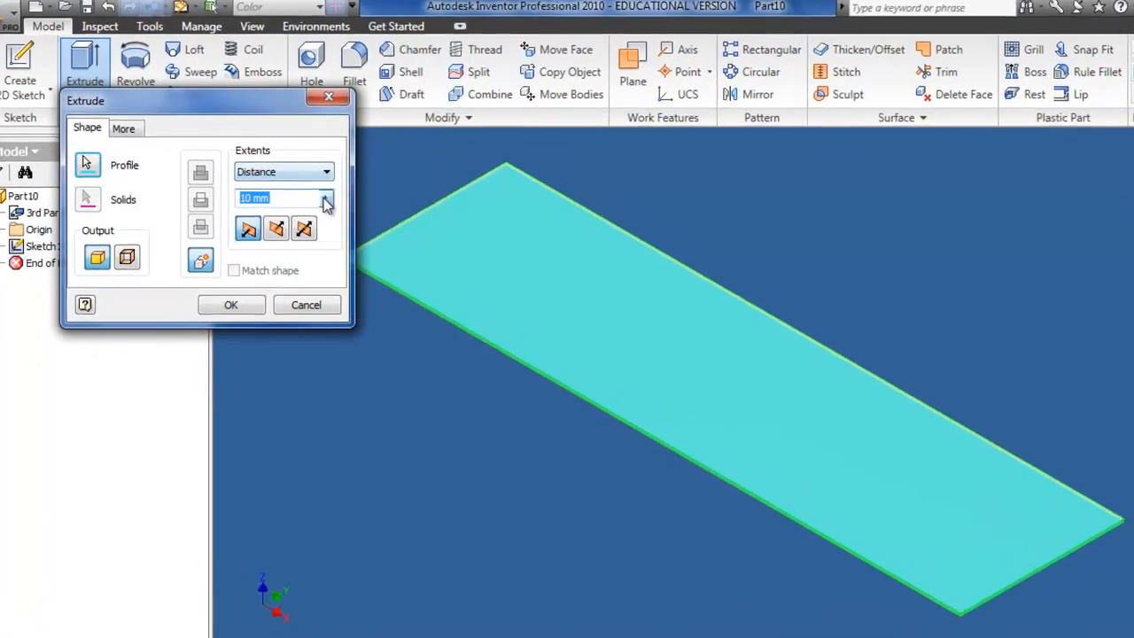
left_click(305, 197)
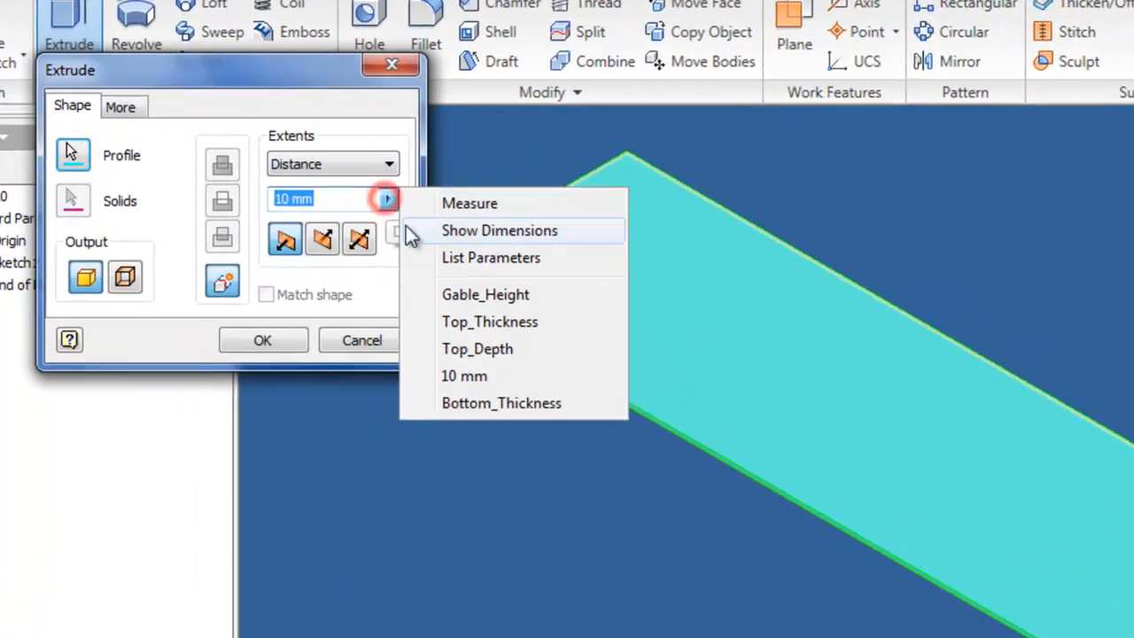
left_click(355, 242)
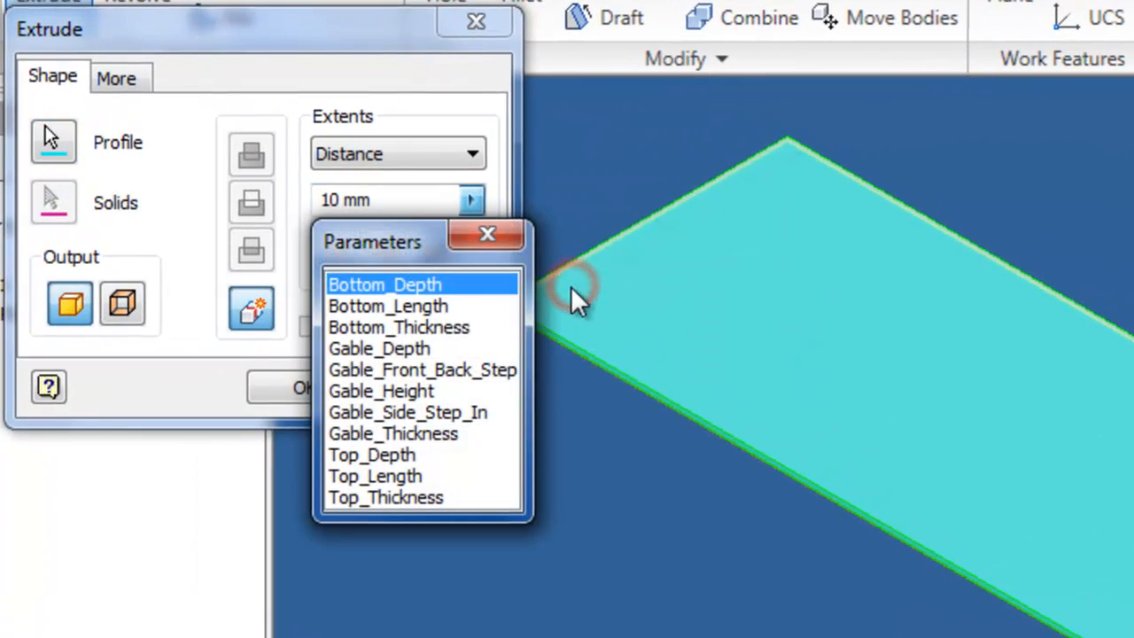
left_click(437, 328)
left_click(320, 386)
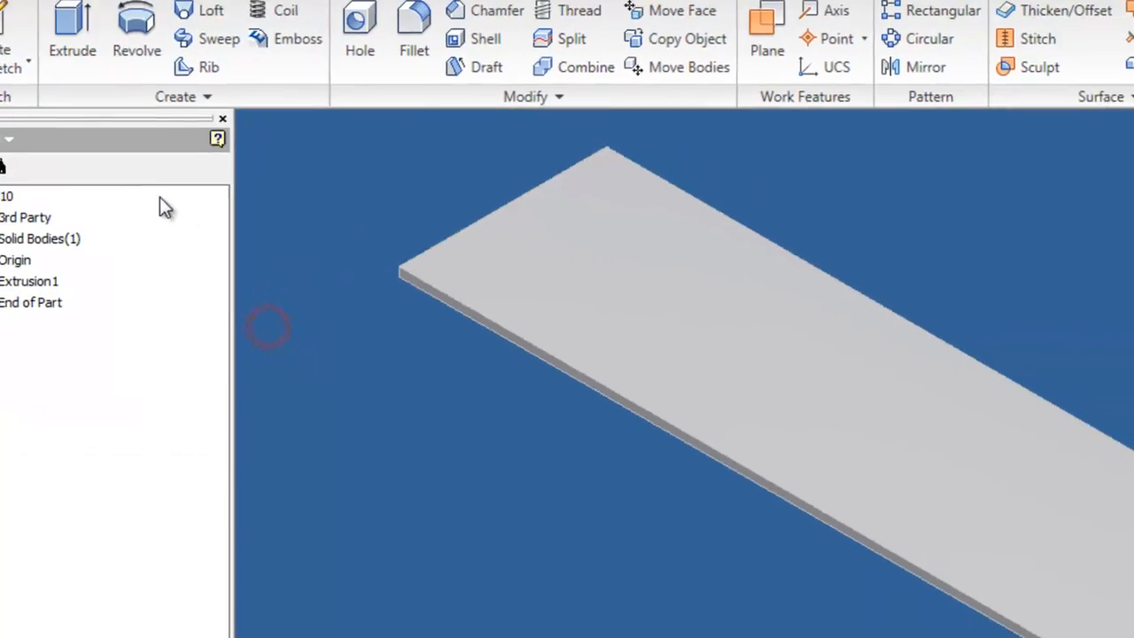
Step: Close the bottom part and start a new Standard.iam assembly
left_click(18, 38)
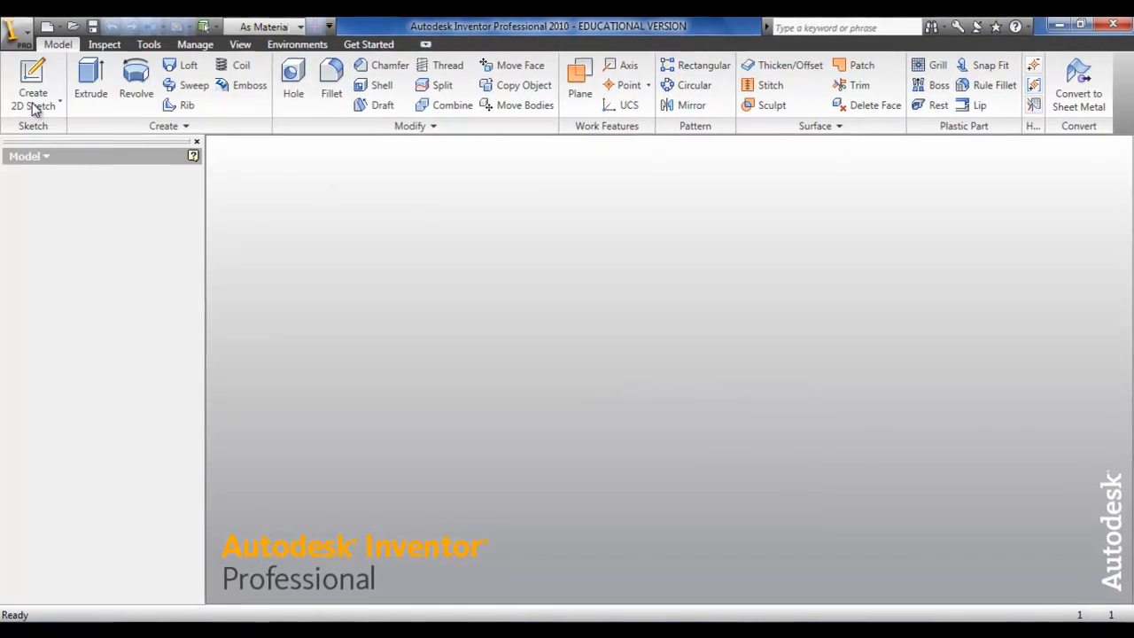
left_click(33, 95)
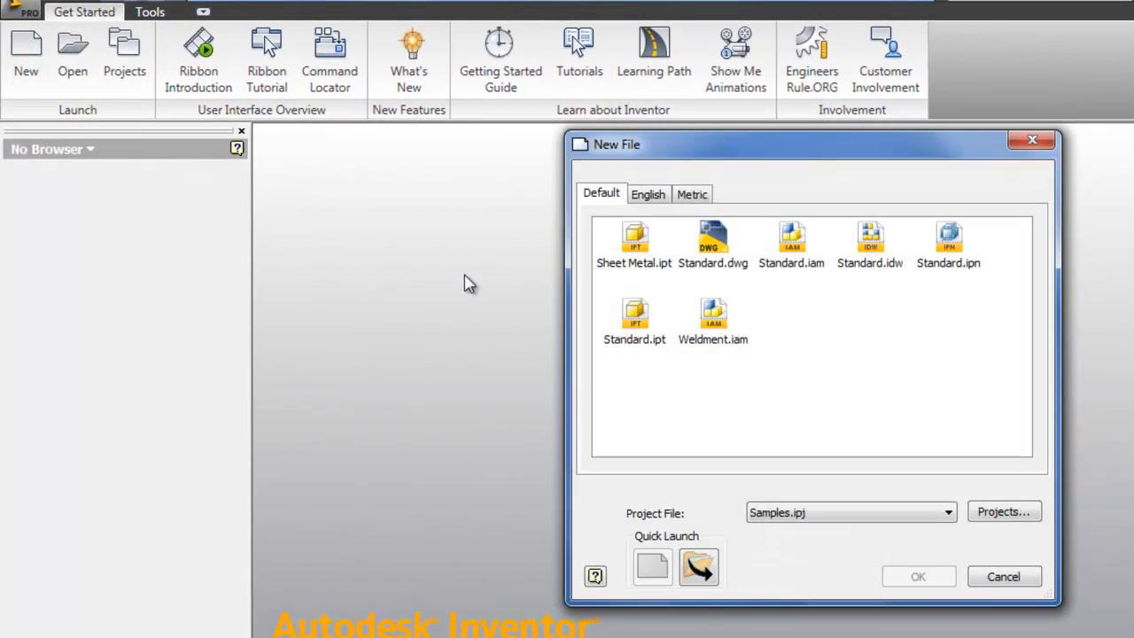
double_click(791, 239)
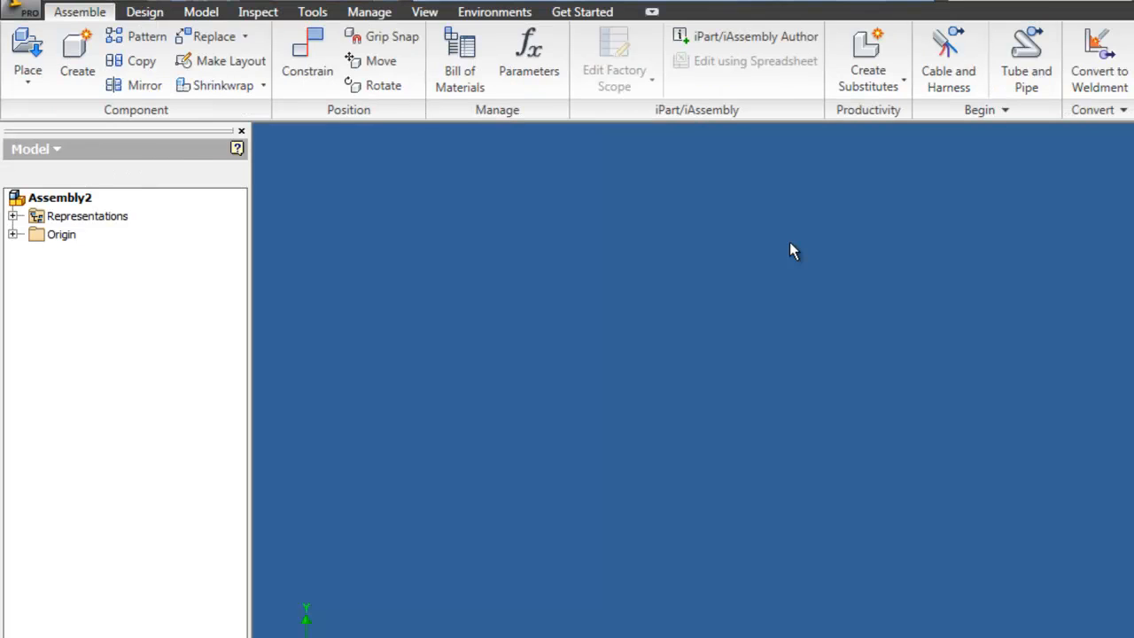
Step: Place a component, browsing to the Parts And Assemblies folder and opening the Top part
left_click(33, 60)
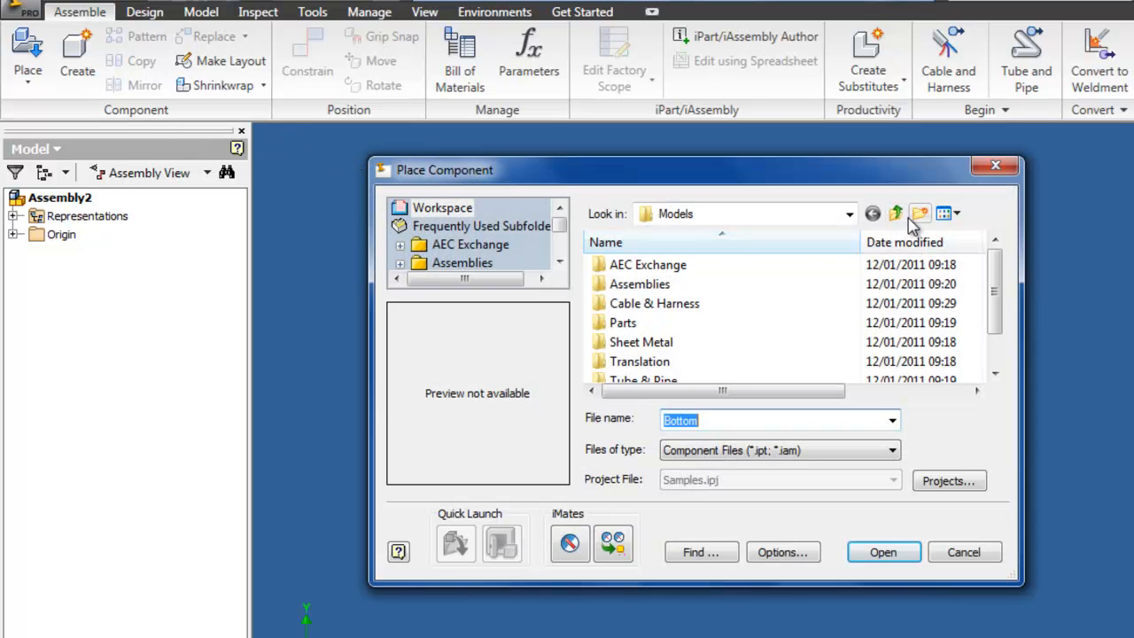
left_click(898, 215)
left_click(898, 216)
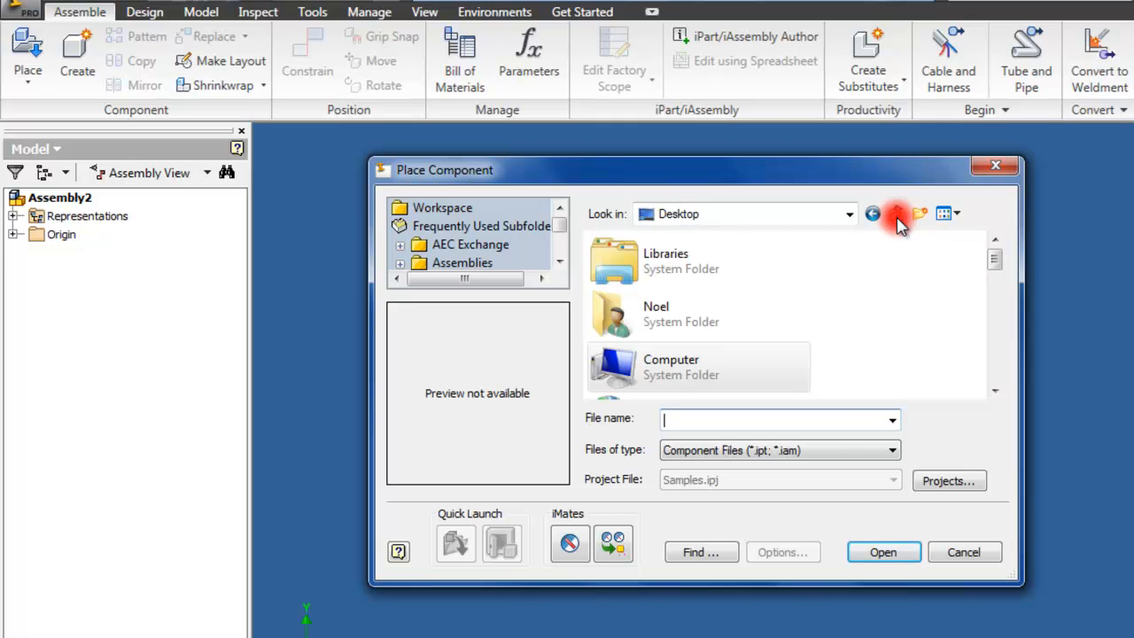
scroll(630, 394, "down", 5)
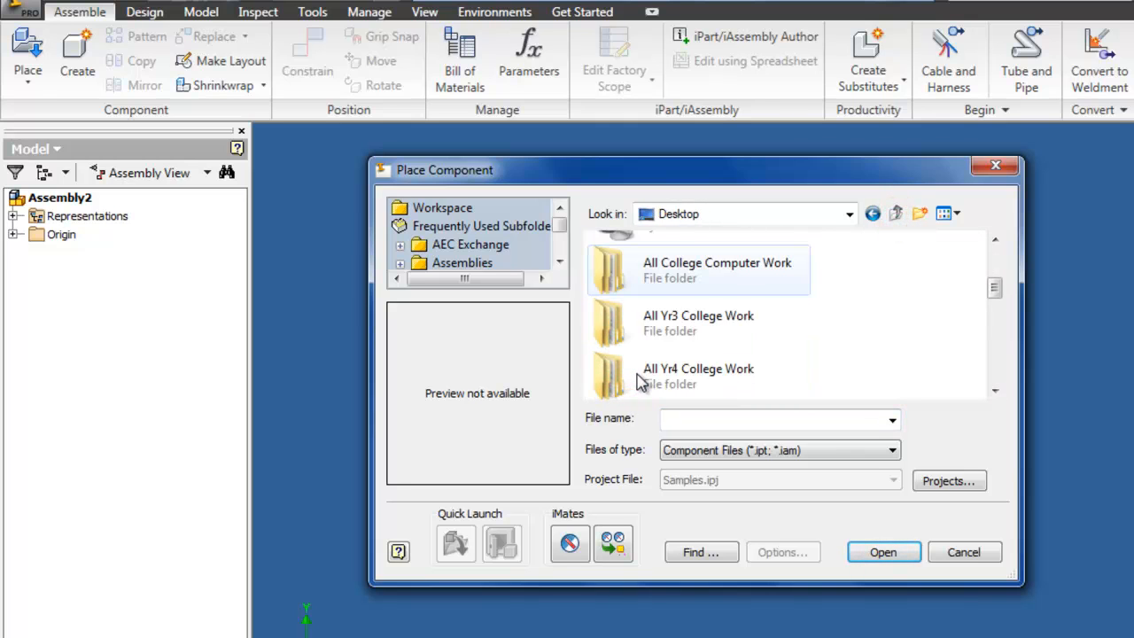
double_click(665, 301)
double_click(665, 306)
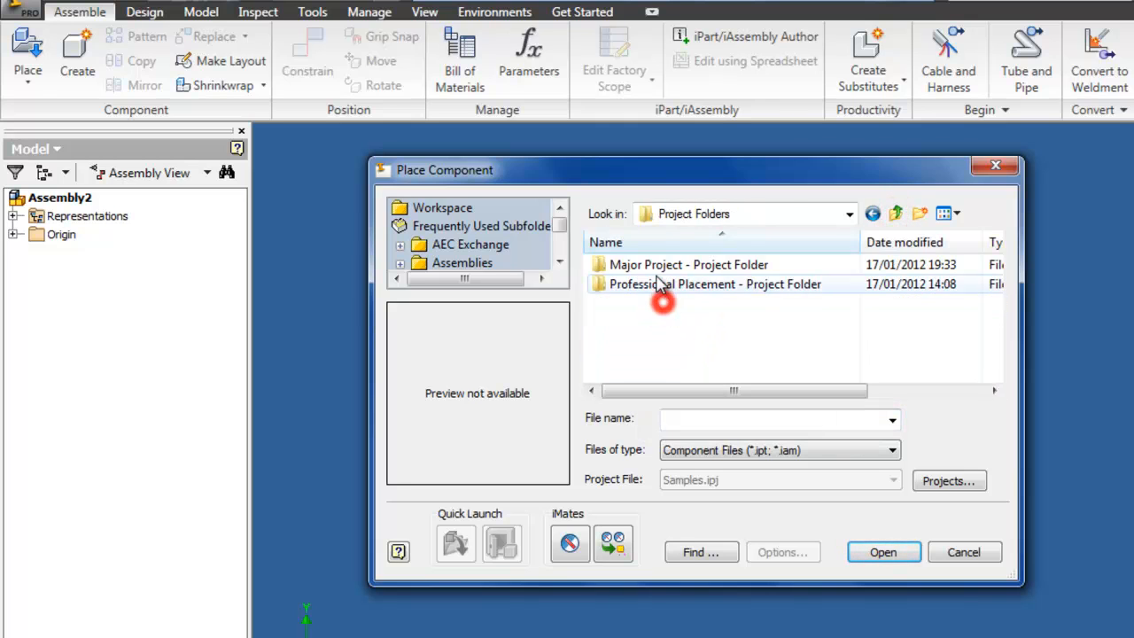
left_click(659, 273)
double_click(659, 266)
double_click(659, 321)
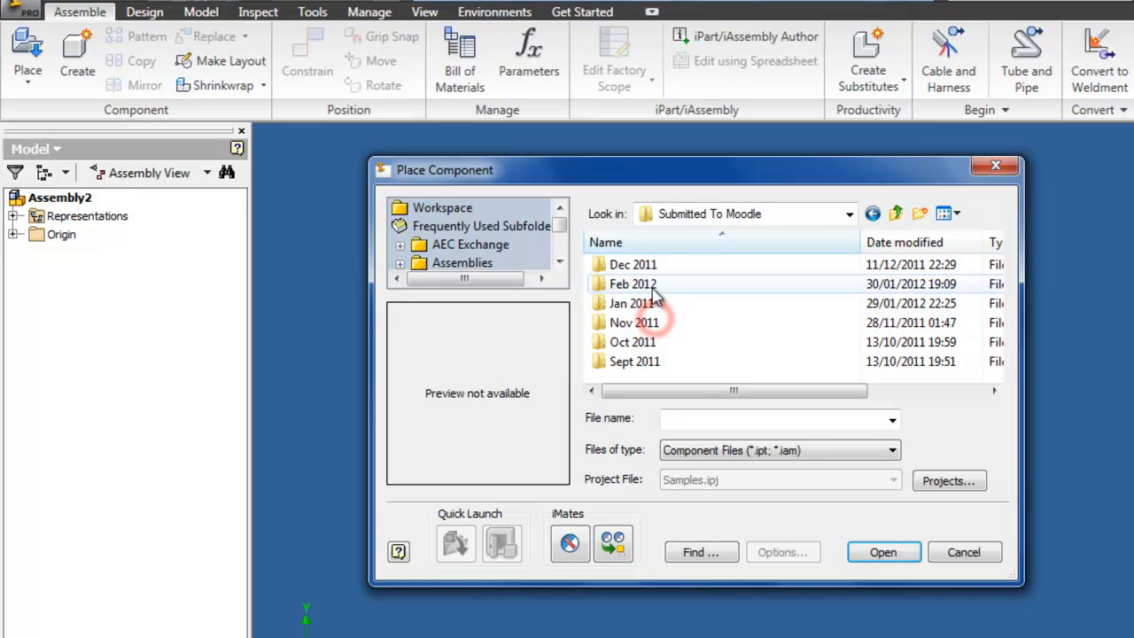
double_click(656, 285)
double_click(652, 271)
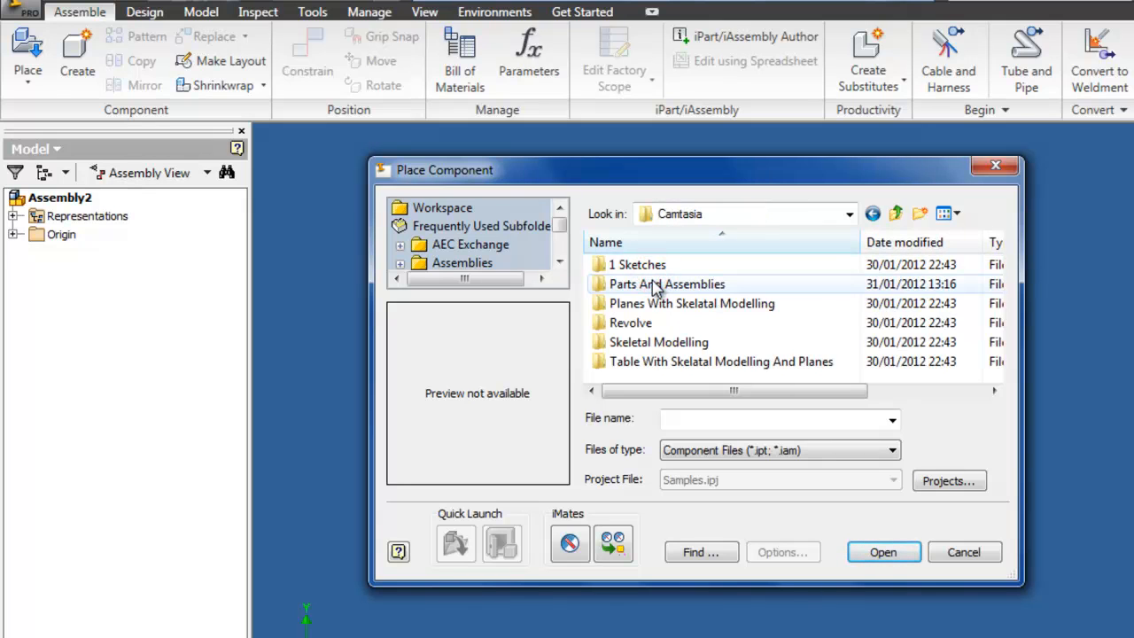
double_click(653, 284)
left_click(625, 324)
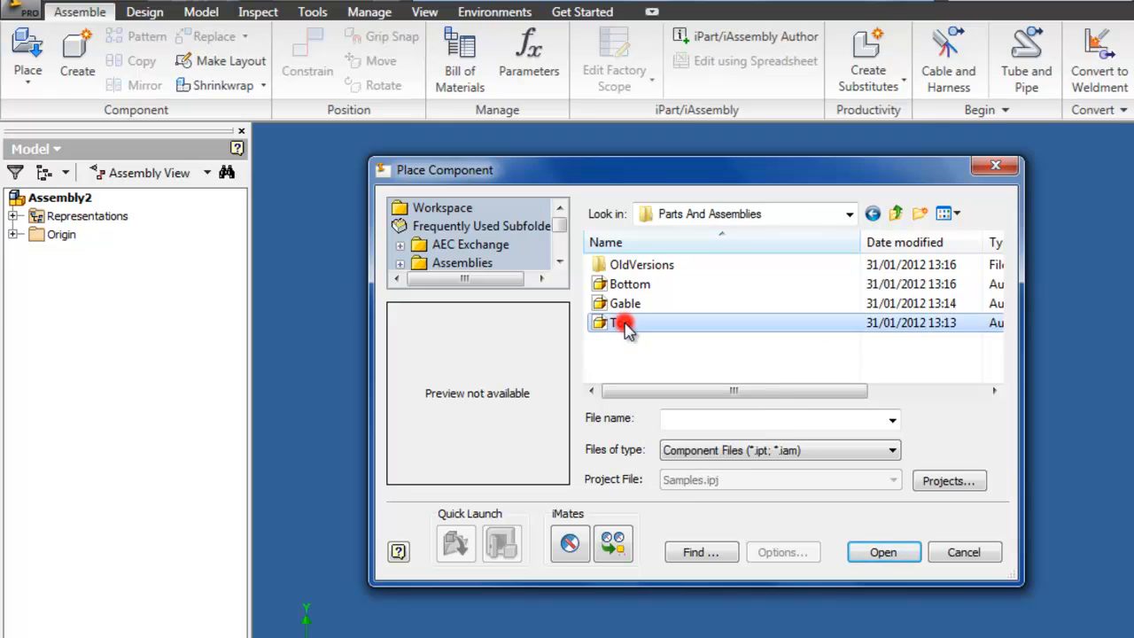
left_click(625, 304)
double_click(625, 304)
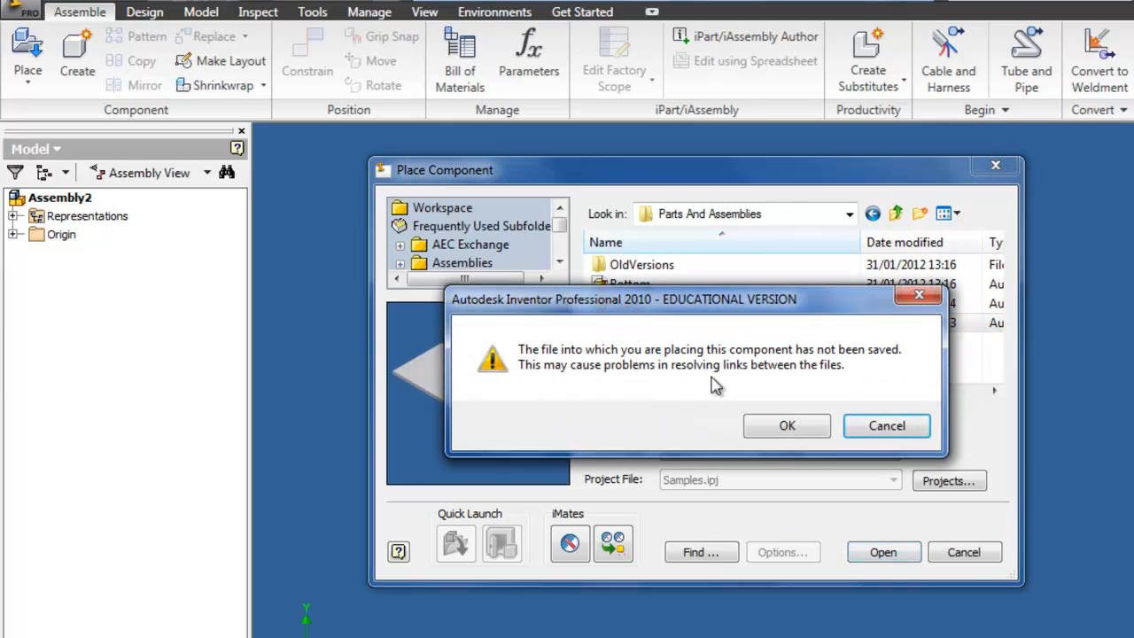
Step: Accept the unsaved-file and watermark notices, place one Top instance, and move it aside
left_click(767, 435)
left_click(569, 402)
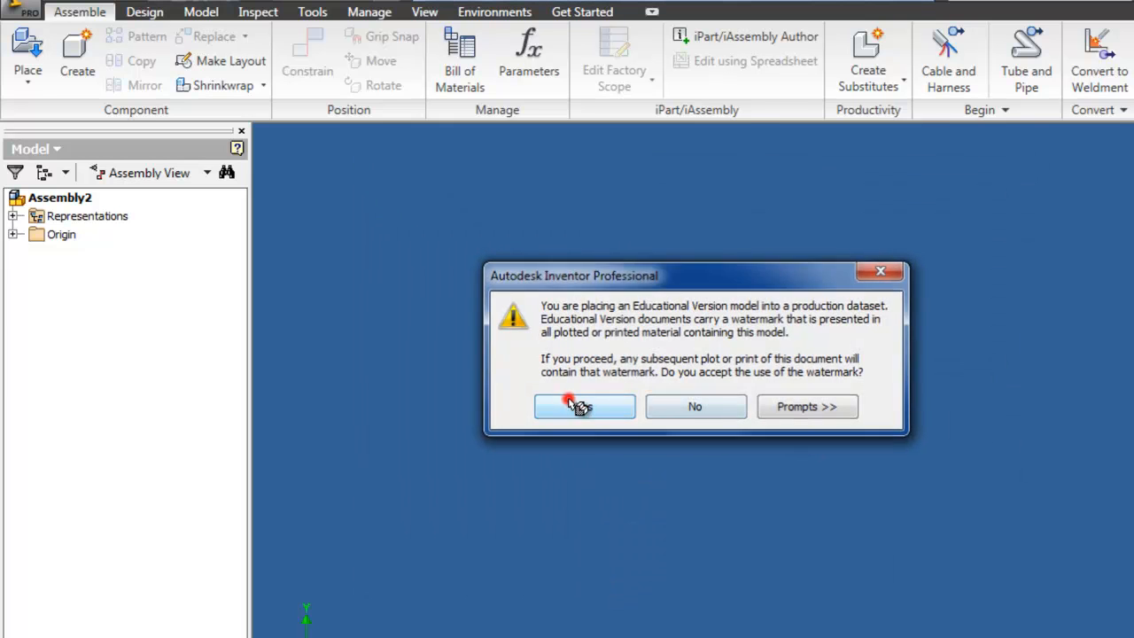
scroll(640, 387, "up", 4)
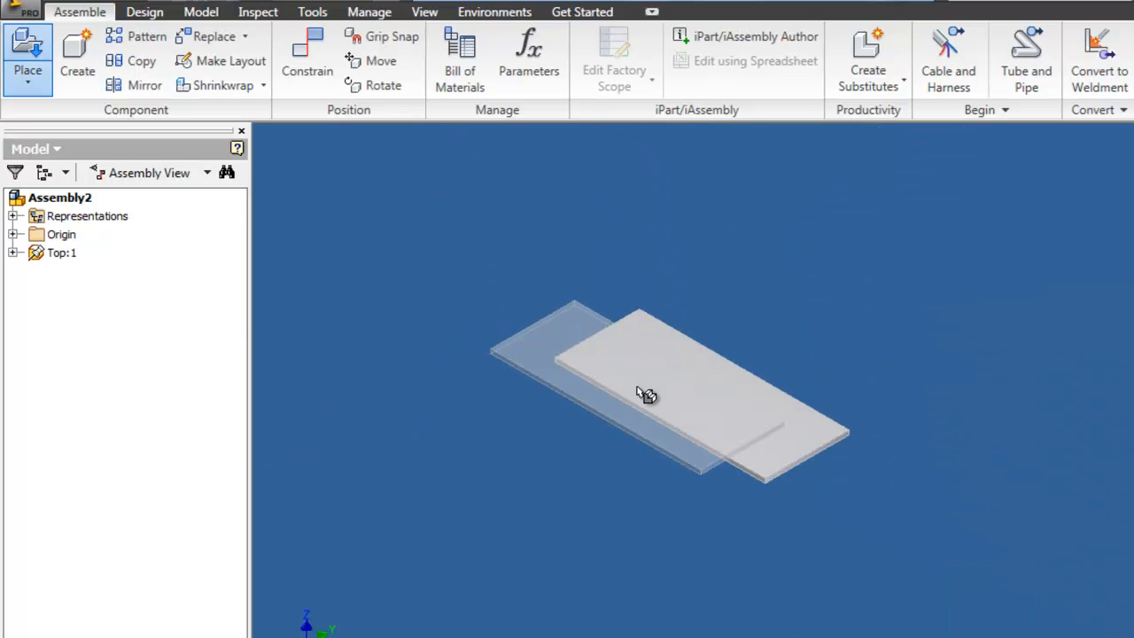
key("Escape")
middle_click_drag(608, 405, 772, 325)
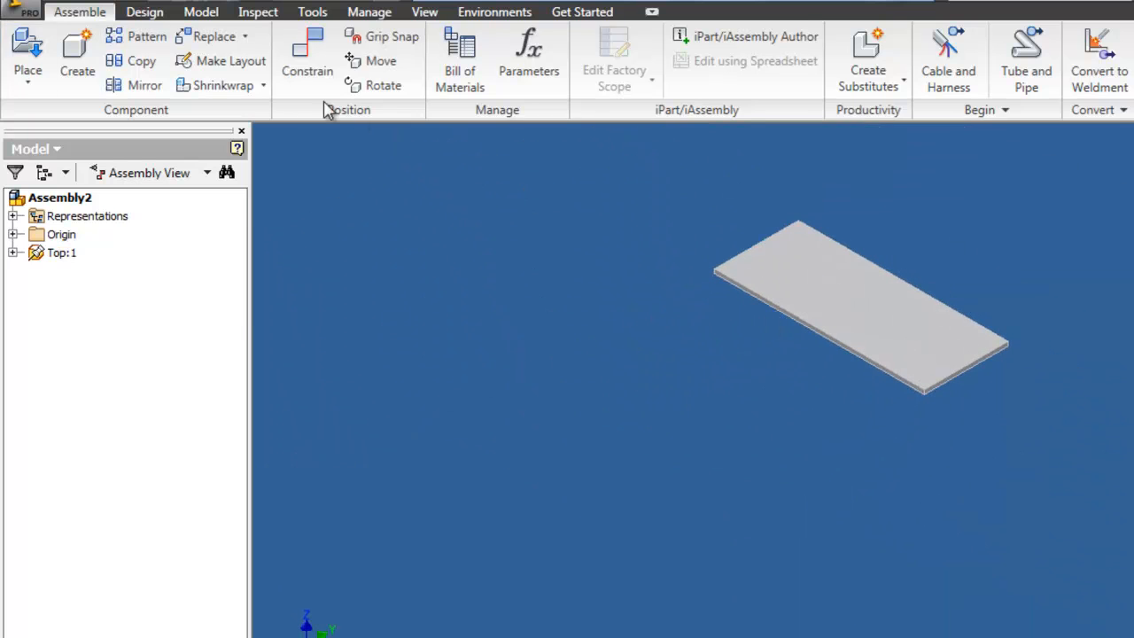
Step: Place another component, browsing back to the Parts And Assemblies folder and opening the Gable part
left_click(21, 32)
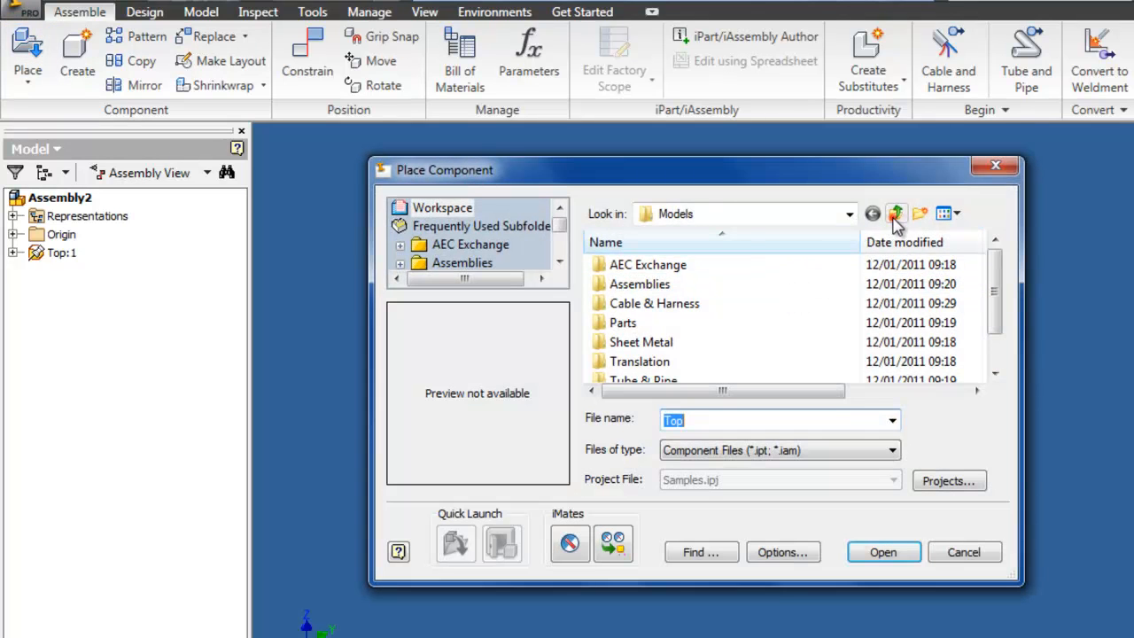
left_click(897, 214)
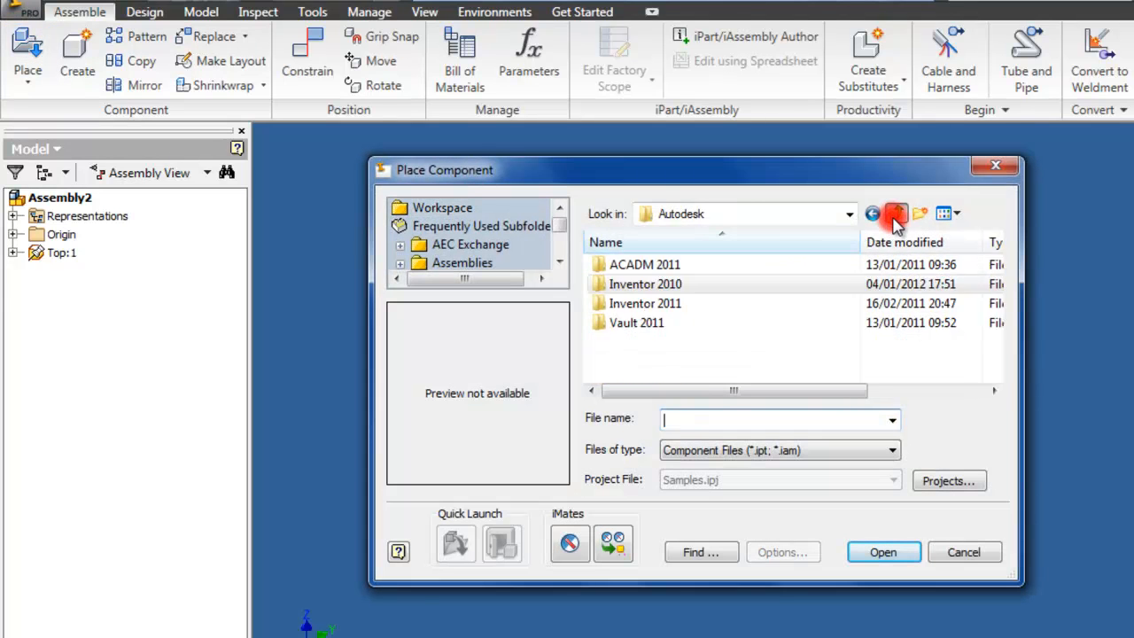
left_click(897, 214)
left_click(897, 213)
left_click(685, 373)
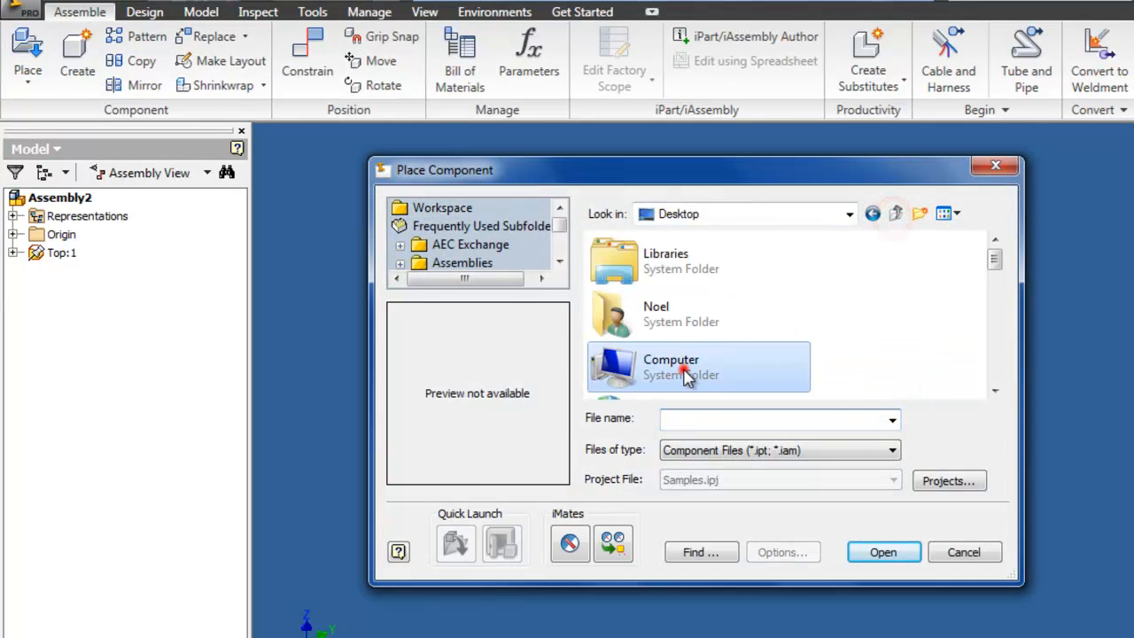
scroll(682, 363, "down", 5)
double_click(680, 301)
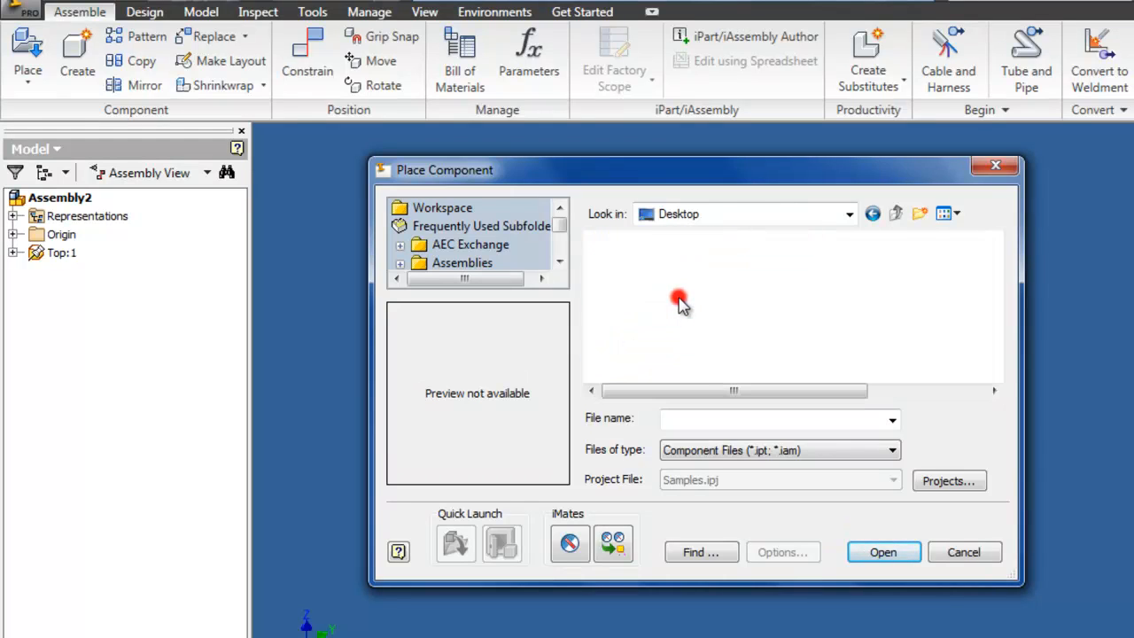
double_click(709, 304)
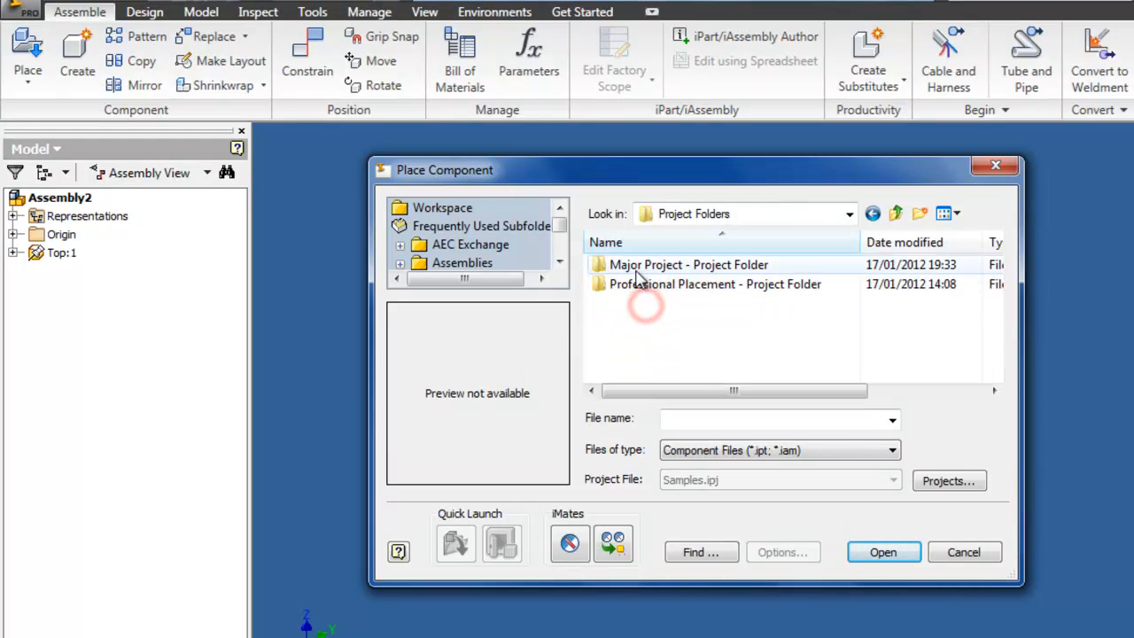
double_click(638, 262)
double_click(633, 324)
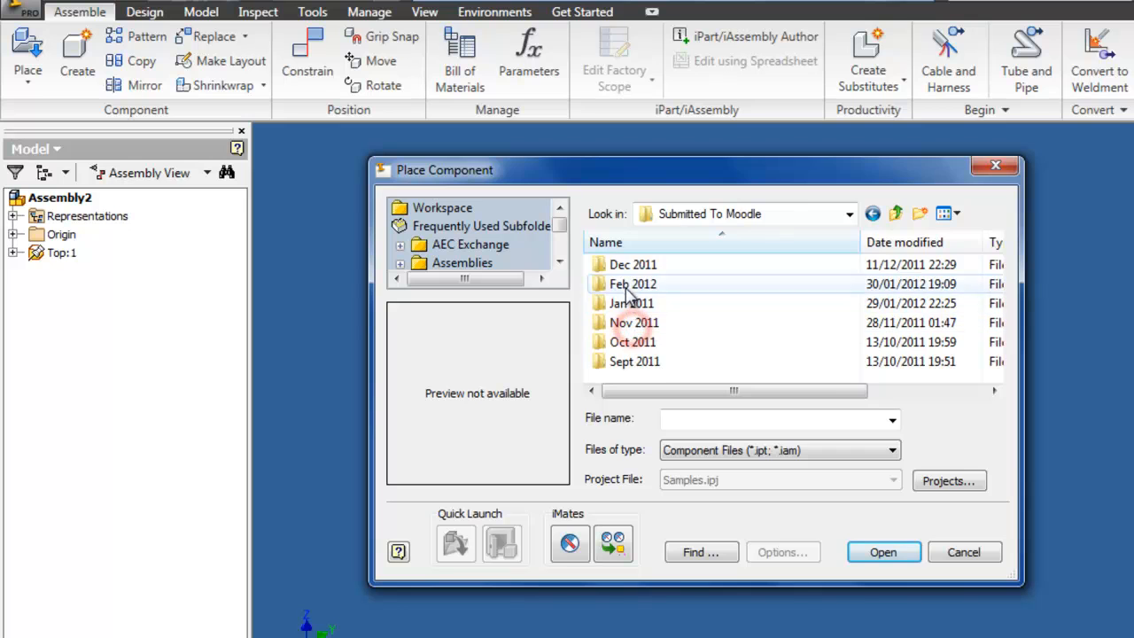
double_click(629, 283)
double_click(630, 269)
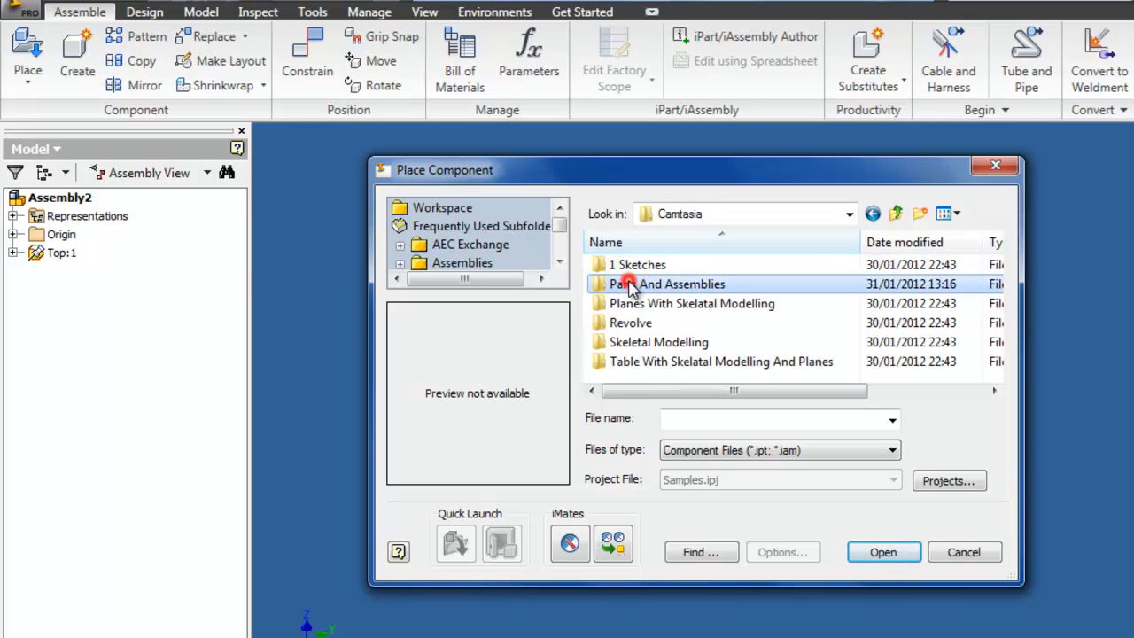
double_click(624, 283)
left_click(626, 303)
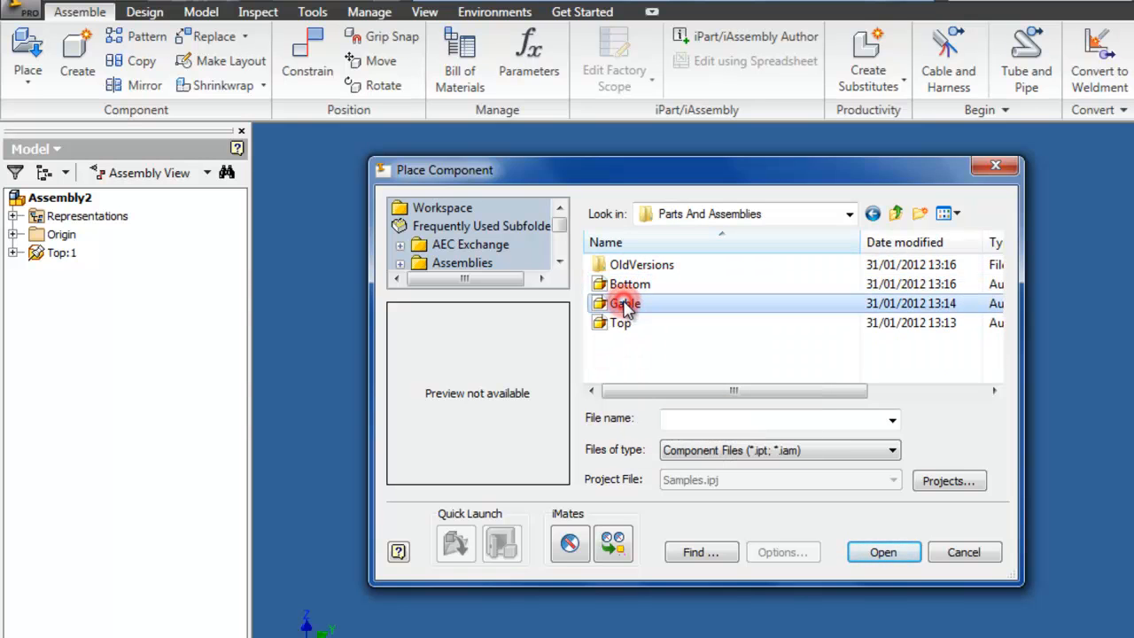
left_click(620, 284)
left_click(626, 303)
double_click(626, 303)
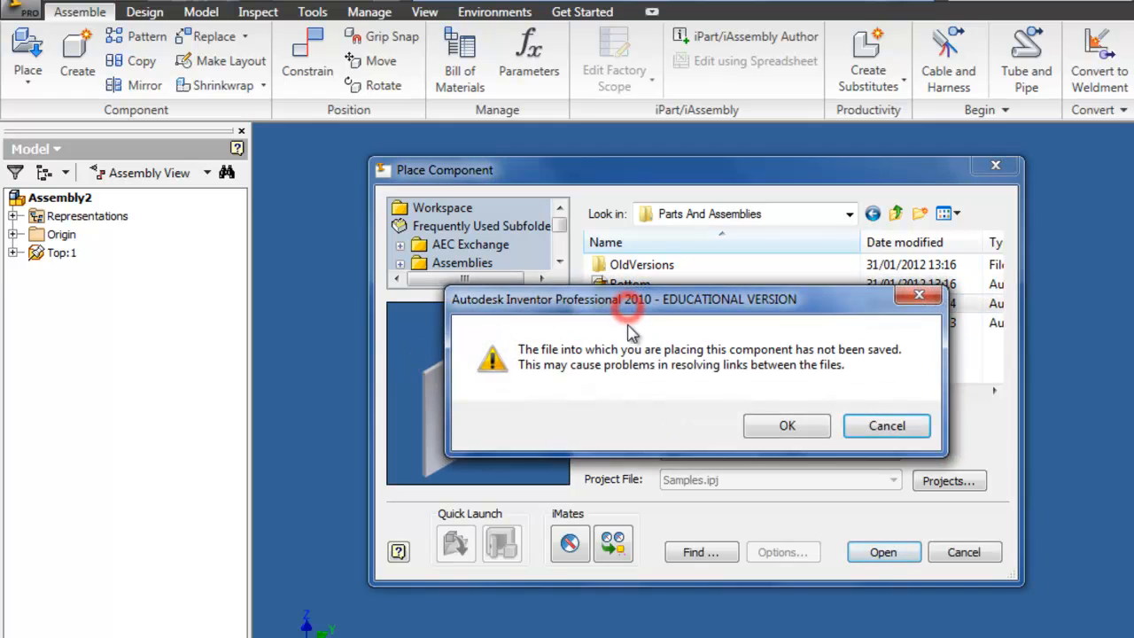
Step: Accept the notices and place two Gable instances in the assembly, then exit placement
left_click(780, 426)
left_click(610, 405)
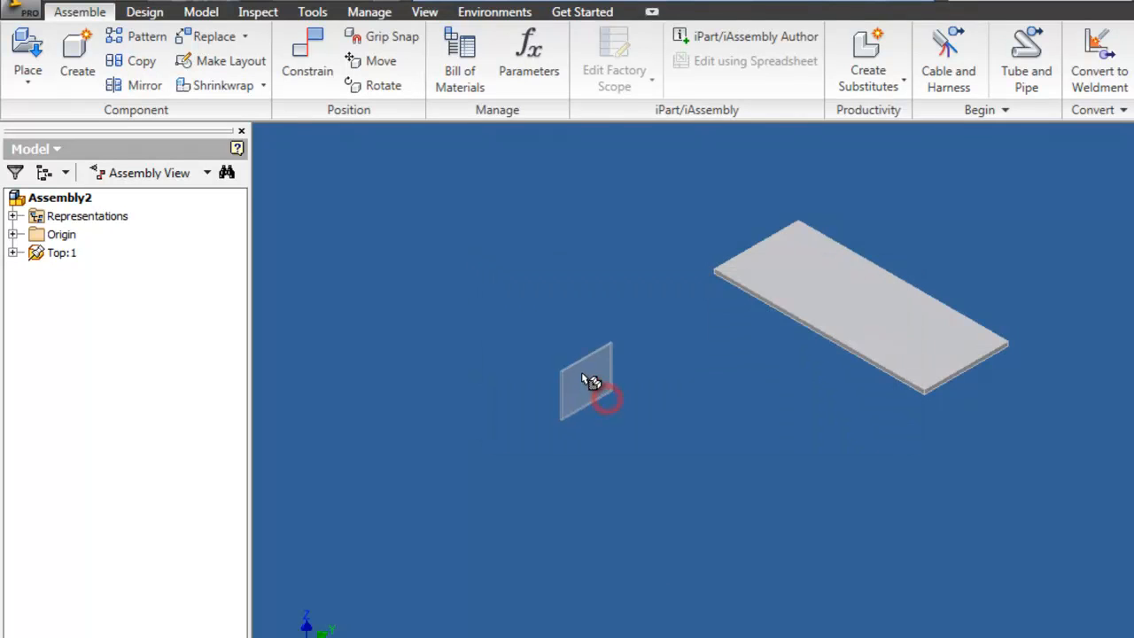
left_click(578, 294)
left_click(1037, 530)
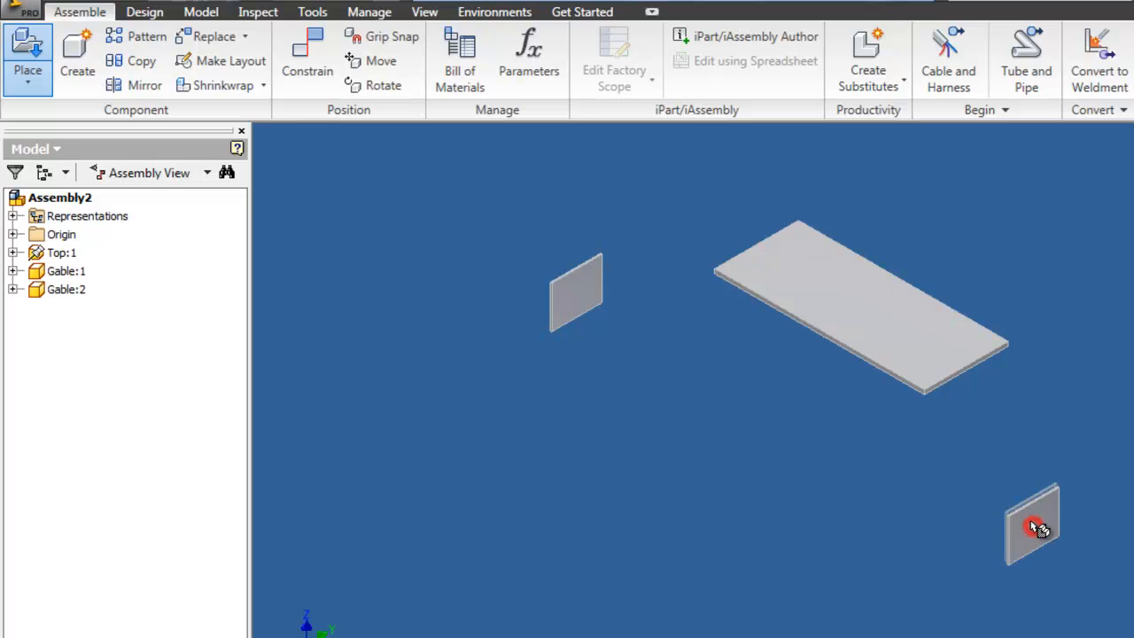
key("Escape")
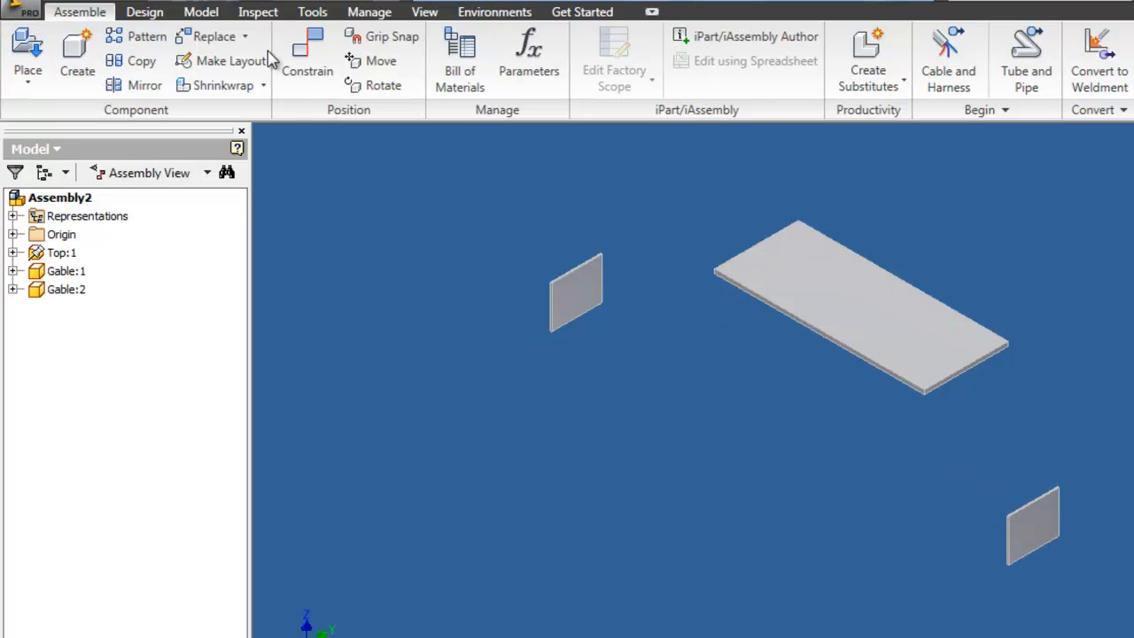
Step: Mate the underside of the Top to the upper end face of the first Gable
left_click(310, 60)
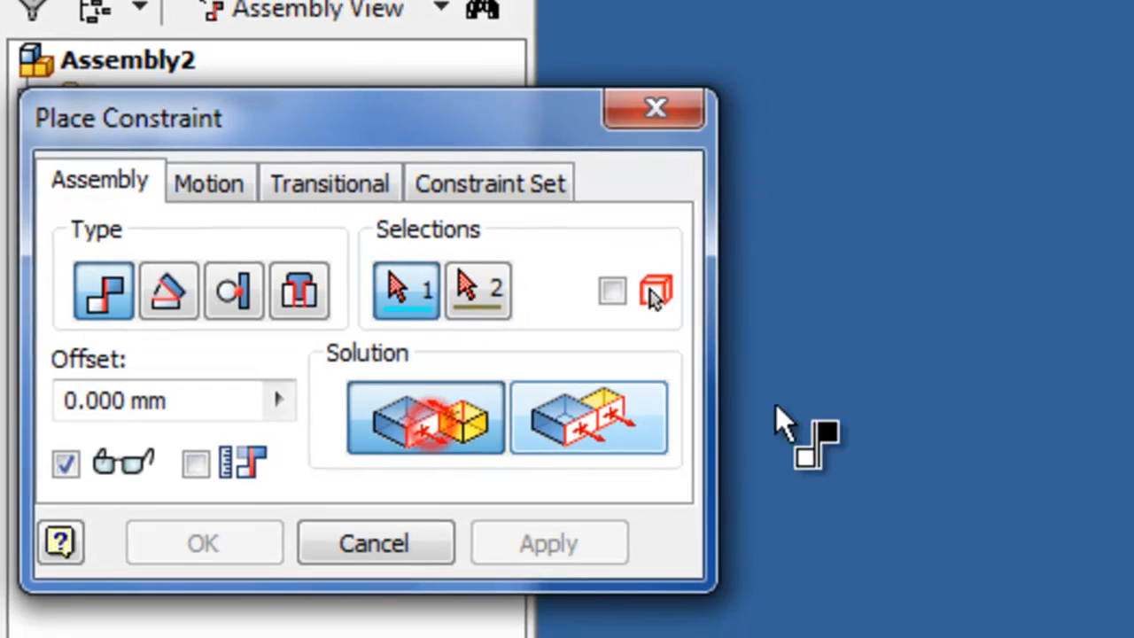
scroll(1019, 237, "up", 10)
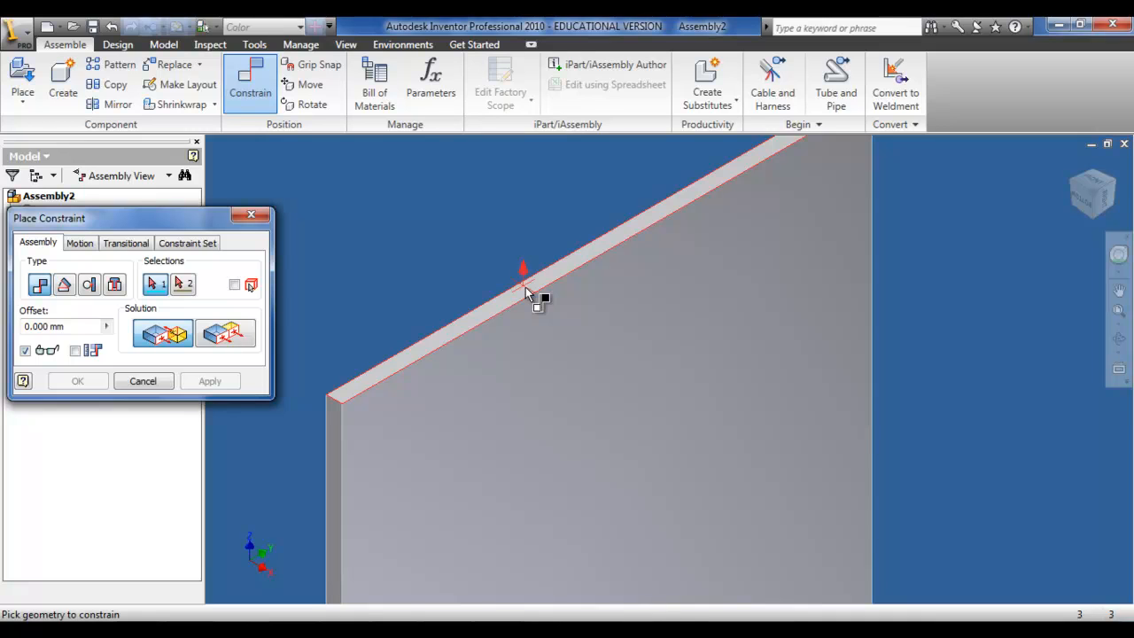
scroll(526, 287, "up", 5)
left_click(526, 287)
scroll(611, 337, "down", 10)
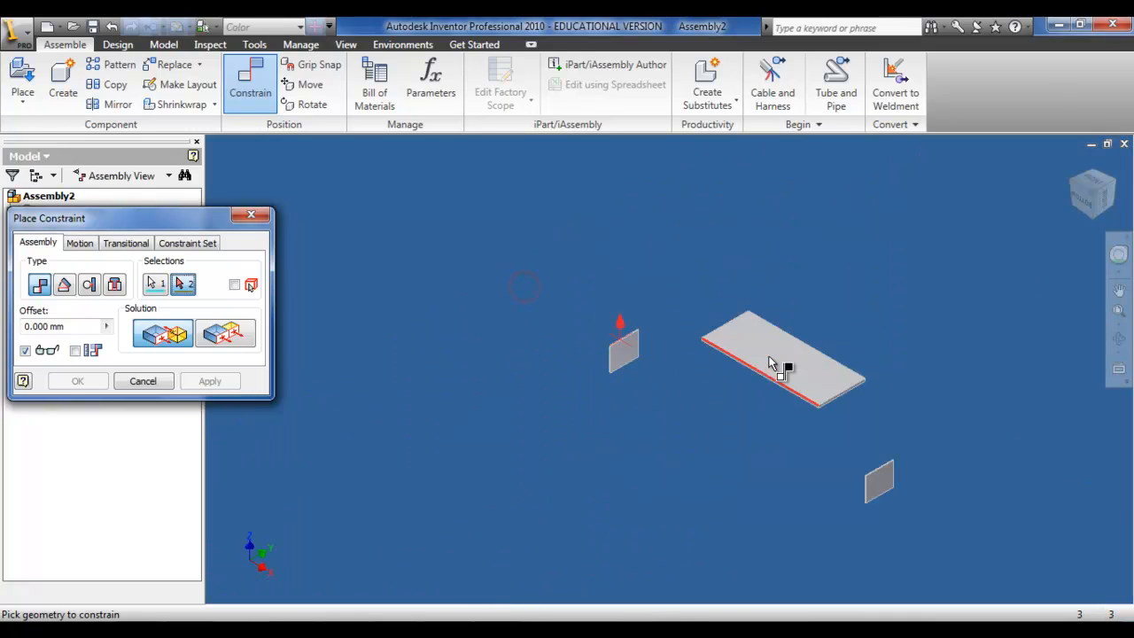
left_click(1092, 219)
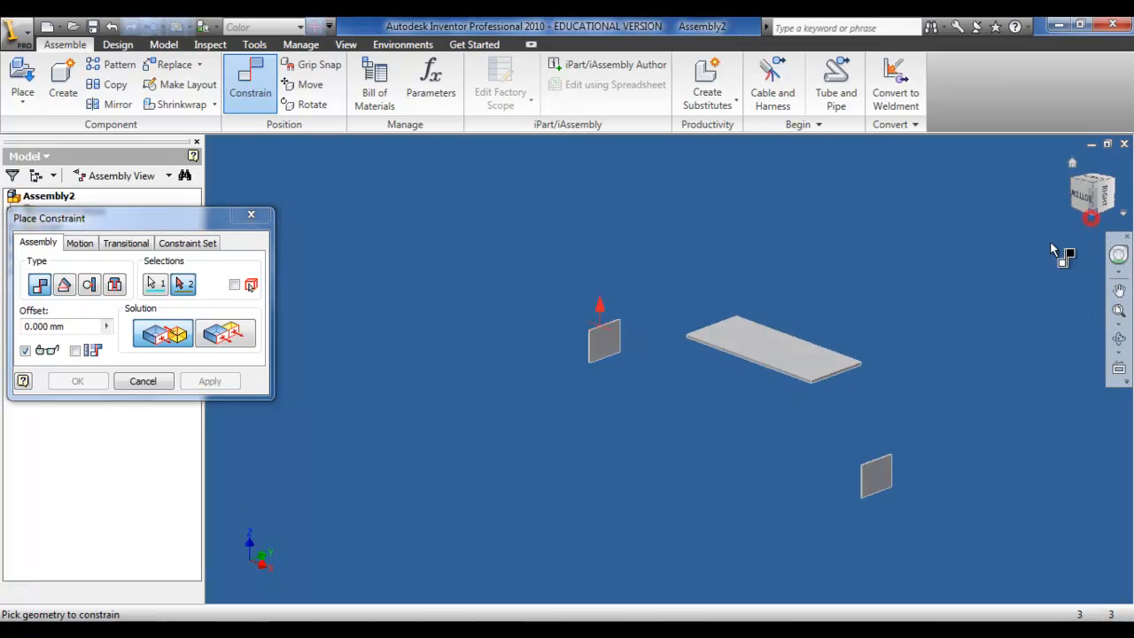
left_click(663, 374)
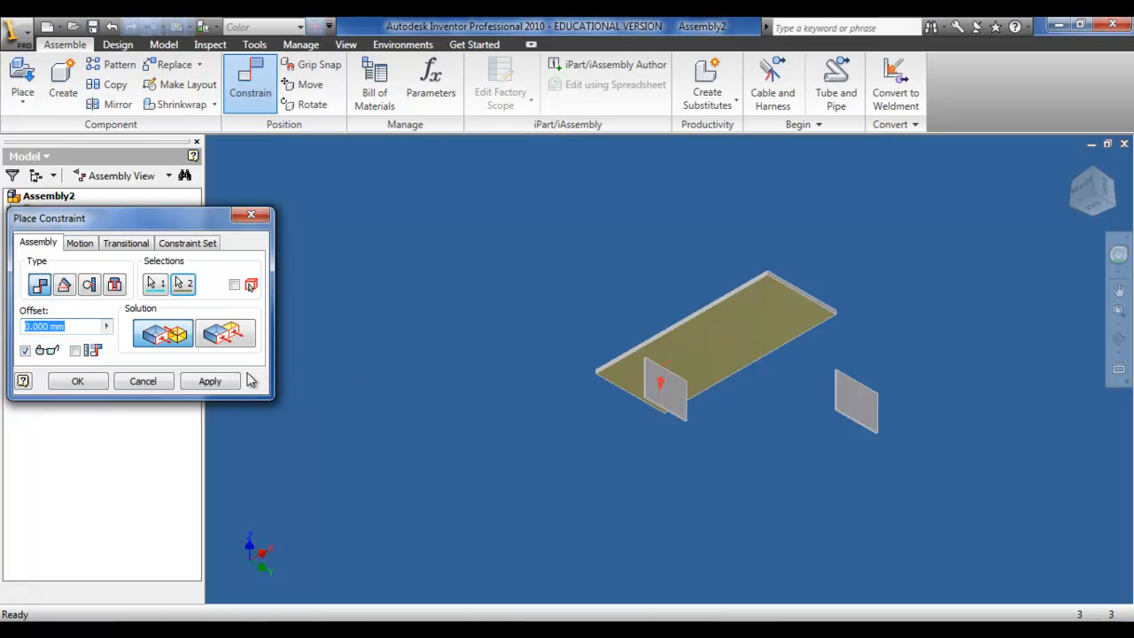
left_click(218, 382)
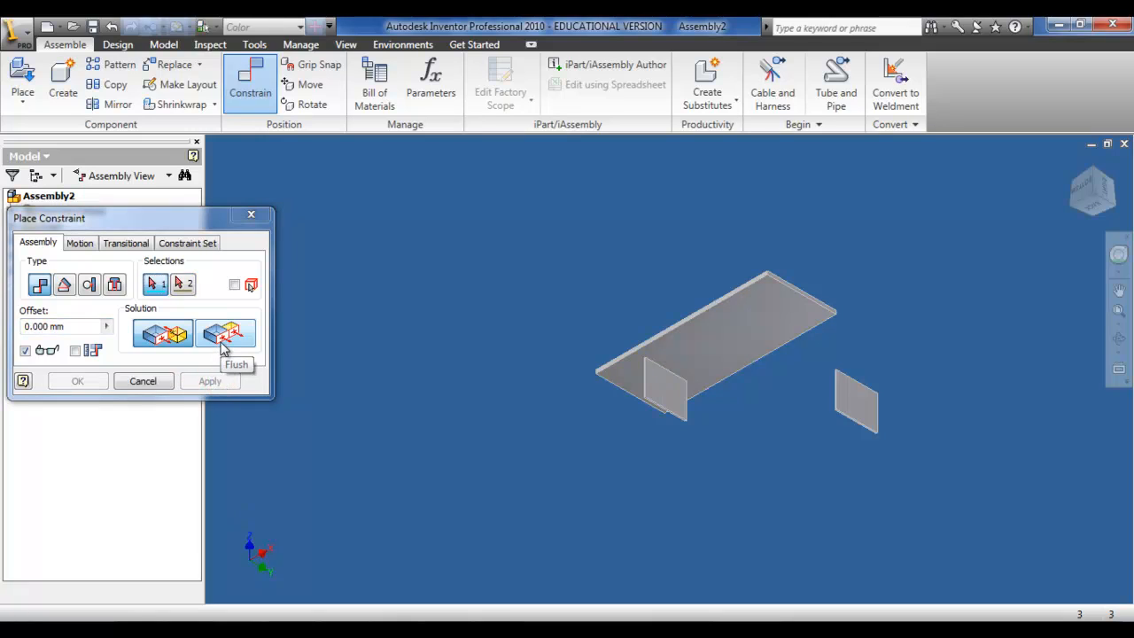
left_click(222, 345)
scroll(647, 403, "up", 6)
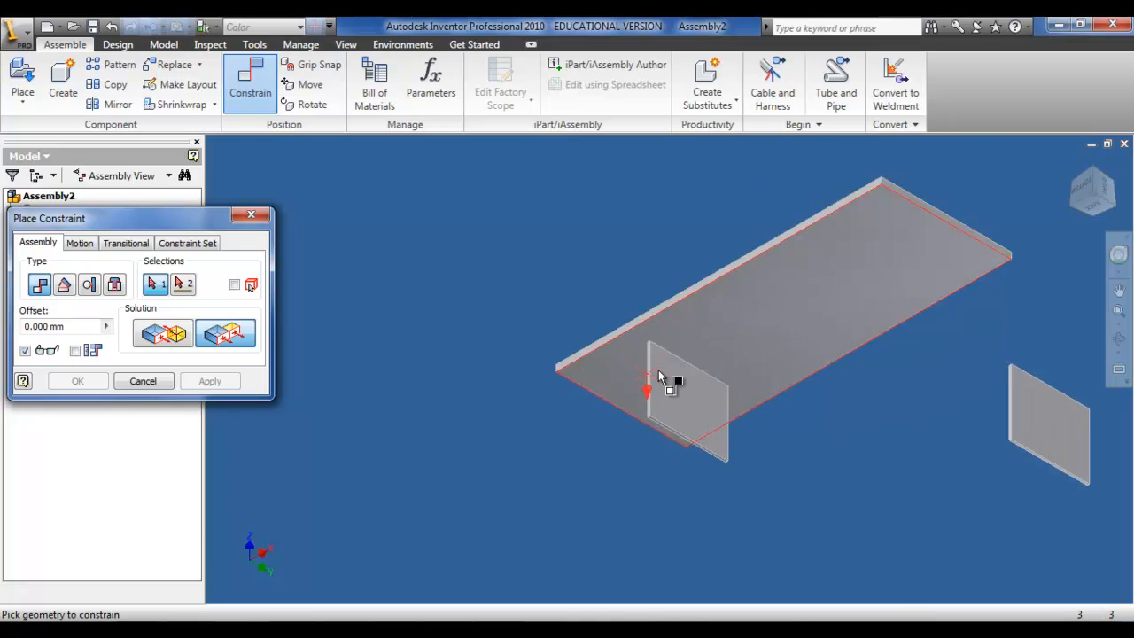
left_click(610, 285)
scroll(608, 285, "down", 6)
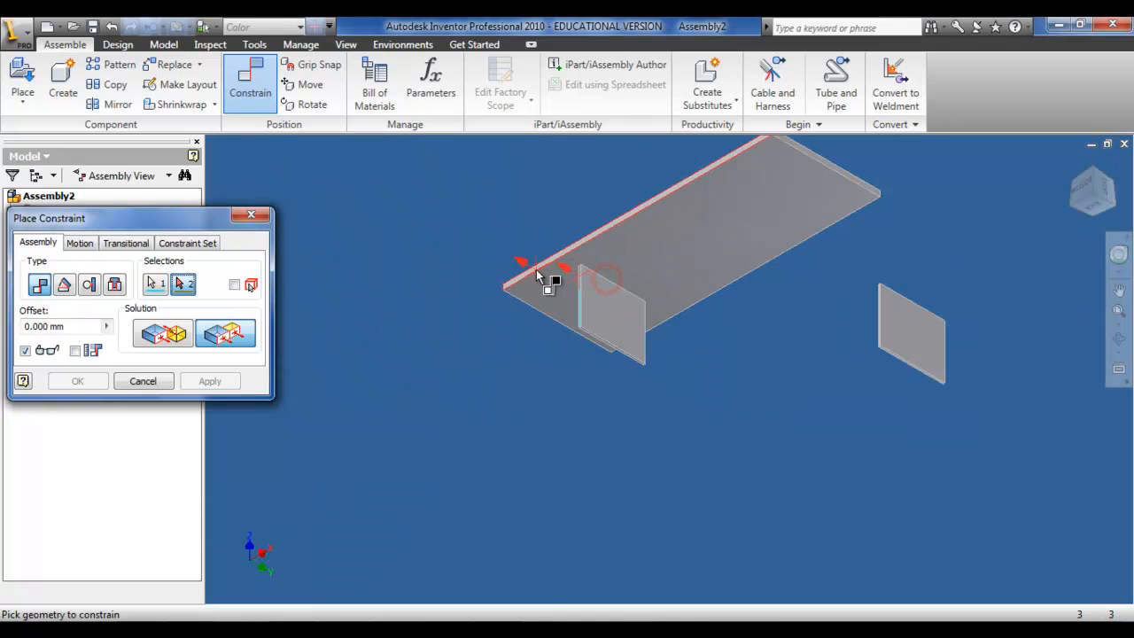
scroll(558, 264, "up", 6)
left_click(539, 240)
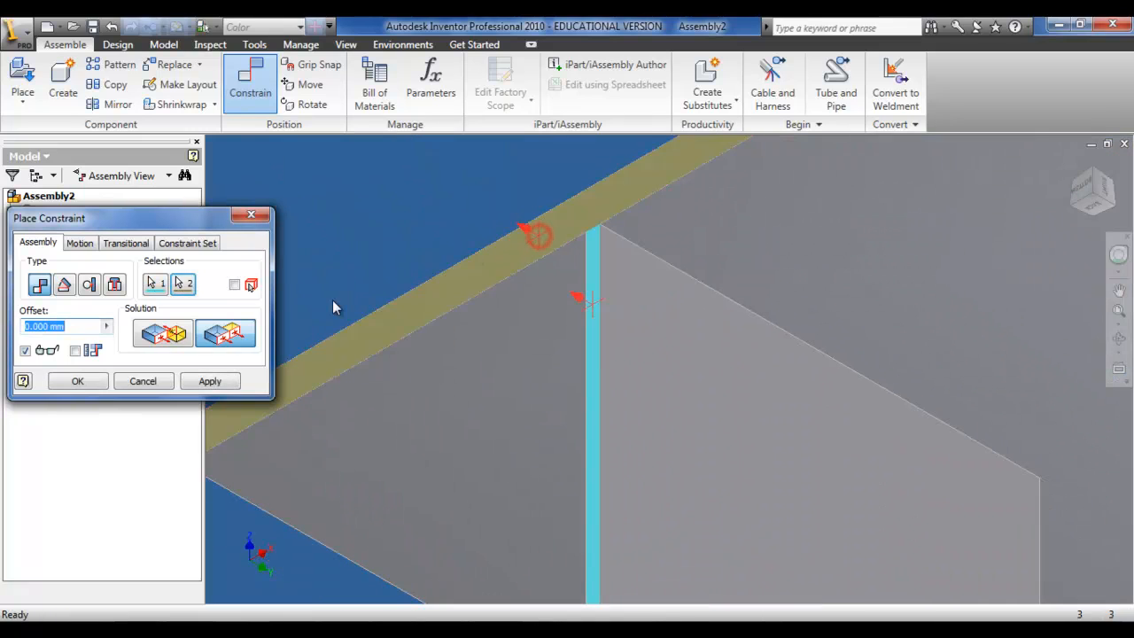
left_click(107, 326)
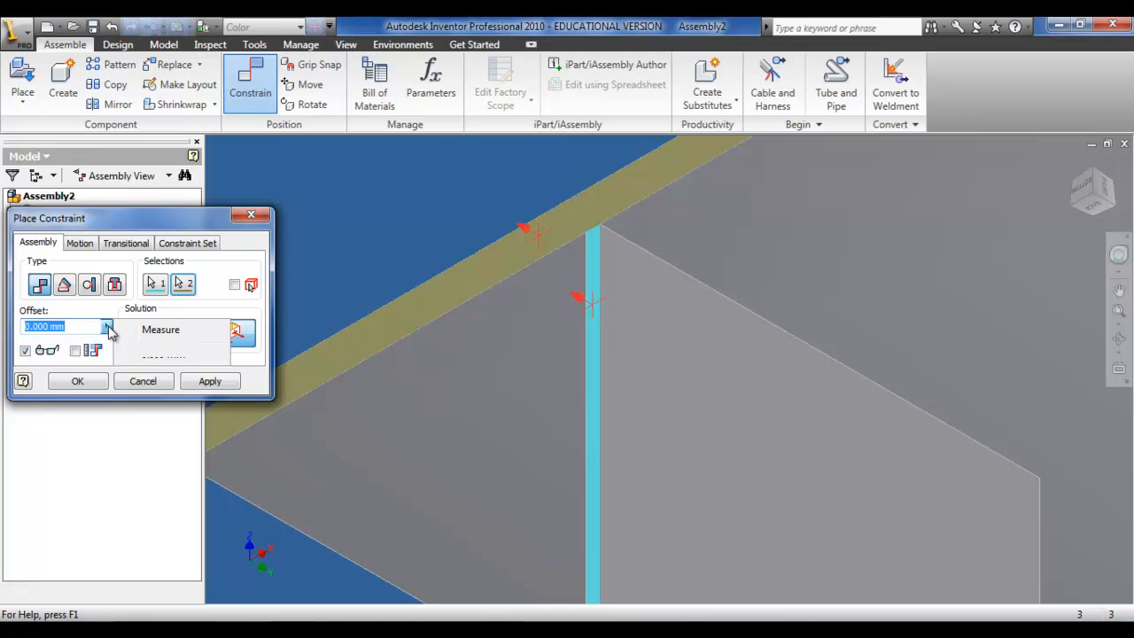
left_click(109, 329)
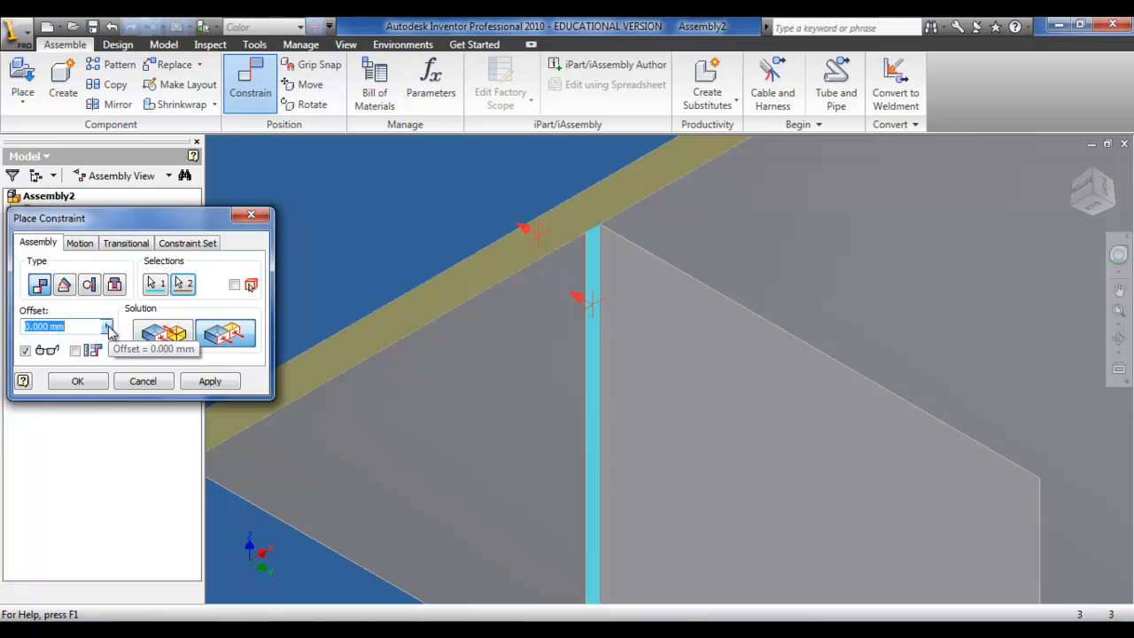
key("Return")
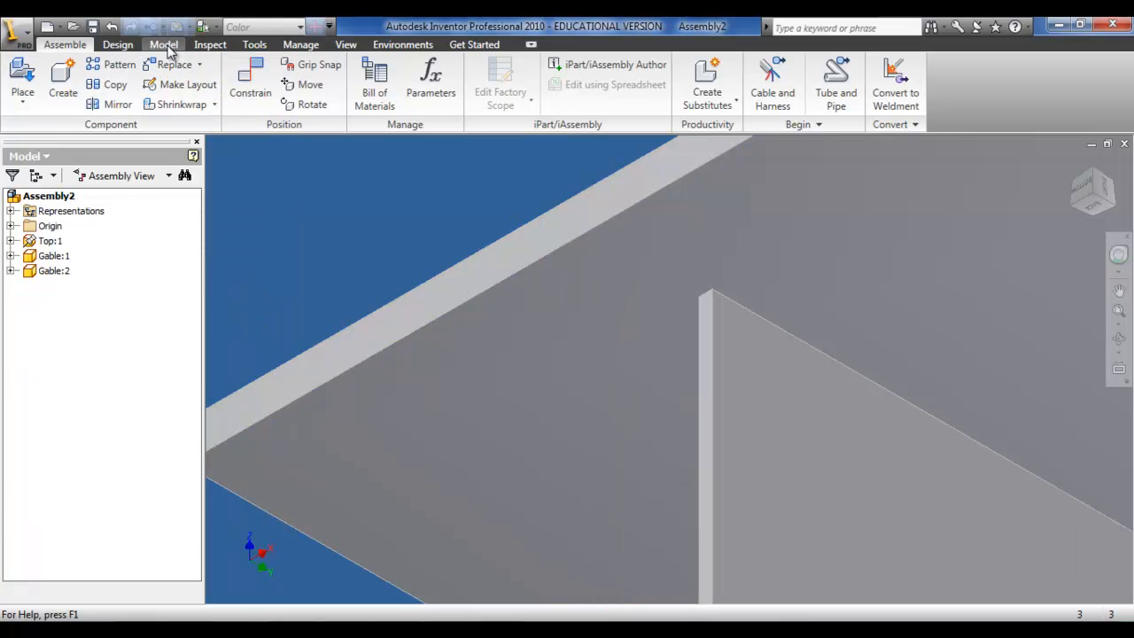
Step: Link the Excel parameter spreadsheet into the assembly's parameters, accepting the unsaved-file notice
left_click(306, 48)
left_click(186, 78)
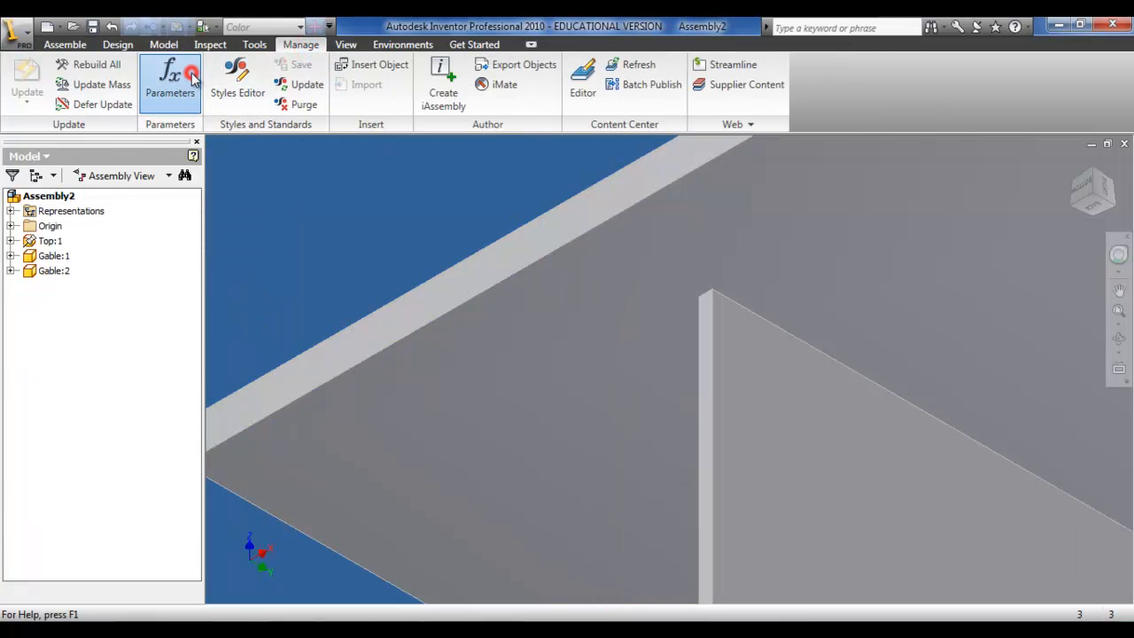
left_click(382, 481)
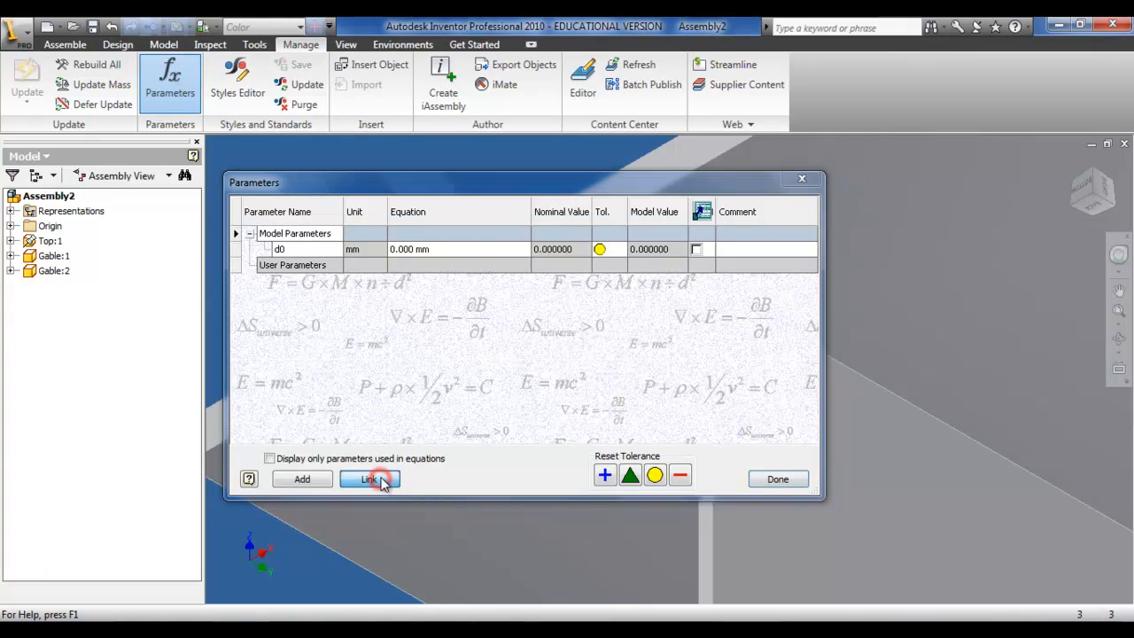
left_click(391, 286)
double_click(391, 286)
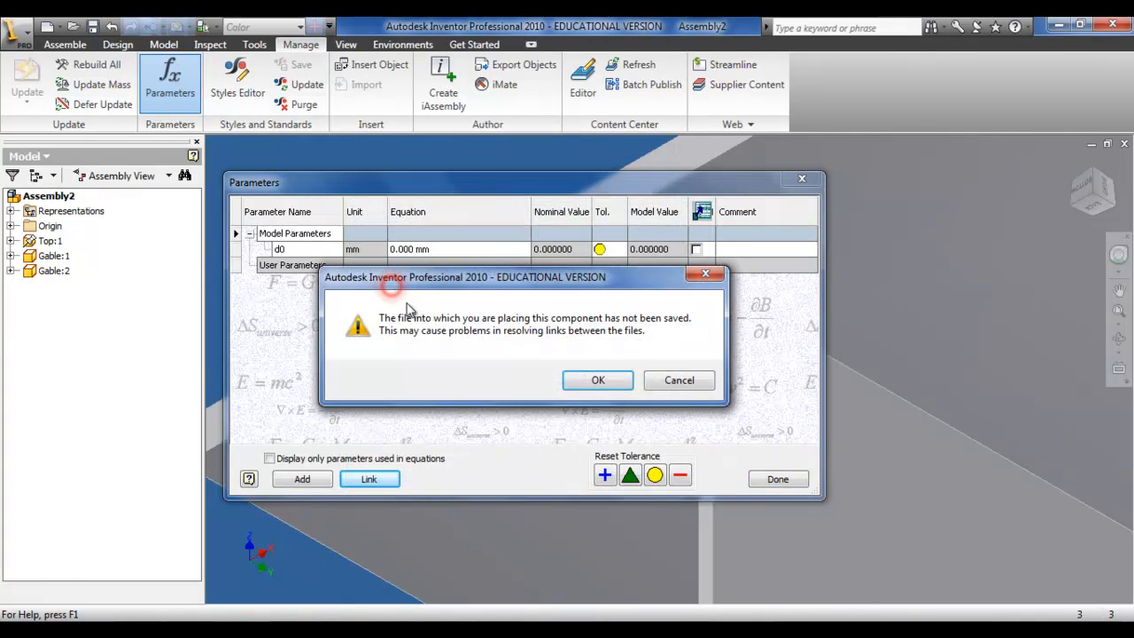
left_click(591, 381)
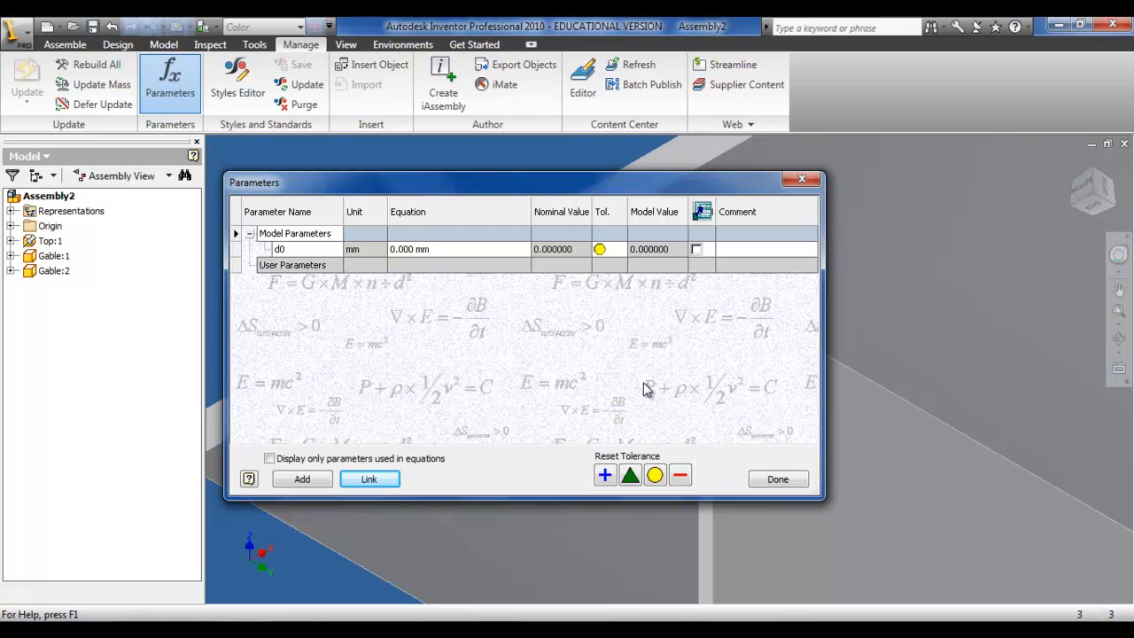
left_click(776, 479)
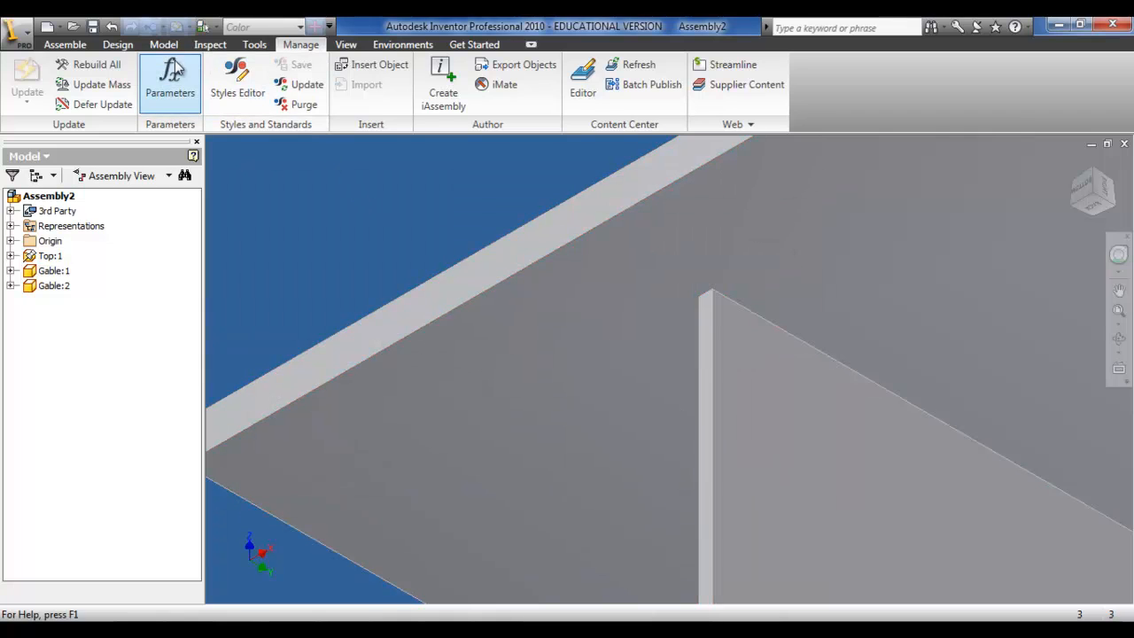
Step: Flush the Top's end face with the first Gable's outer face, using offset -Gable_Front_Back_Step_In
left_click(78, 50)
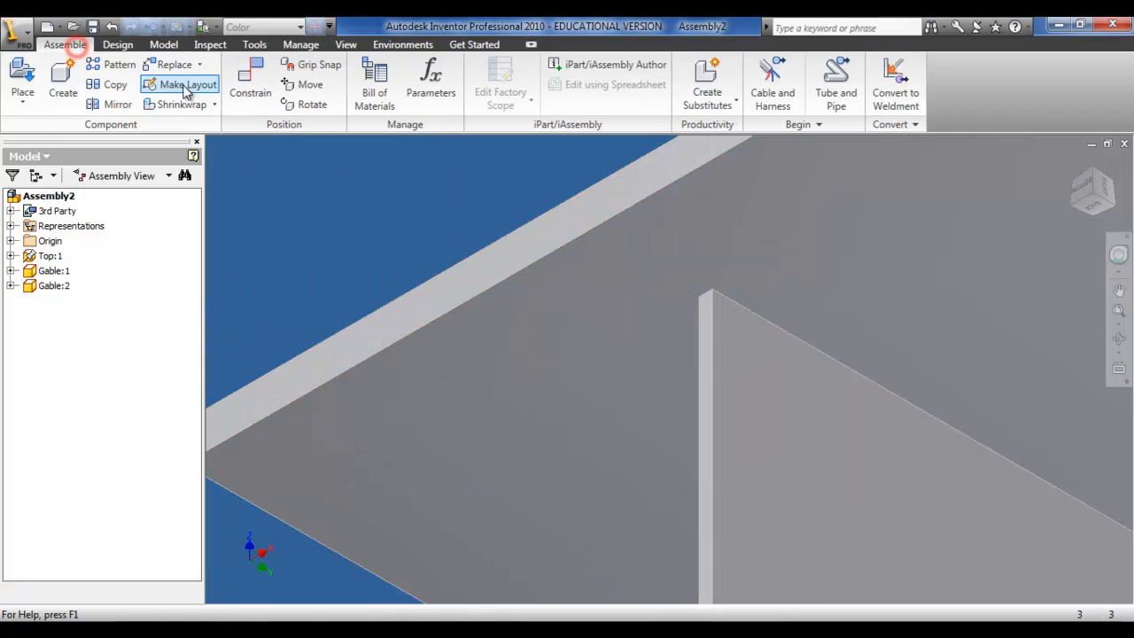
left_click(251, 85)
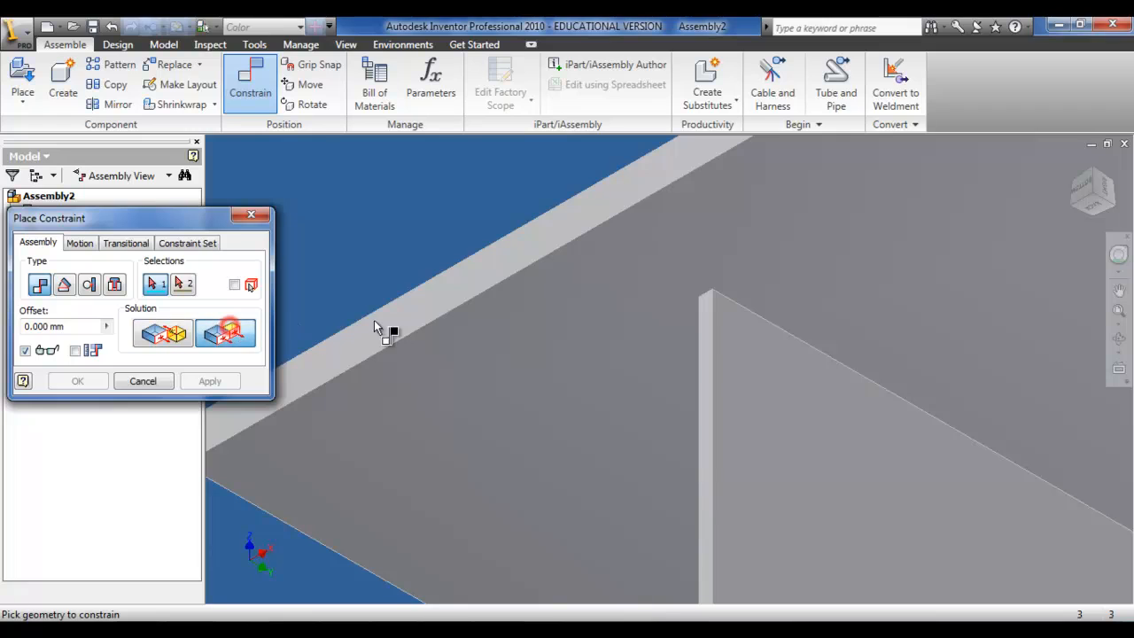
left_click(418, 306)
left_click(707, 363)
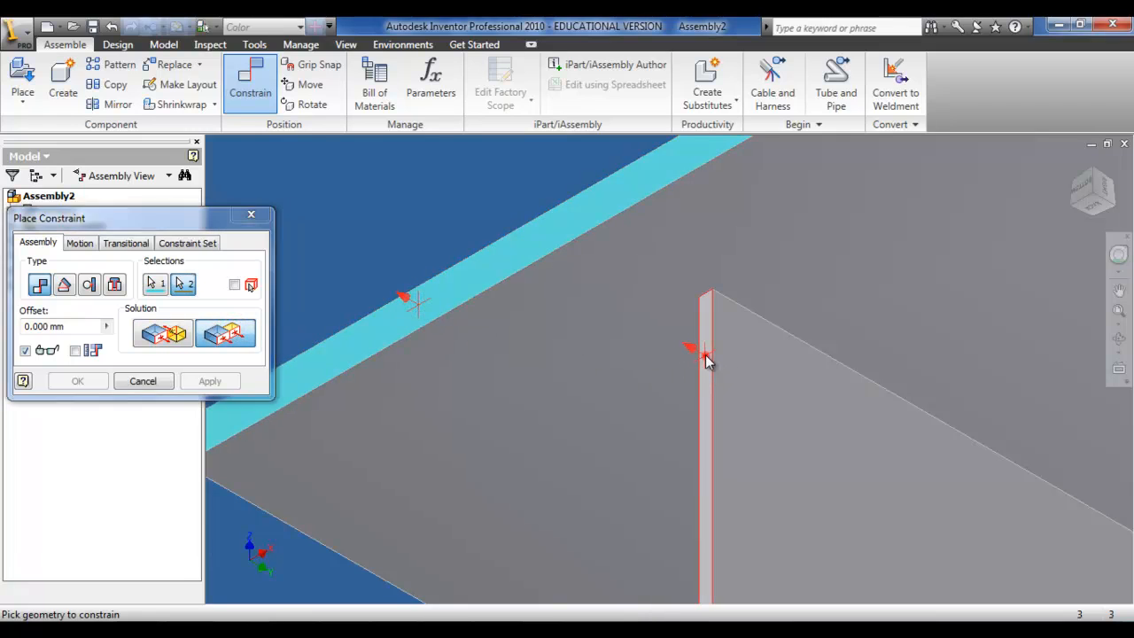
left_click(106, 326)
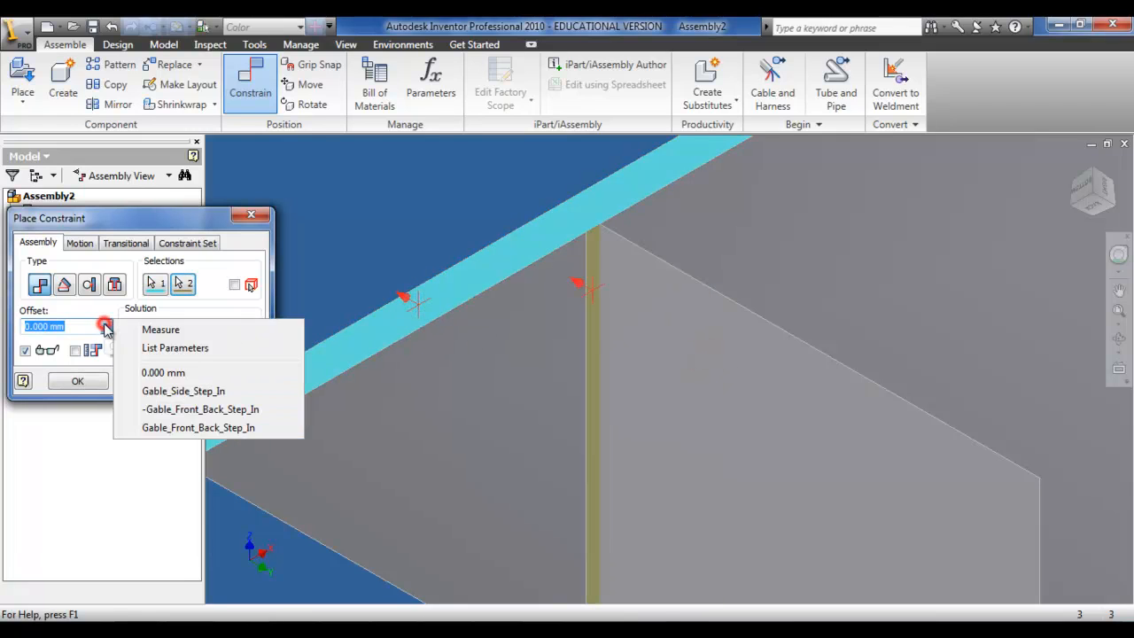
left_click(151, 350)
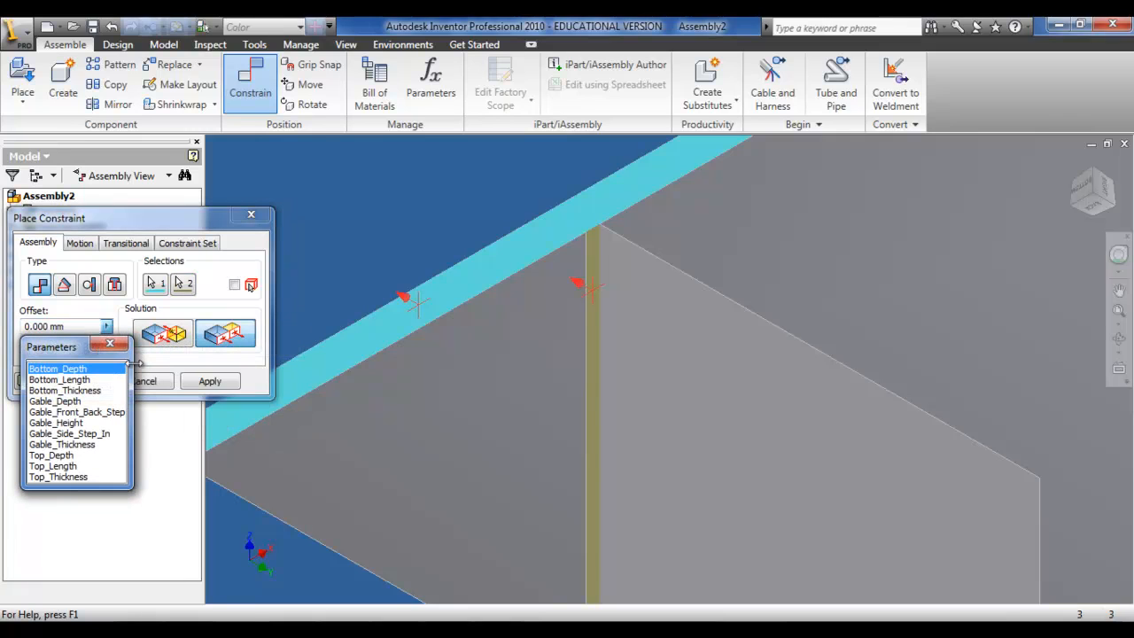
left_click(98, 413)
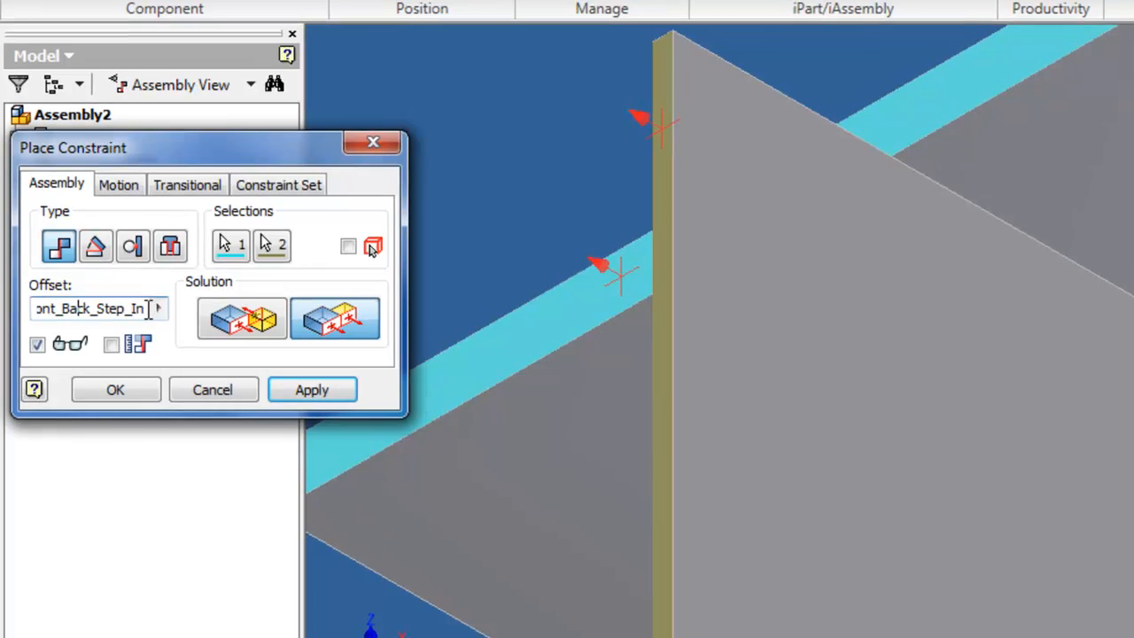
key("Left")
key("Left")
key("Left")
key("Left")
key("Left")
key("Left")
key("Left")
key("Left")
key("Left")
key("Left")
key("Left")
key("Left")
key("Left")
key("Left")
key("Left")
key("Left")
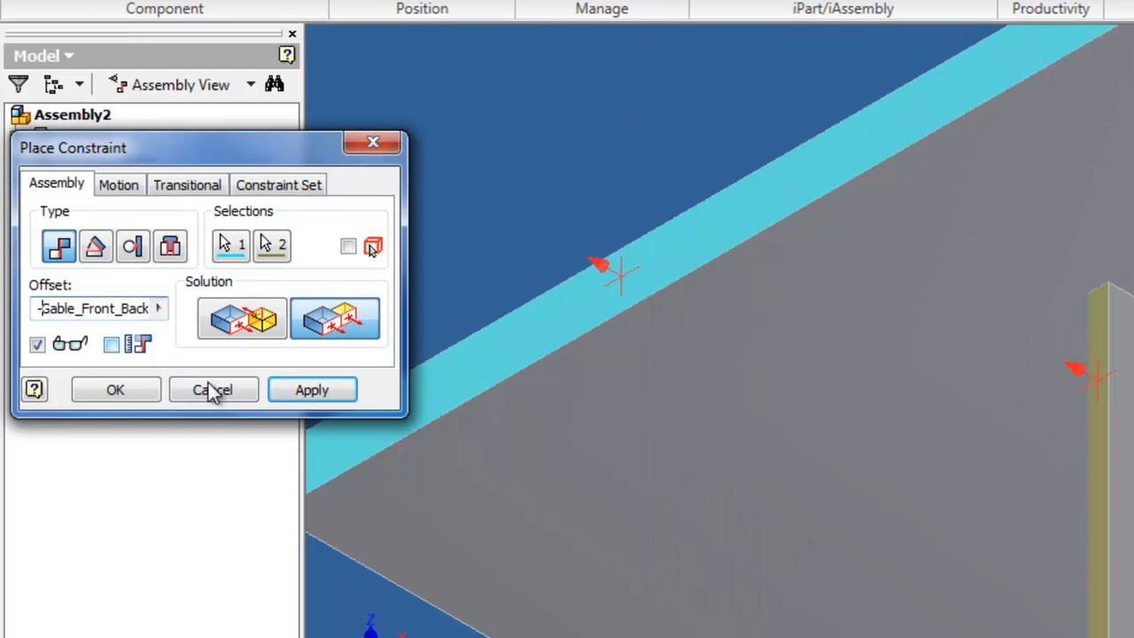
left_click(297, 390)
left_click(213, 389)
Step: Drag the first Gable along the Top to test its remaining free direction, then return to the home view
scroll(638, 491, "up", 5)
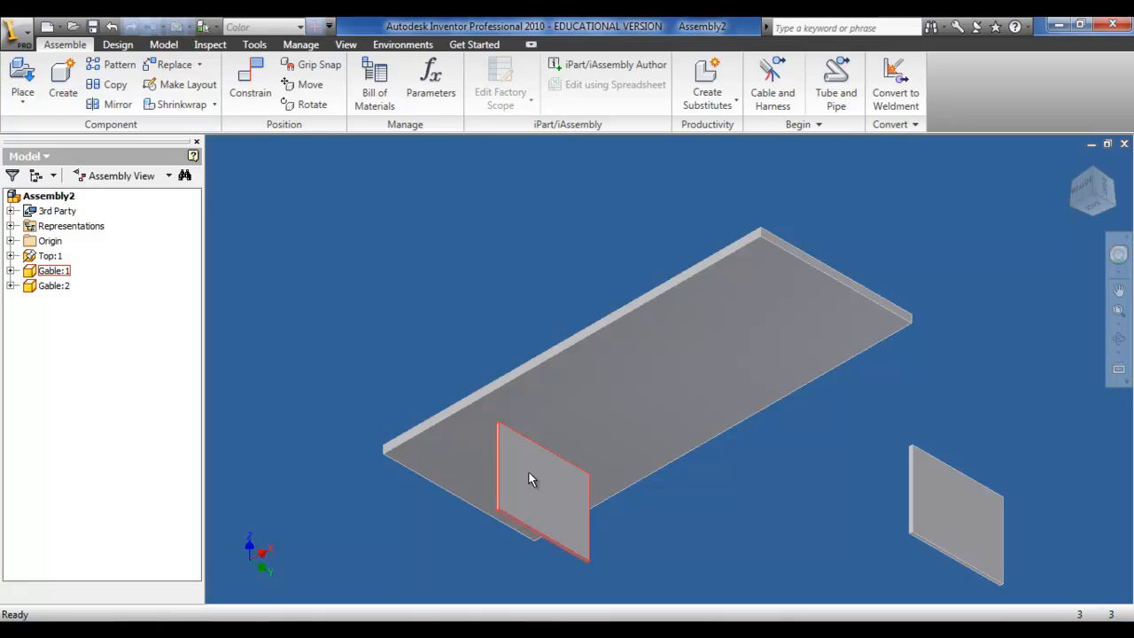
left_click_drag(529, 478, 472, 471)
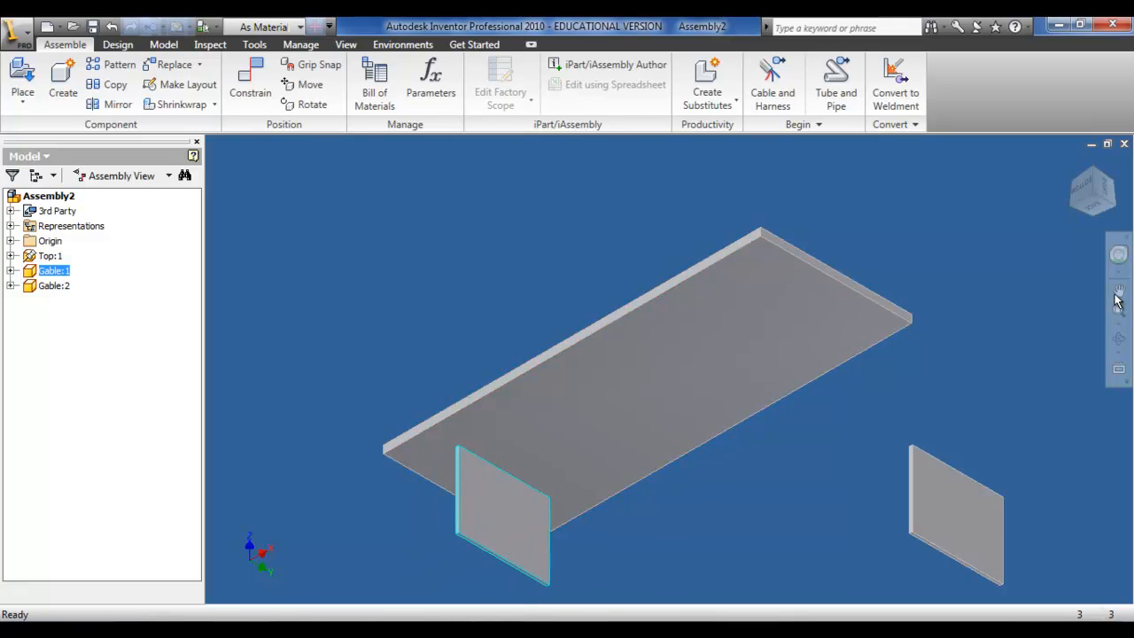
left_click(1071, 163)
left_click(1070, 182)
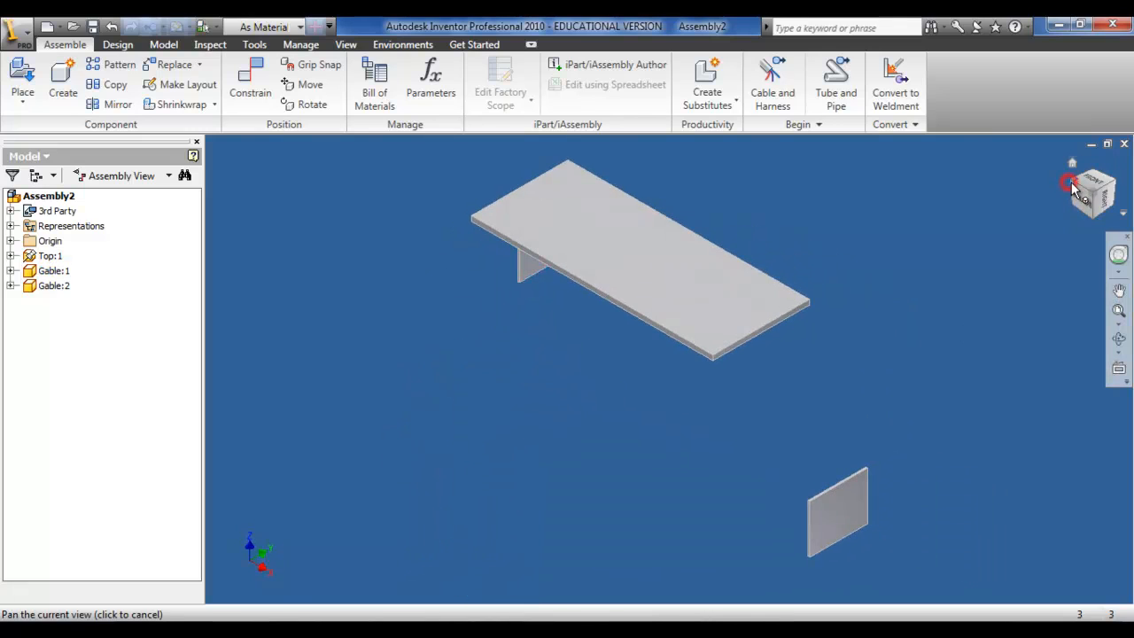
Step: Flush the first Gable's side face with the Top's side face, using the Gable_Side_Step_In parameter as offset
left_click(235, 96)
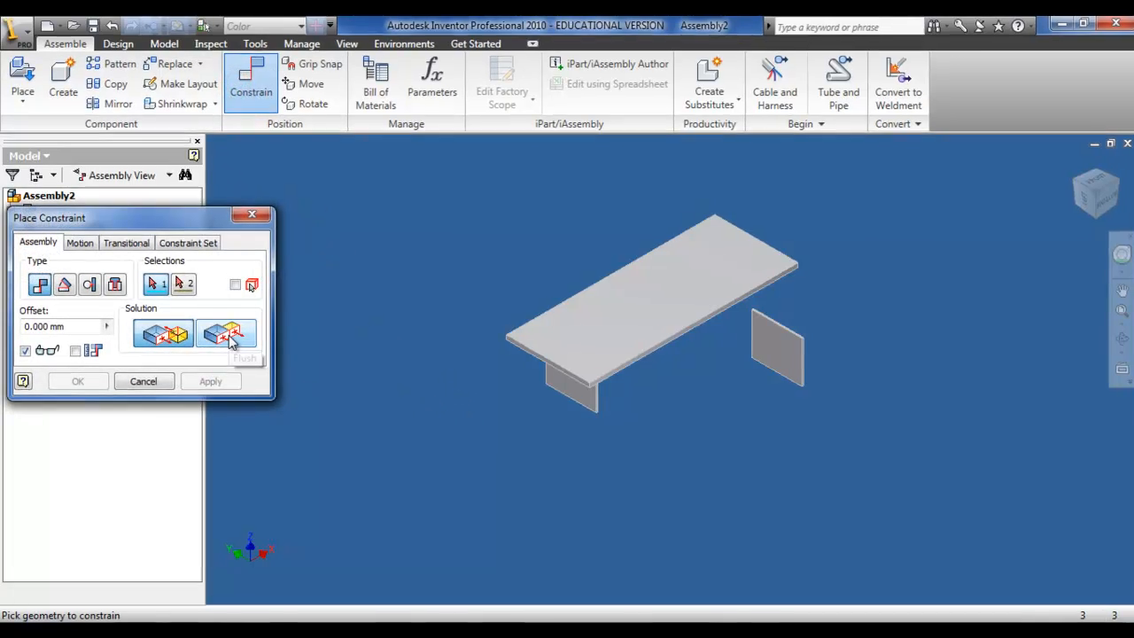
left_click(229, 335)
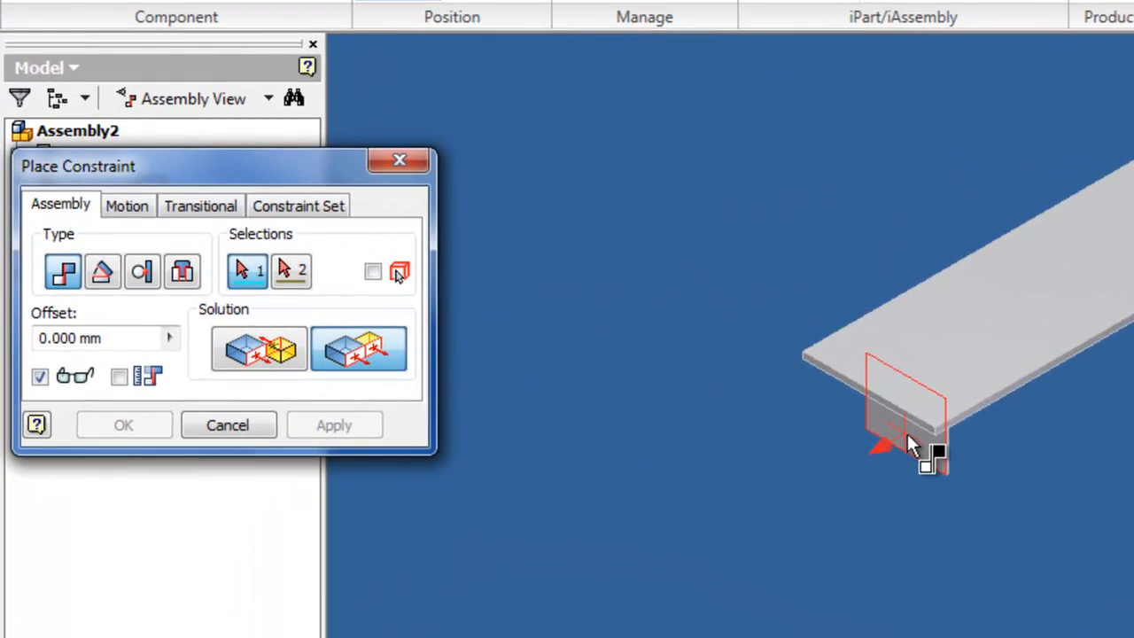
left_click(906, 430)
scroll(904, 422, "up", 5)
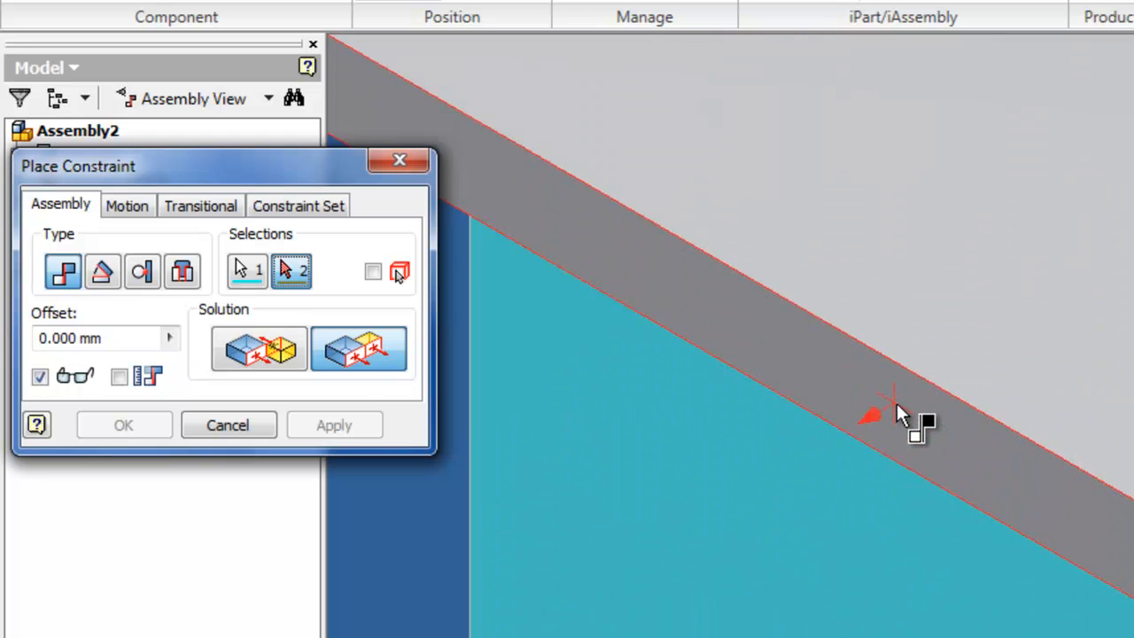
left_click(899, 417)
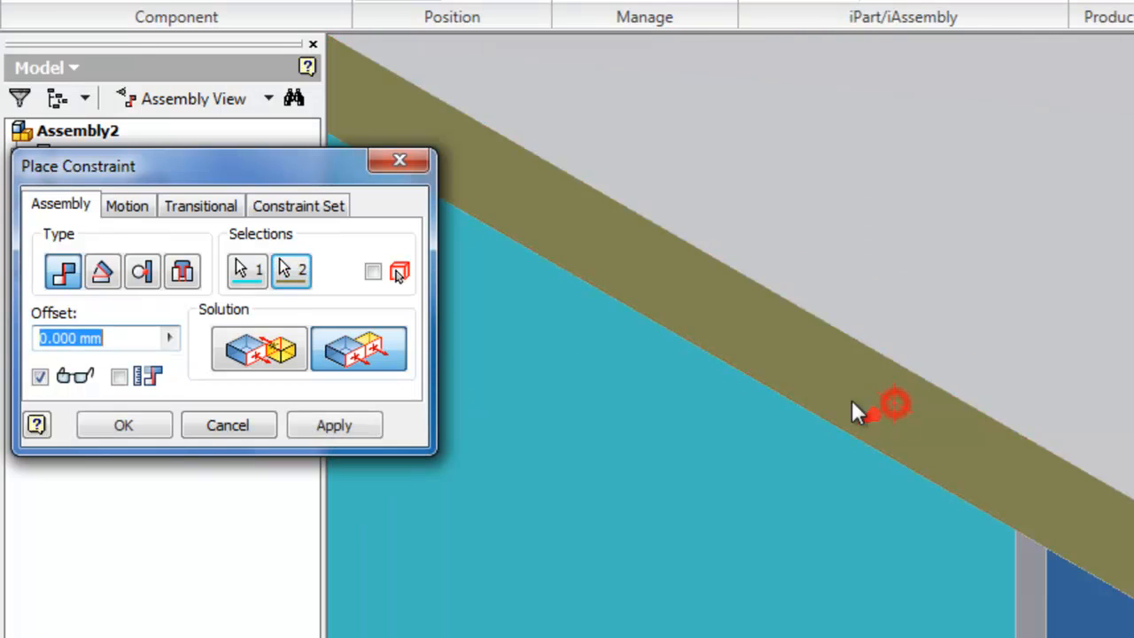
left_click(171, 338)
left_click(236, 376)
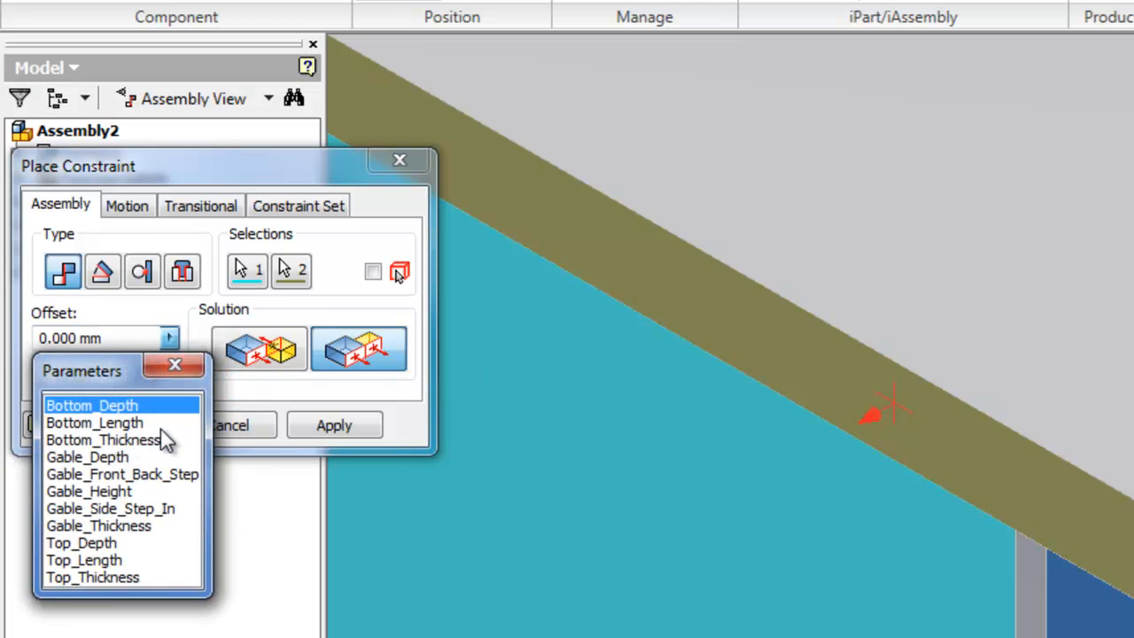
left_click(147, 511)
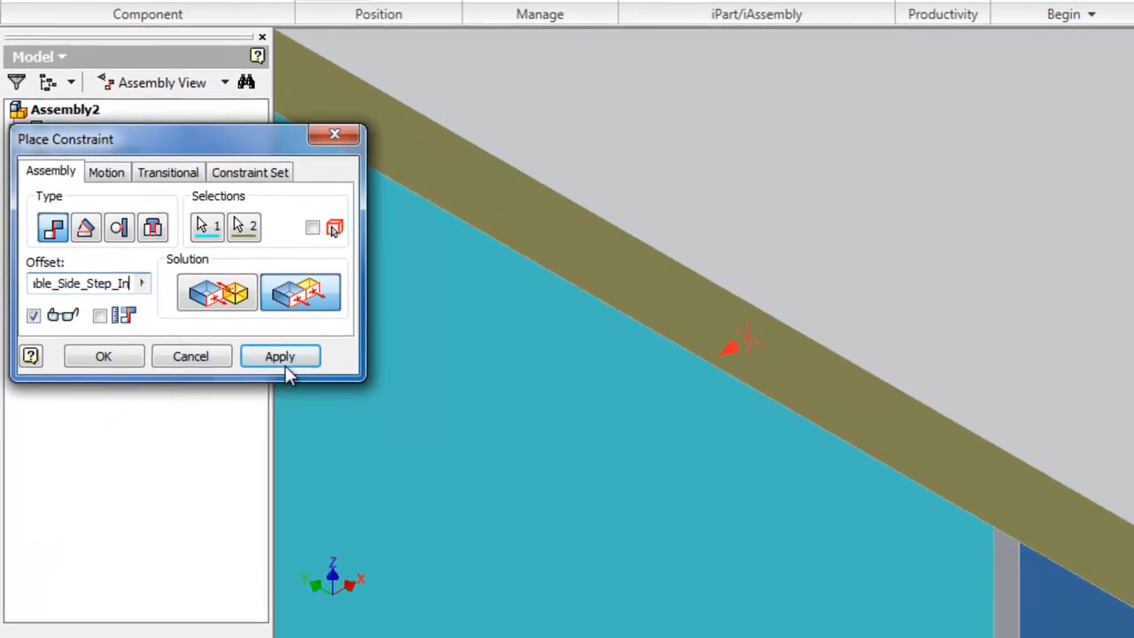
scroll(571, 427, "down", 5)
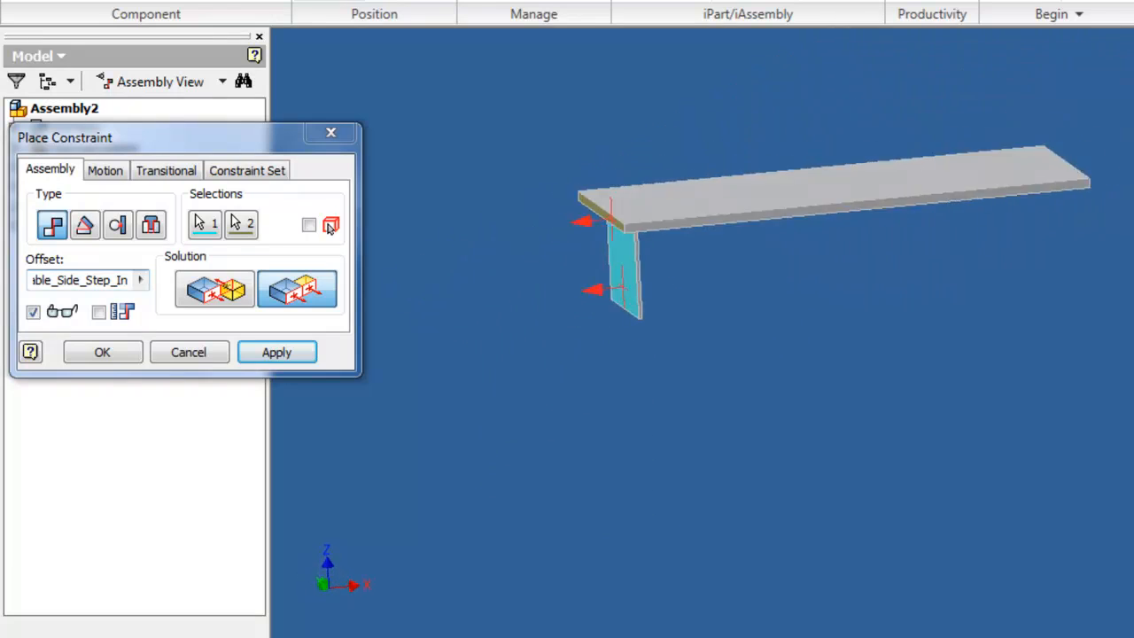
left_click(257, 352)
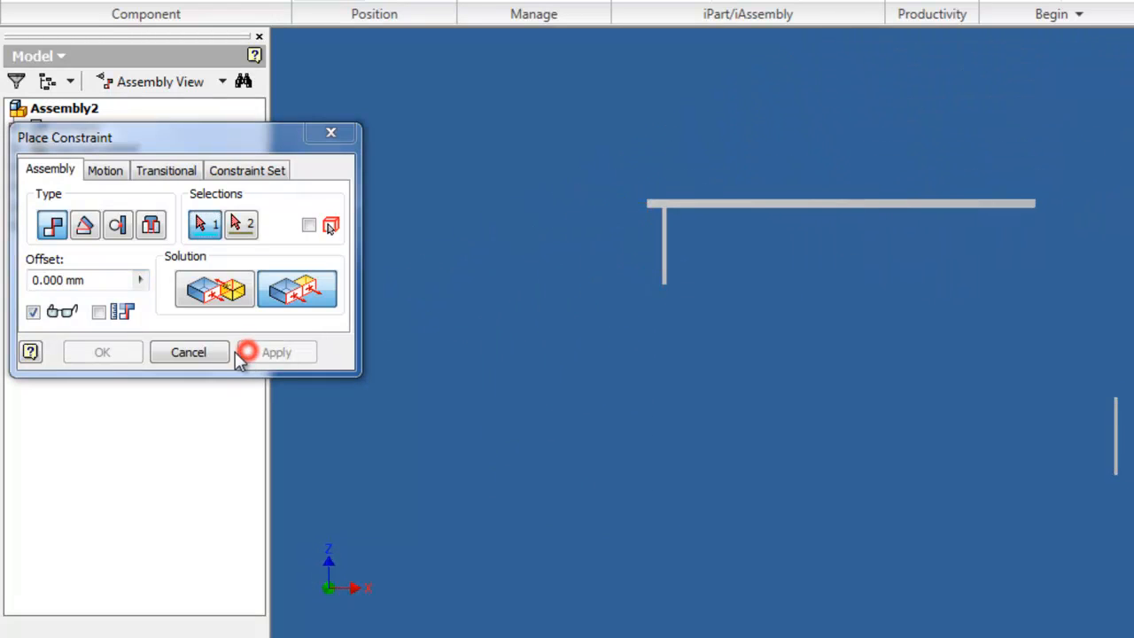
Step: Mate the second Gable's top face to the underside of the Top with zero offset
left_click(205, 353)
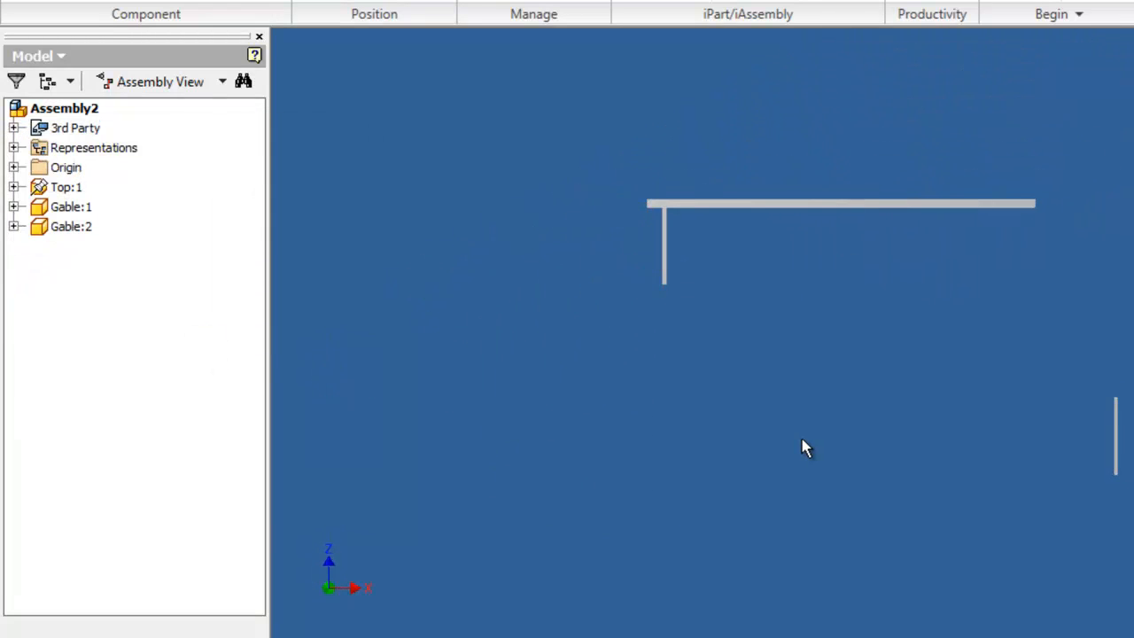
key("F6")
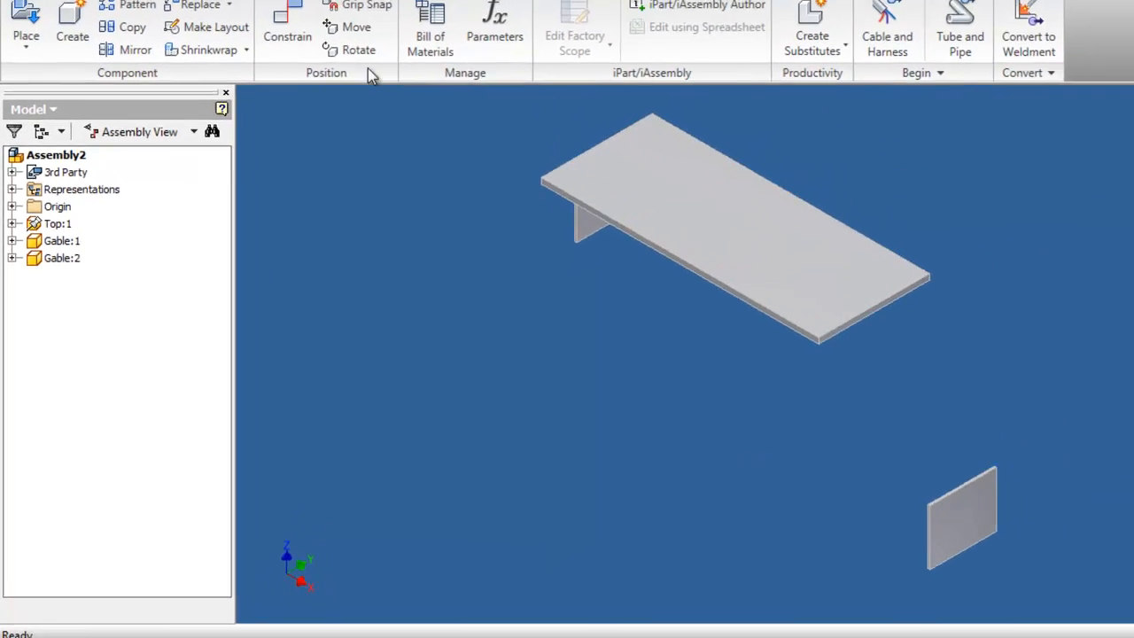
left_click(287, 27)
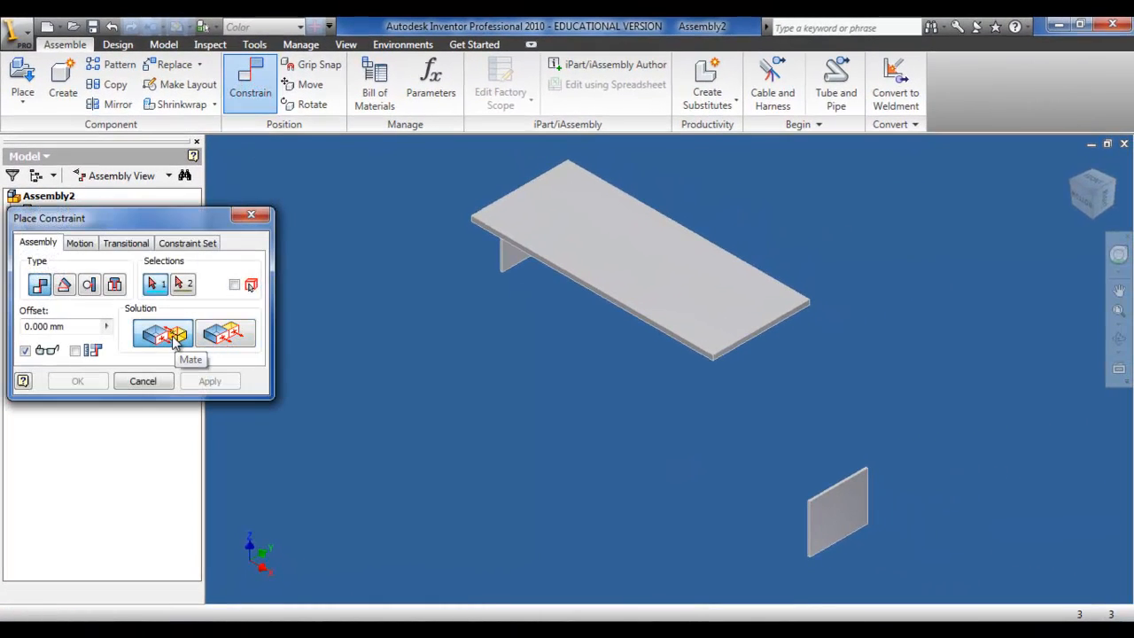
scroll(824, 474, "down", 5)
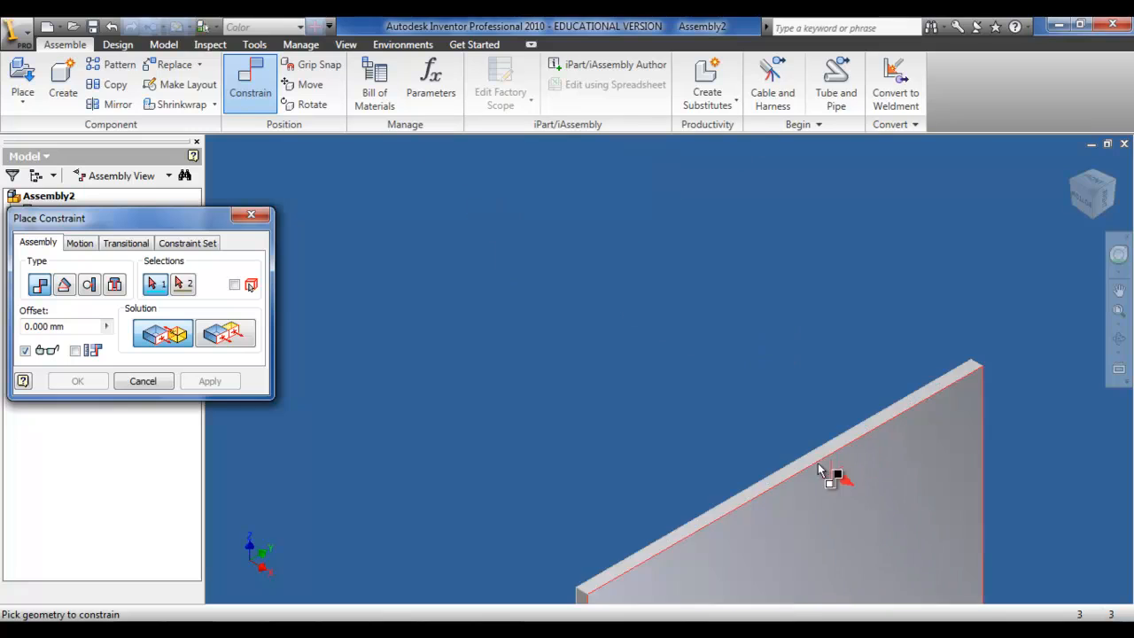
scroll(818, 467, "down", 3)
left_click(795, 454)
scroll(806, 456, "up", 8)
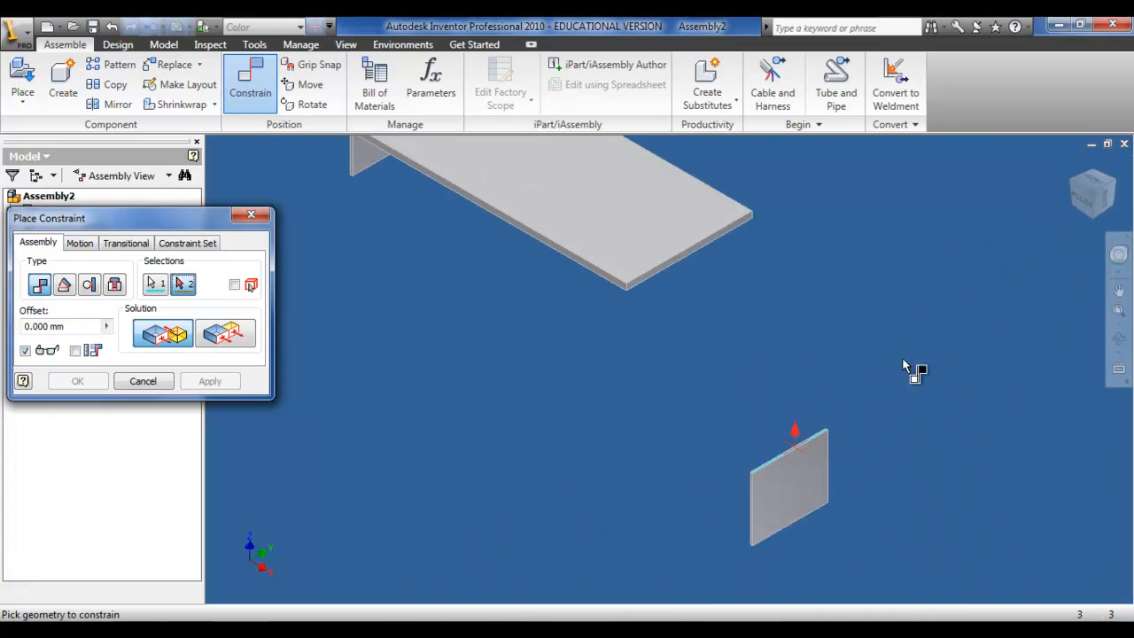
left_click(1094, 218)
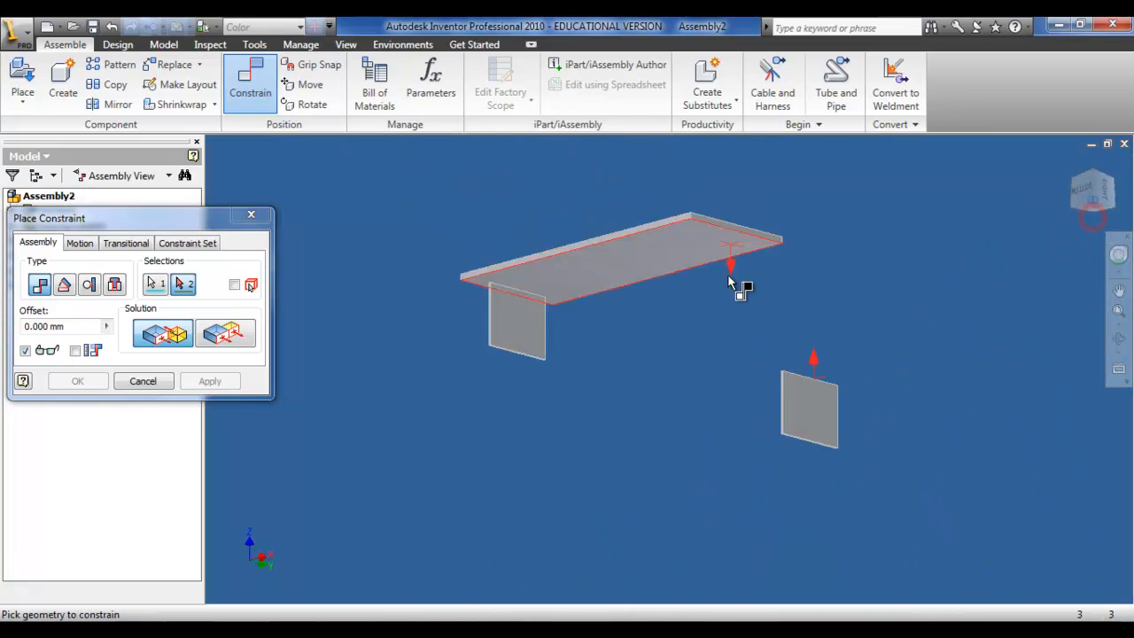
left_click(697, 267)
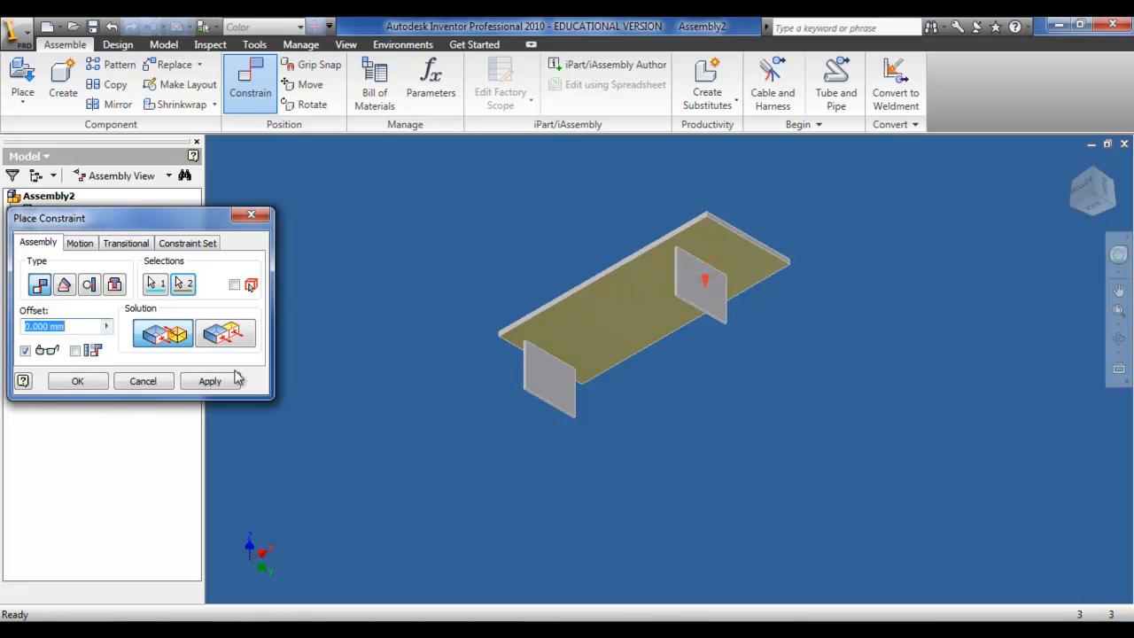
left_click(228, 380)
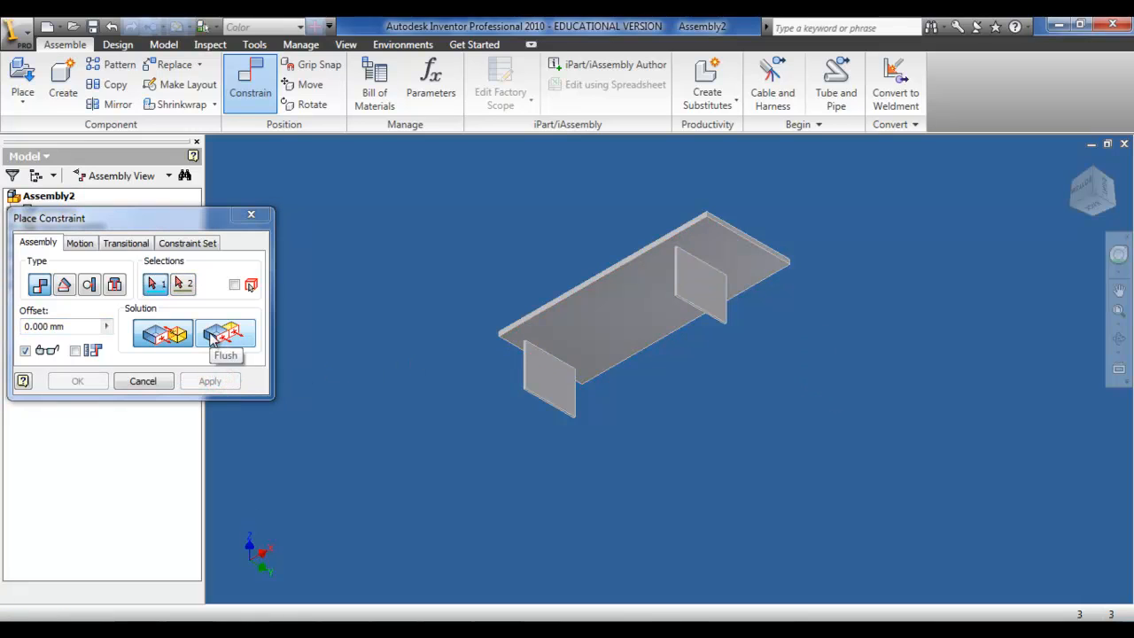
Step: Flush the second Gable's end face with the Top's end face, using the Gable_Front_Back_Step_In parameter as offset
left_click(213, 340)
scroll(682, 264, "up", 5)
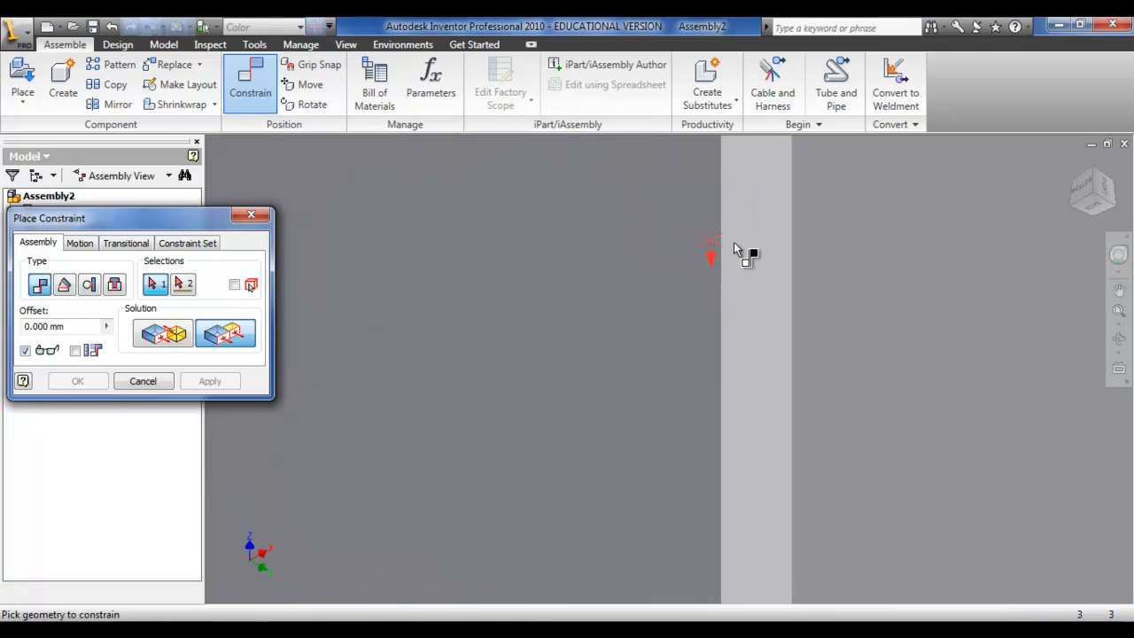
left_click(741, 249)
scroll(571, 254, "down", 3)
scroll(512, 217, "up", 3)
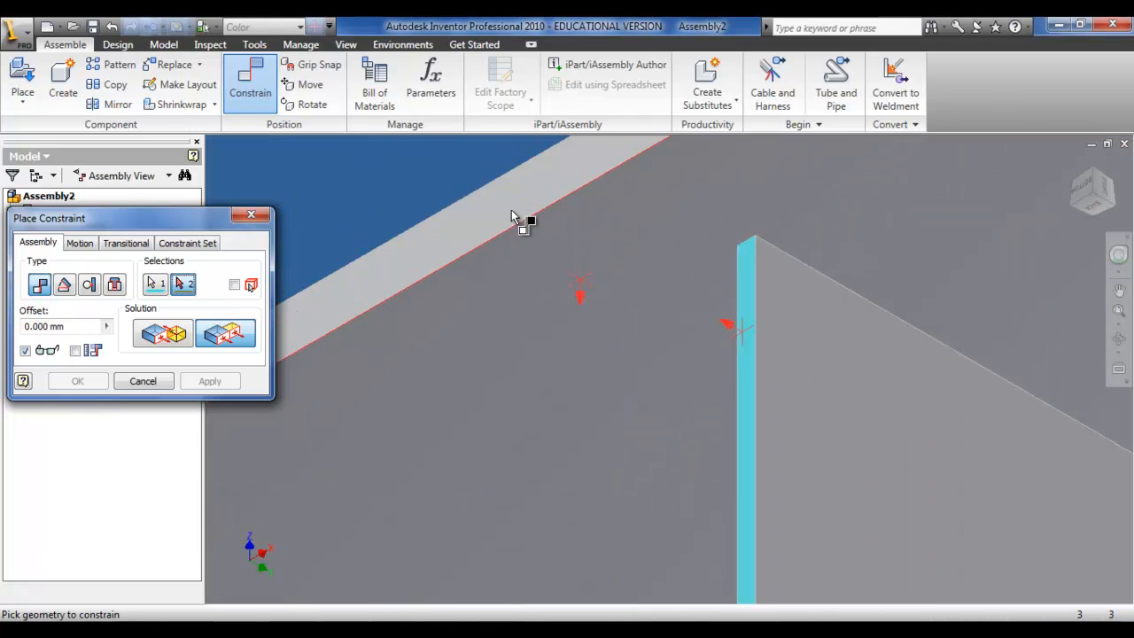
left_click(518, 216)
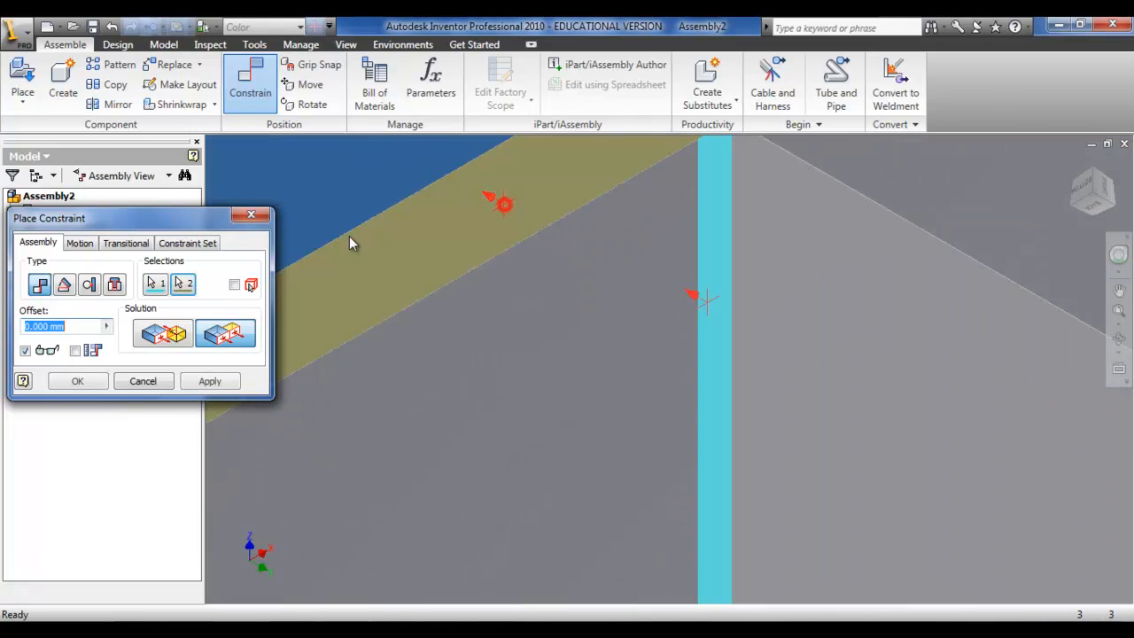
left_click(107, 326)
left_click(158, 345)
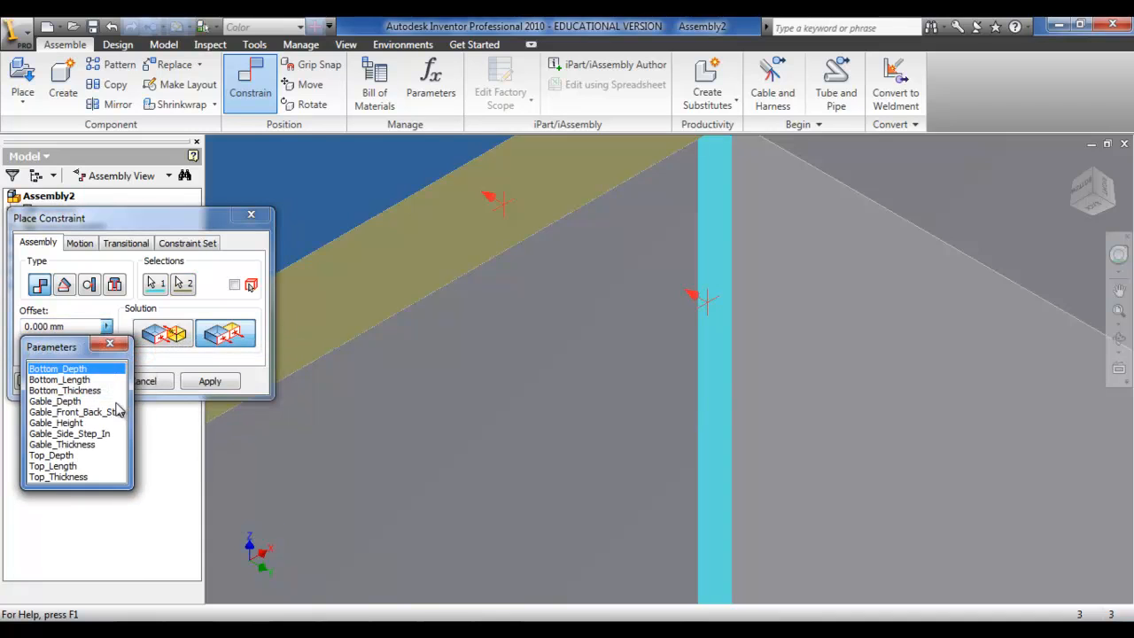
left_click(103, 412)
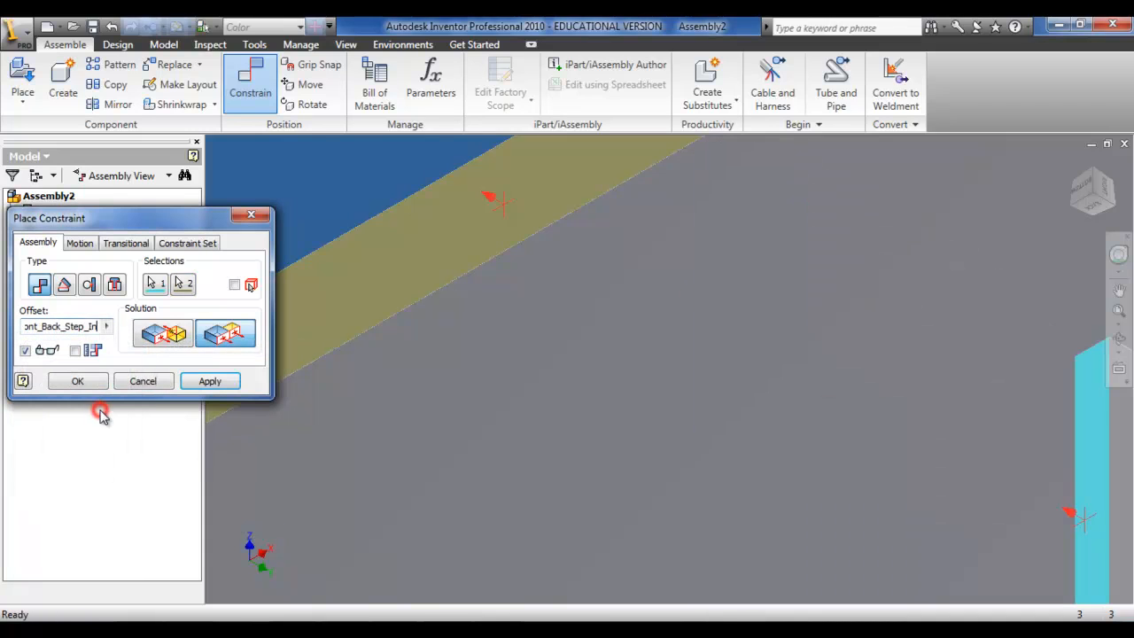
left_click(195, 382)
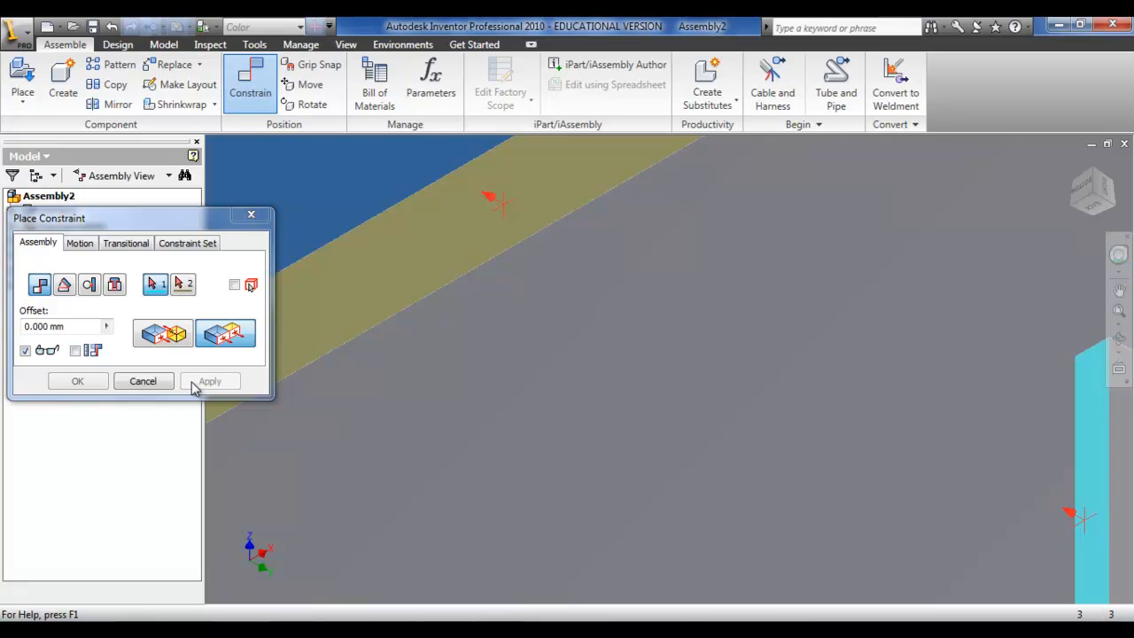
left_click(160, 380)
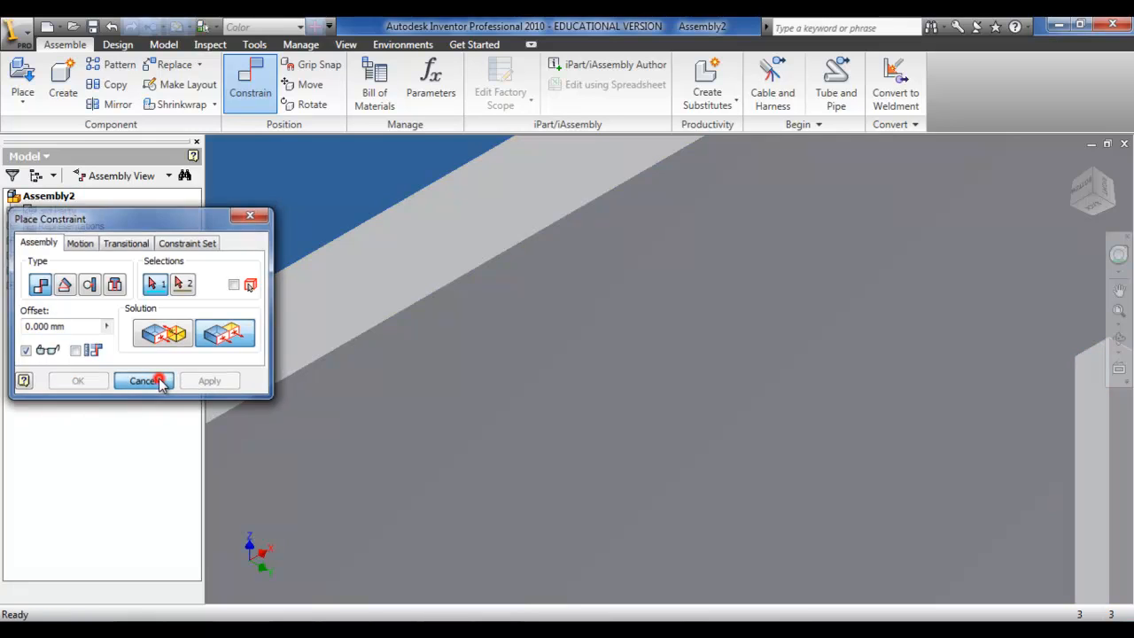
Step: Flush the second Gable's side face with the Top's side face, using the Gable_Side_Step_In parameter as offset
scroll(399, 447, "up", 5)
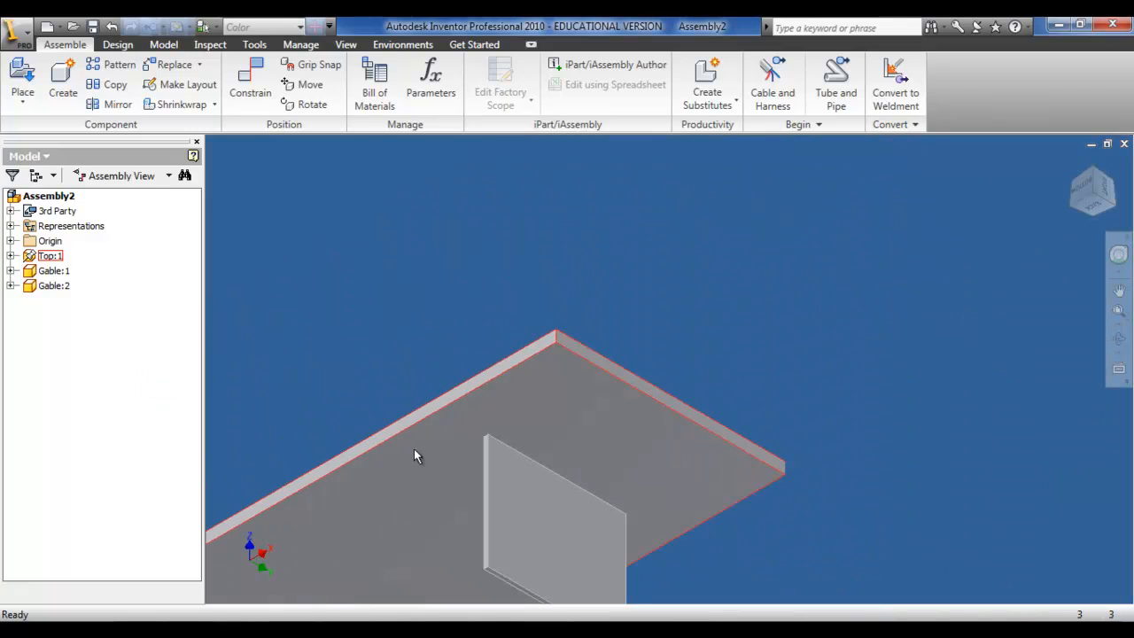
left_click(250, 84)
left_click(248, 341)
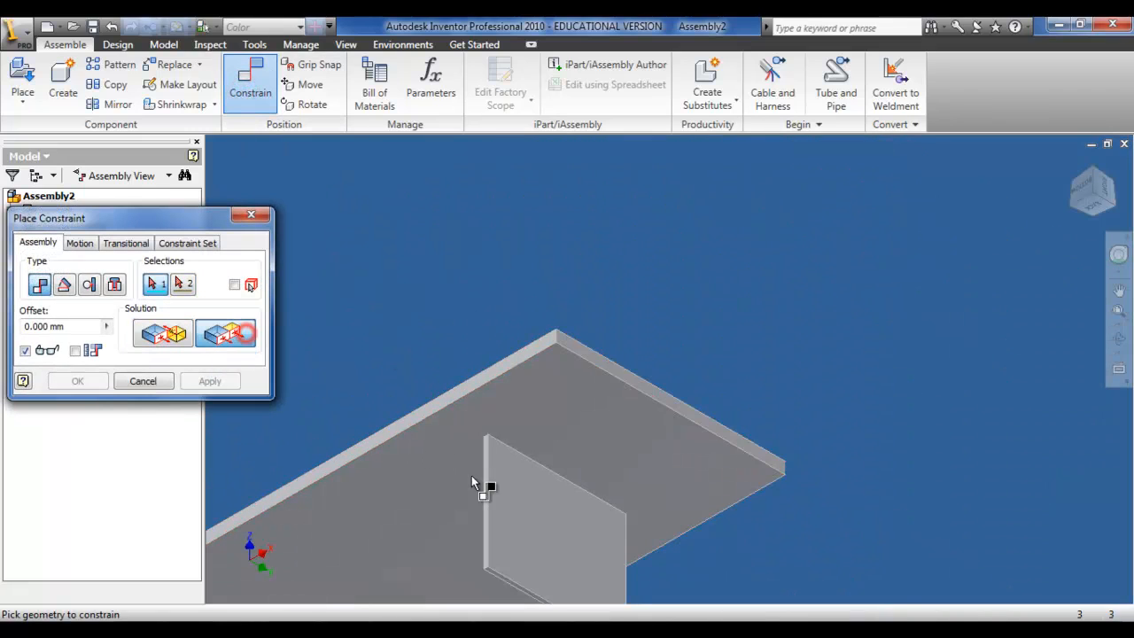
left_click(571, 524)
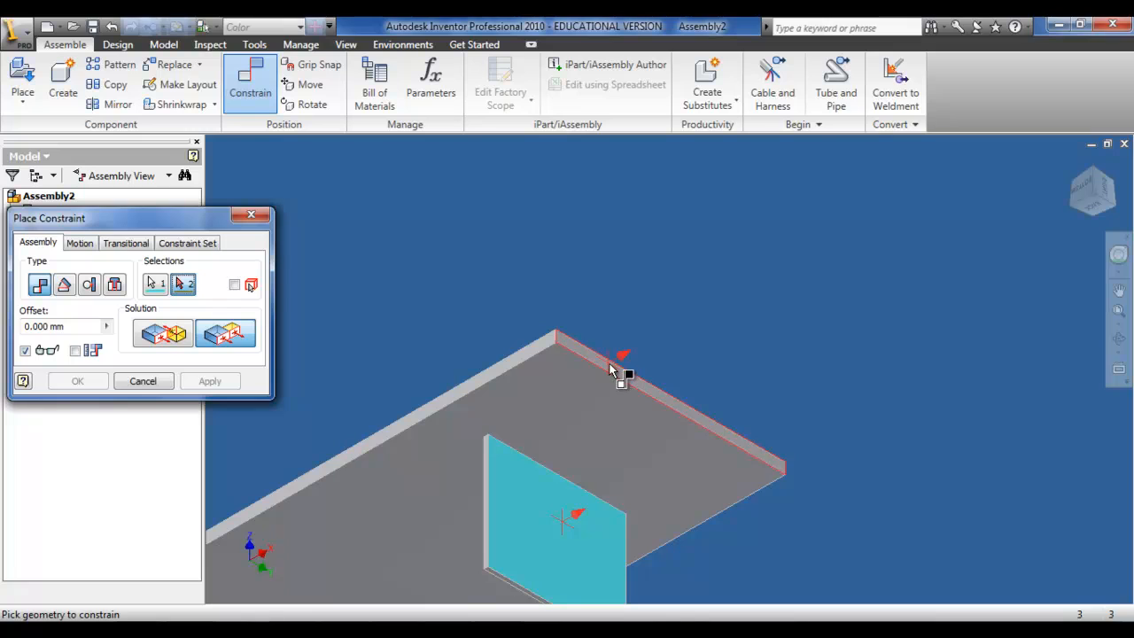
left_click(620, 371)
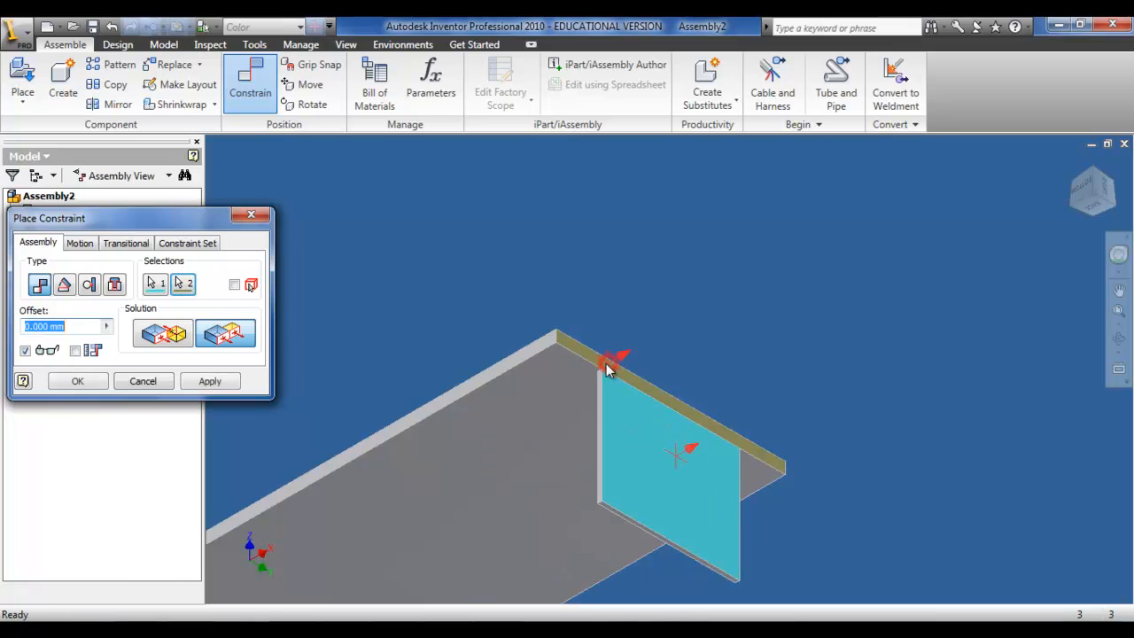
left_click(108, 326)
left_click(160, 347)
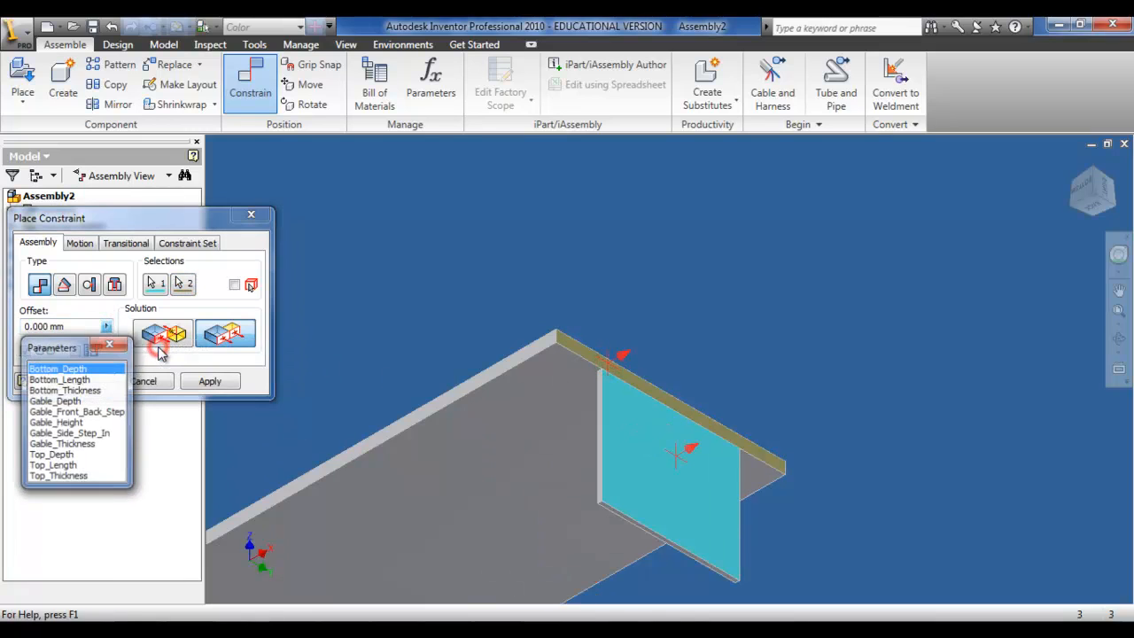
left_click(99, 433)
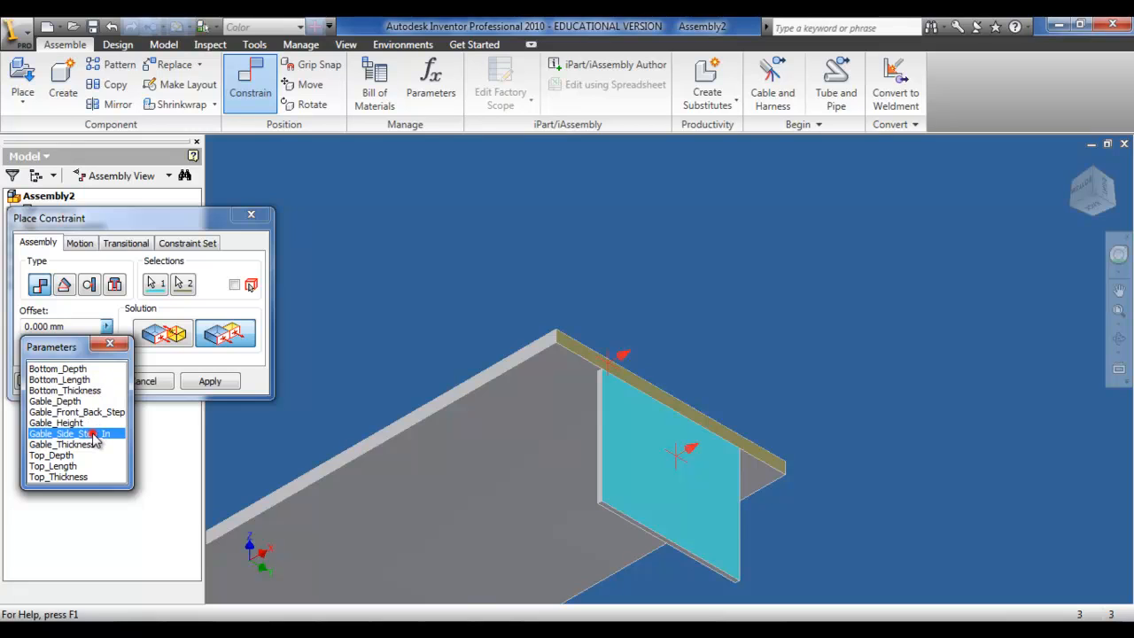
left_click(208, 382)
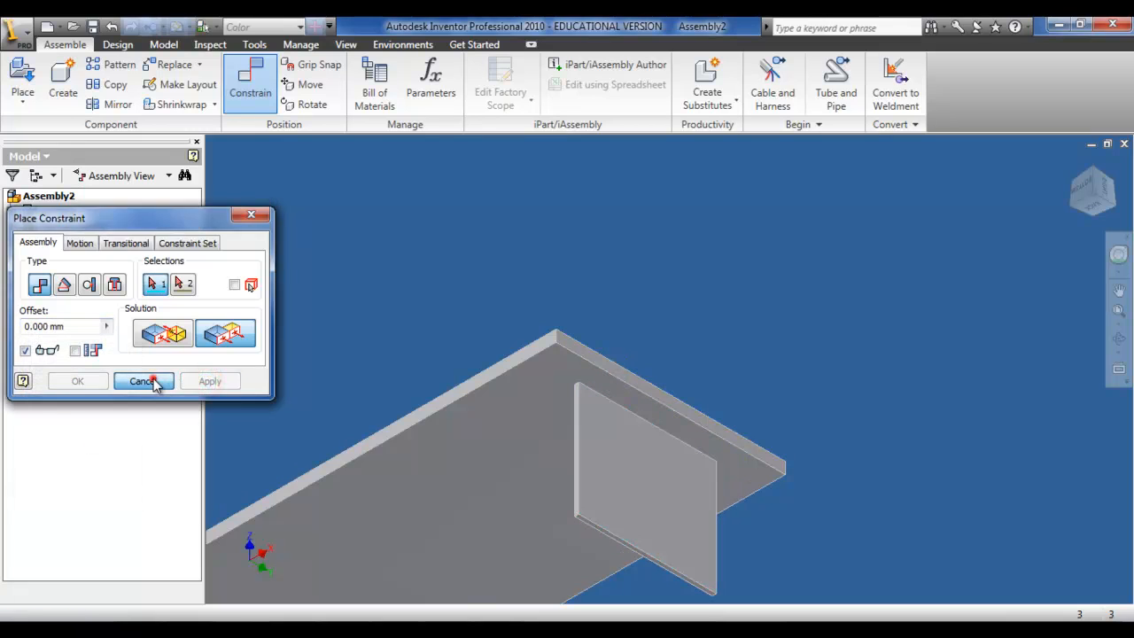
left_click(149, 381)
key("F6")
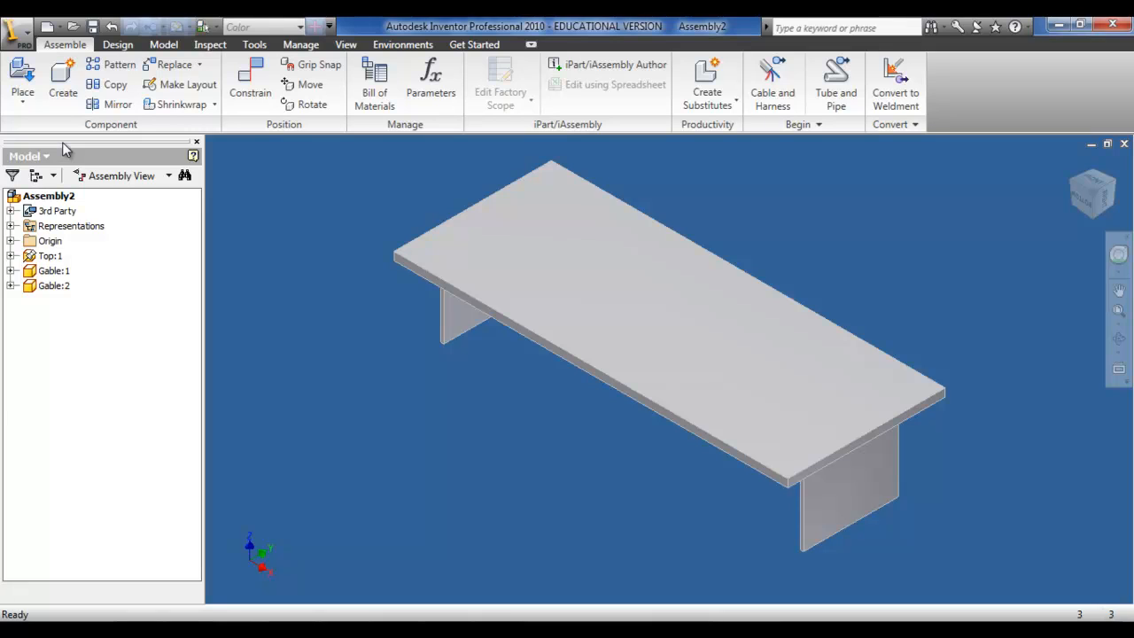
Step: Place the Bottom part from the Parts And Assemblies folder into the assembly, accepting the unsaved-file and watermark notices
left_click(23, 78)
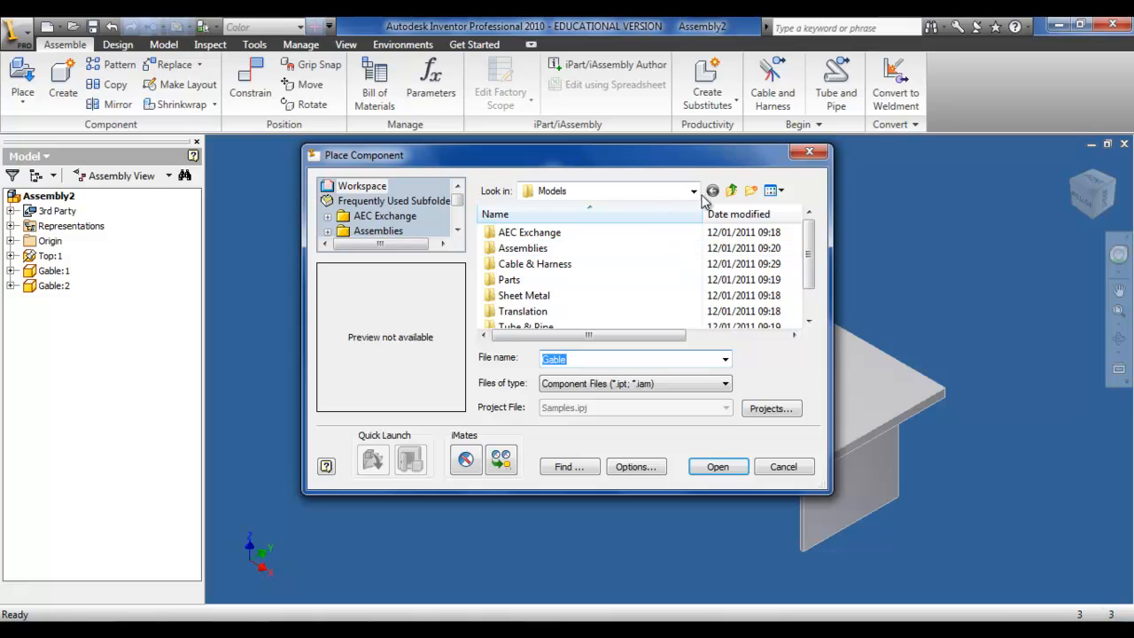
left_click(733, 192)
left_click(733, 192)
left_click(733, 192)
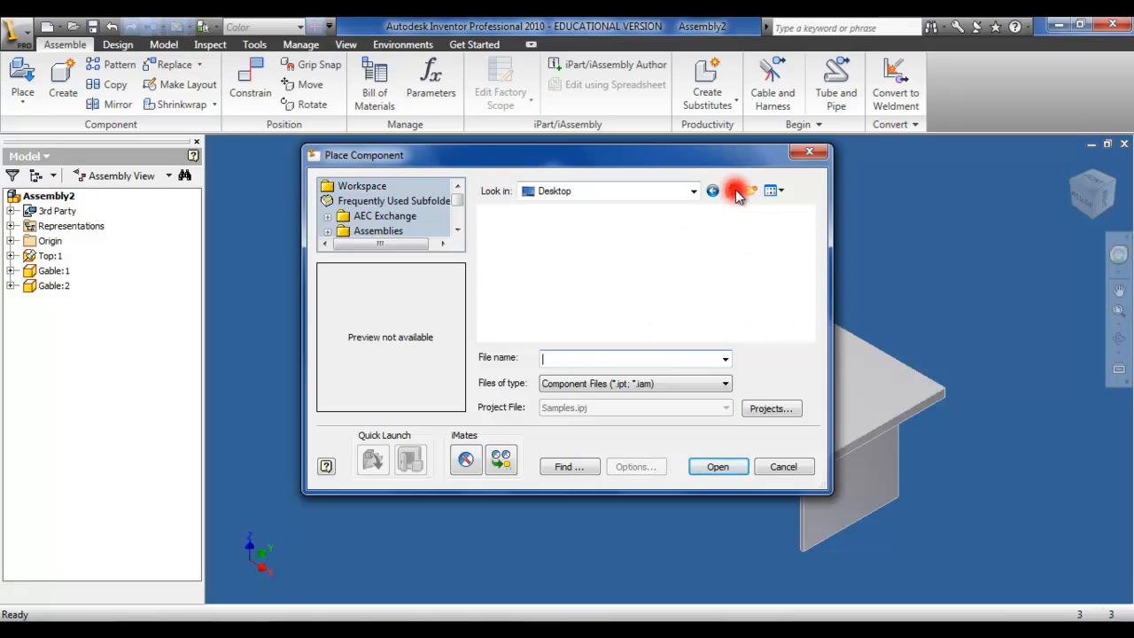
left_click(561, 325)
scroll(561, 324, "down", 3)
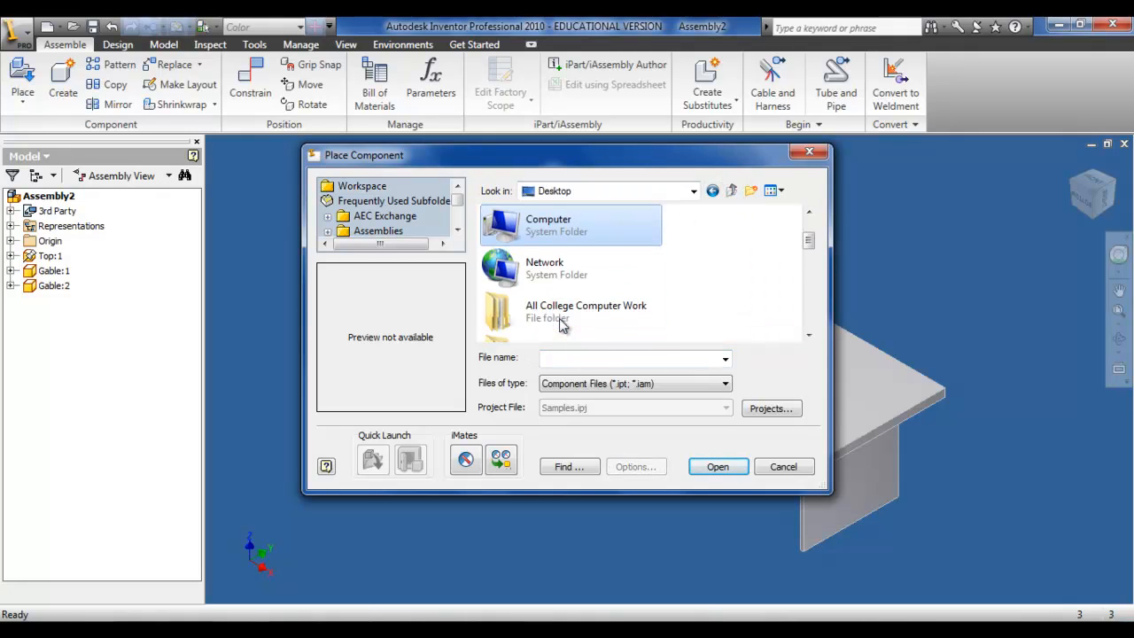
double_click(561, 324)
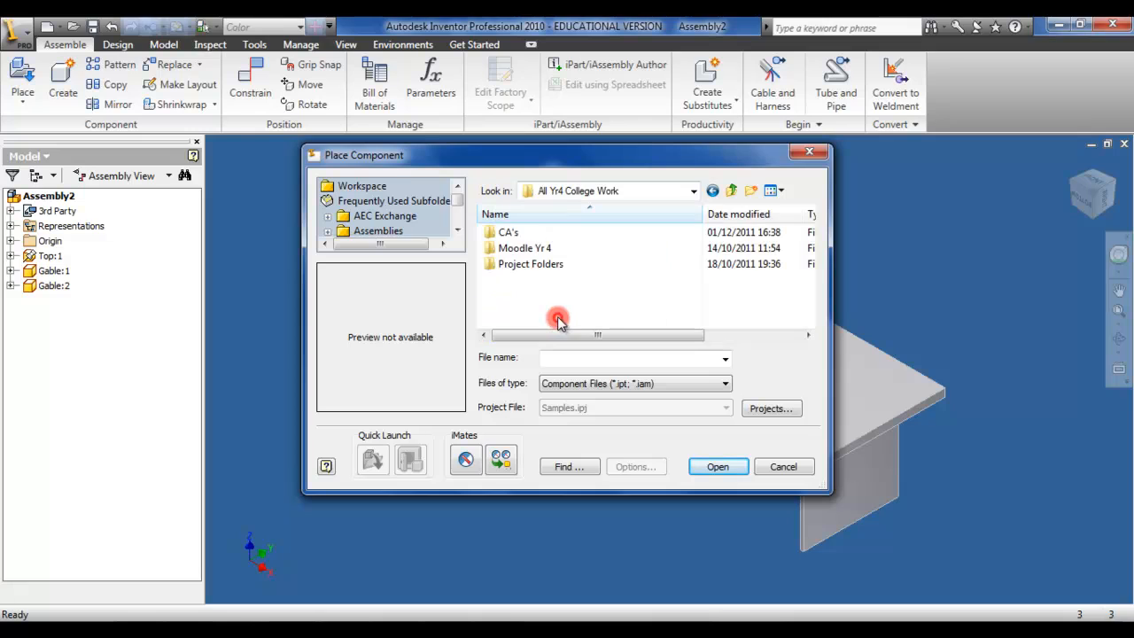
double_click(552, 265)
double_click(553, 233)
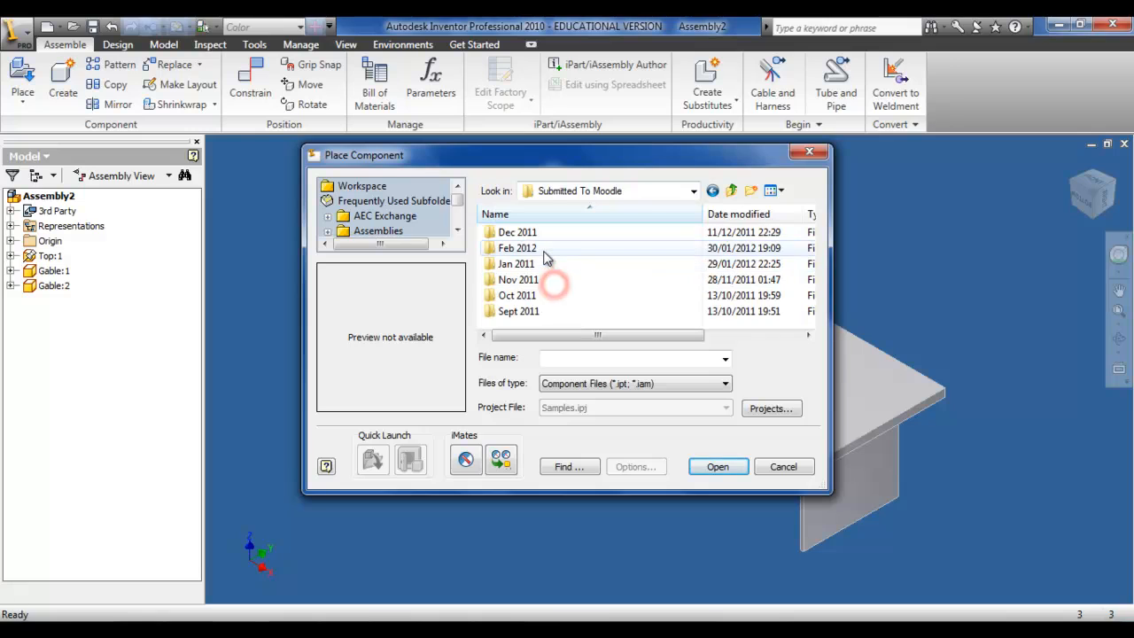
double_click(545, 249)
double_click(544, 235)
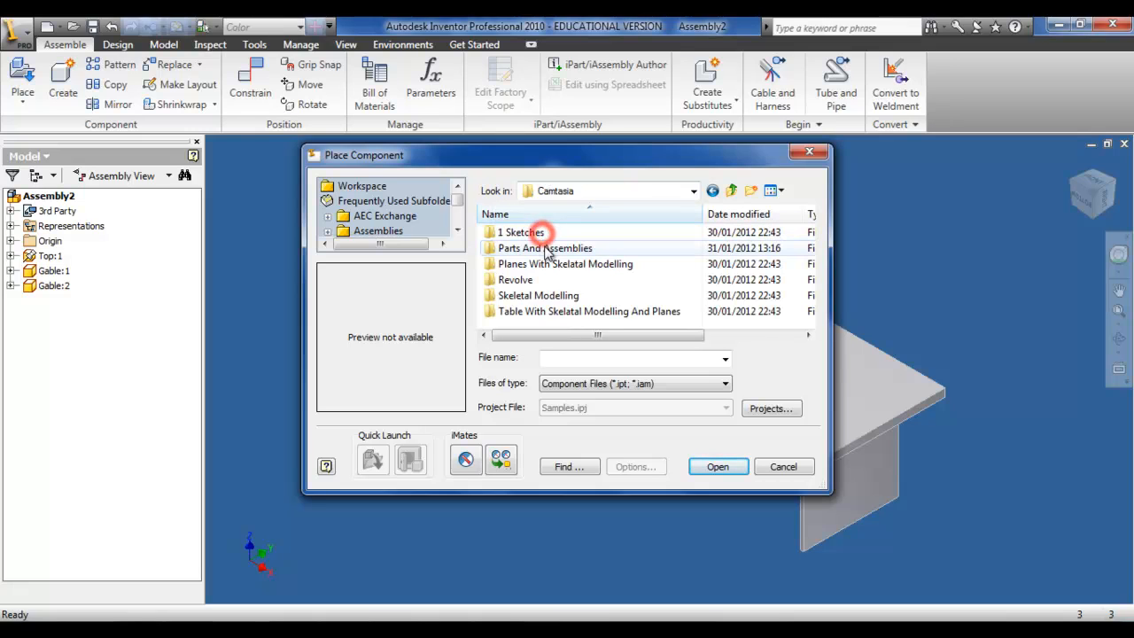
double_click(542, 248)
left_click(523, 264)
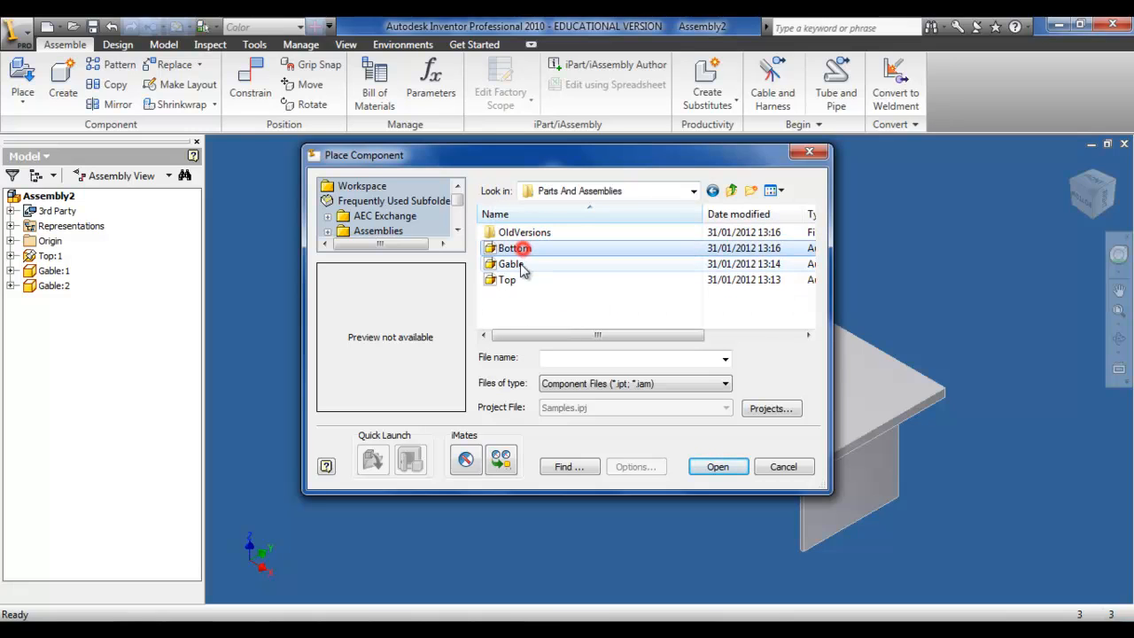
double_click(521, 250)
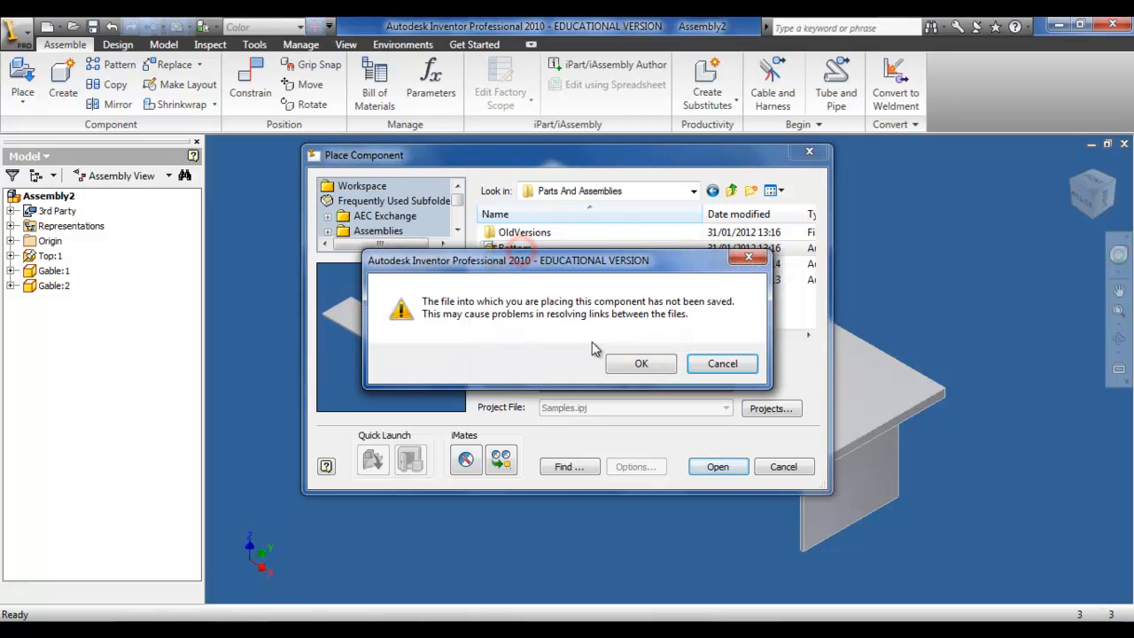
left_click(617, 363)
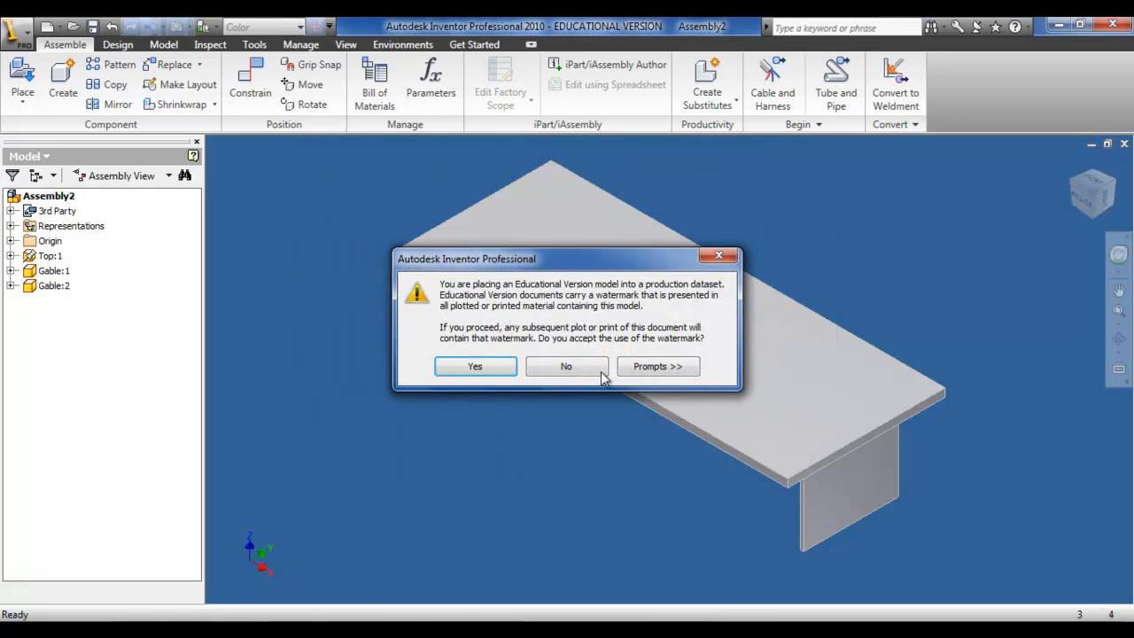
left_click(486, 365)
left_click(442, 447)
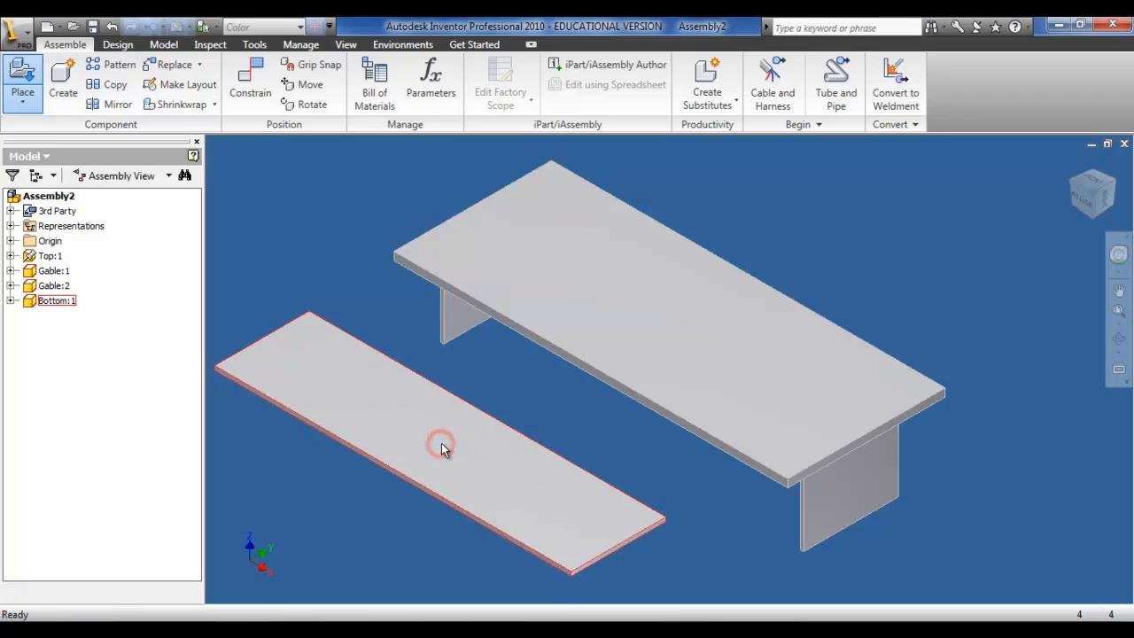
key("Escape")
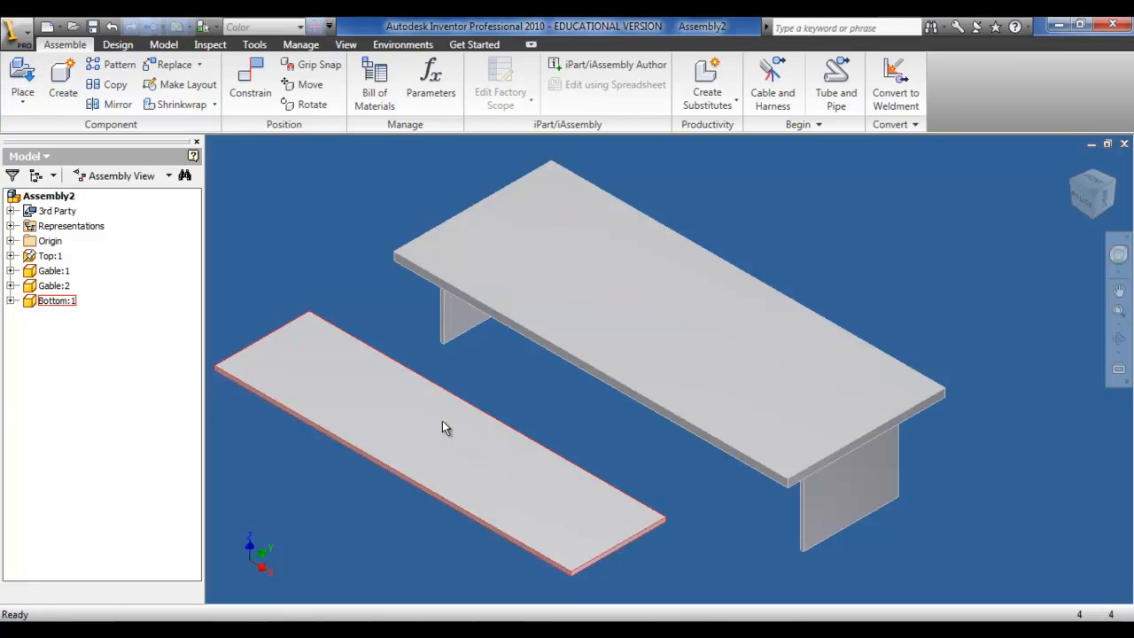
Step: Flush the Bottom's end face with the inner face of a Gable with zero offset
left_click(253, 104)
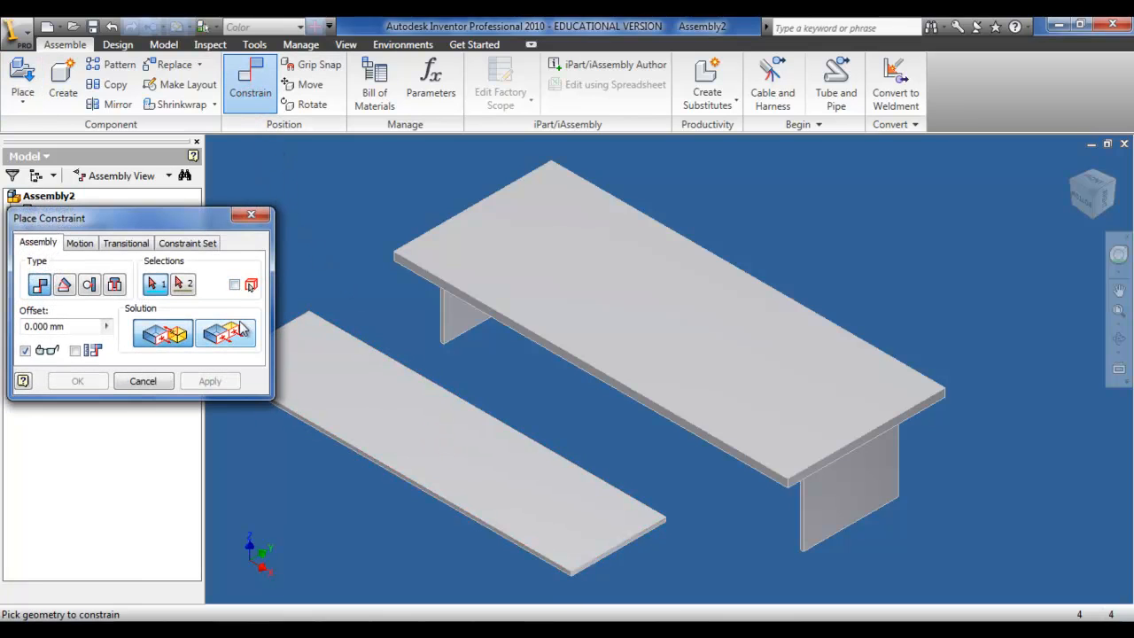
left_click(227, 334)
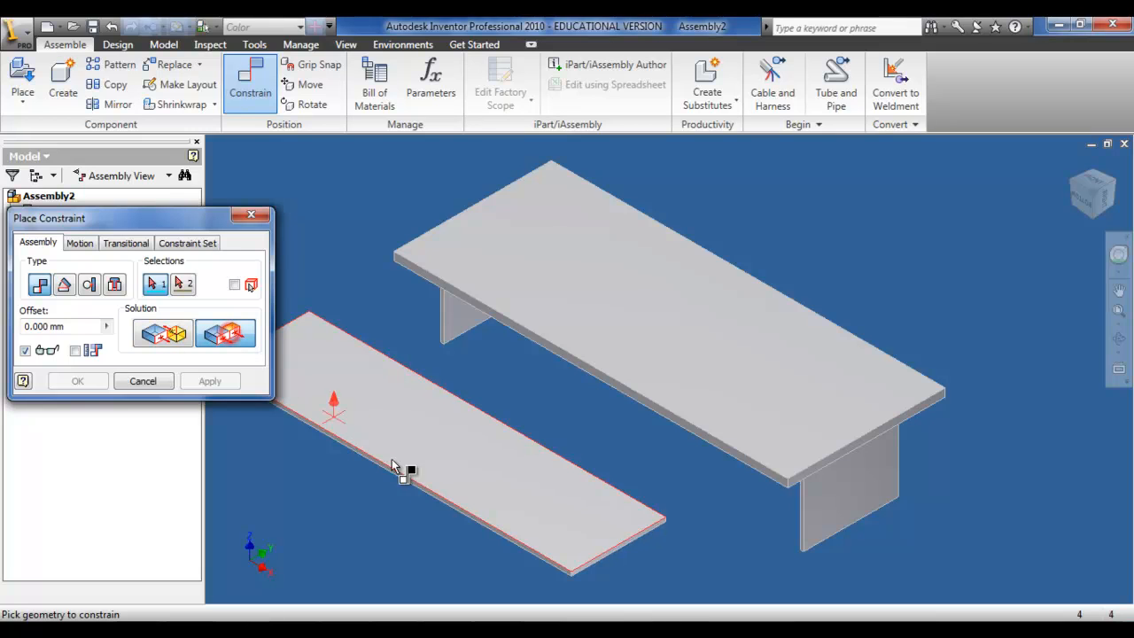
scroll(505, 538, "up", 5)
left_click(500, 540)
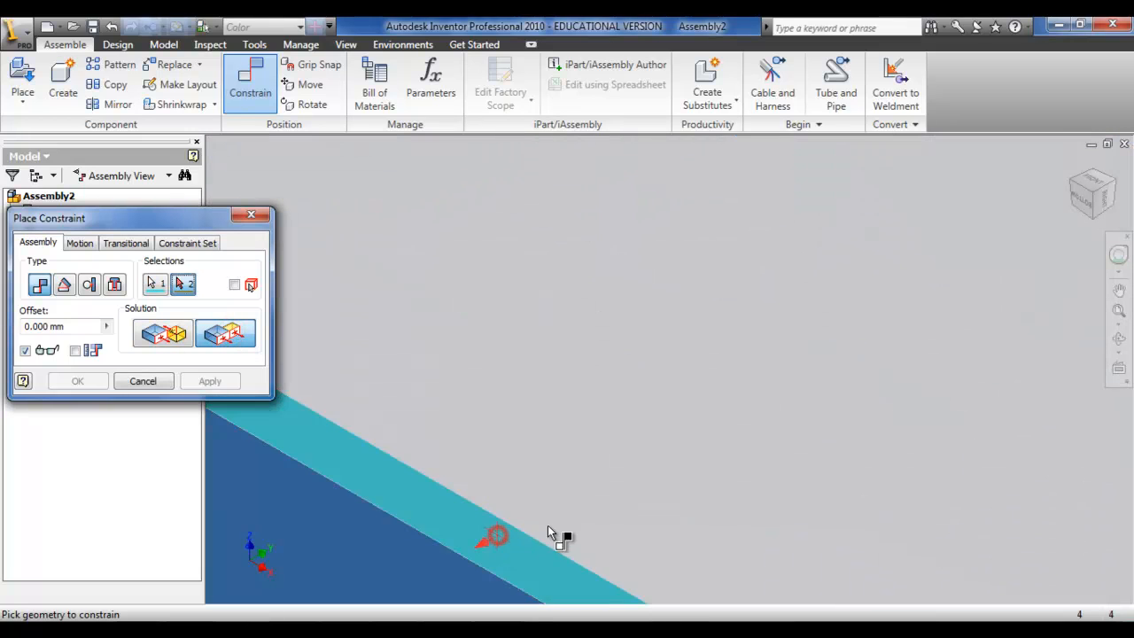
scroll(550, 531, "down", 5)
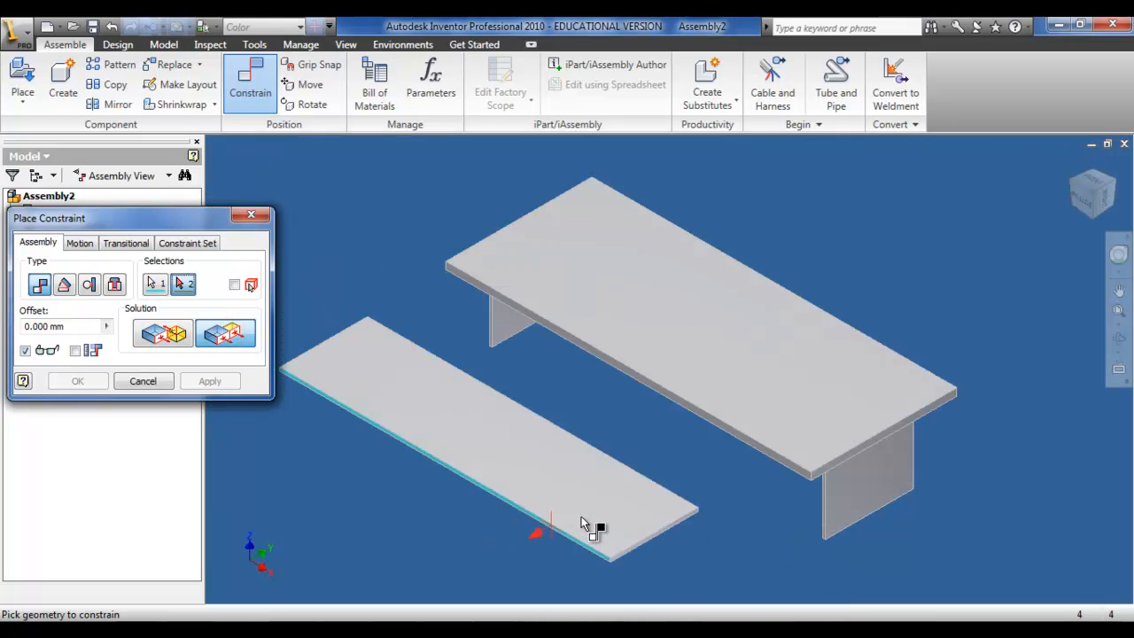
scroll(809, 539, "up", 5)
left_click(823, 502)
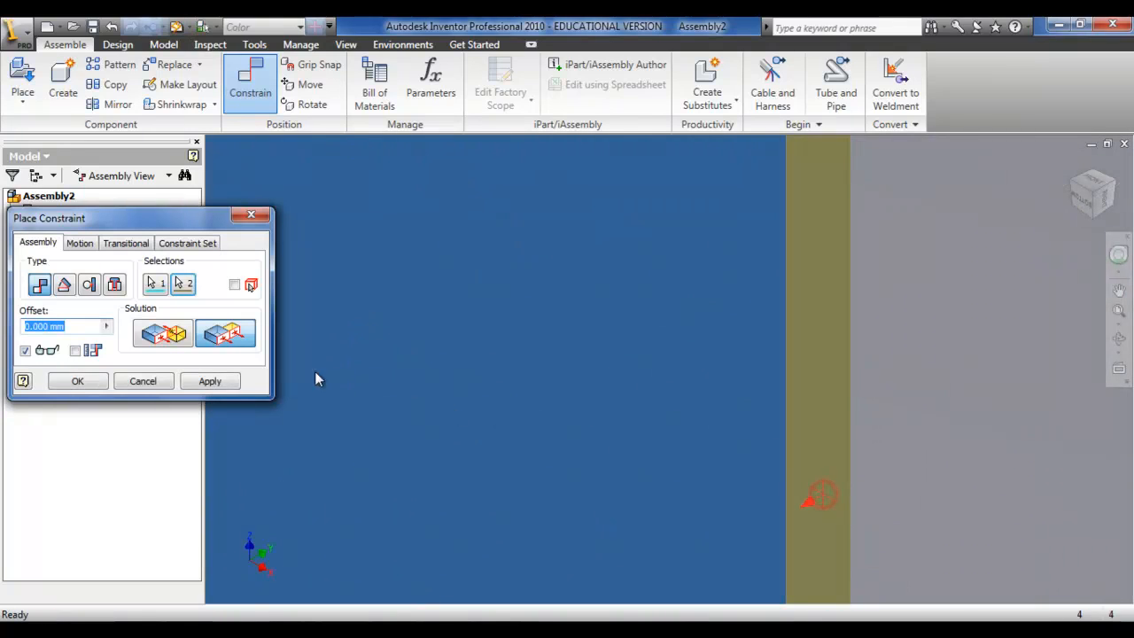
left_click(202, 381)
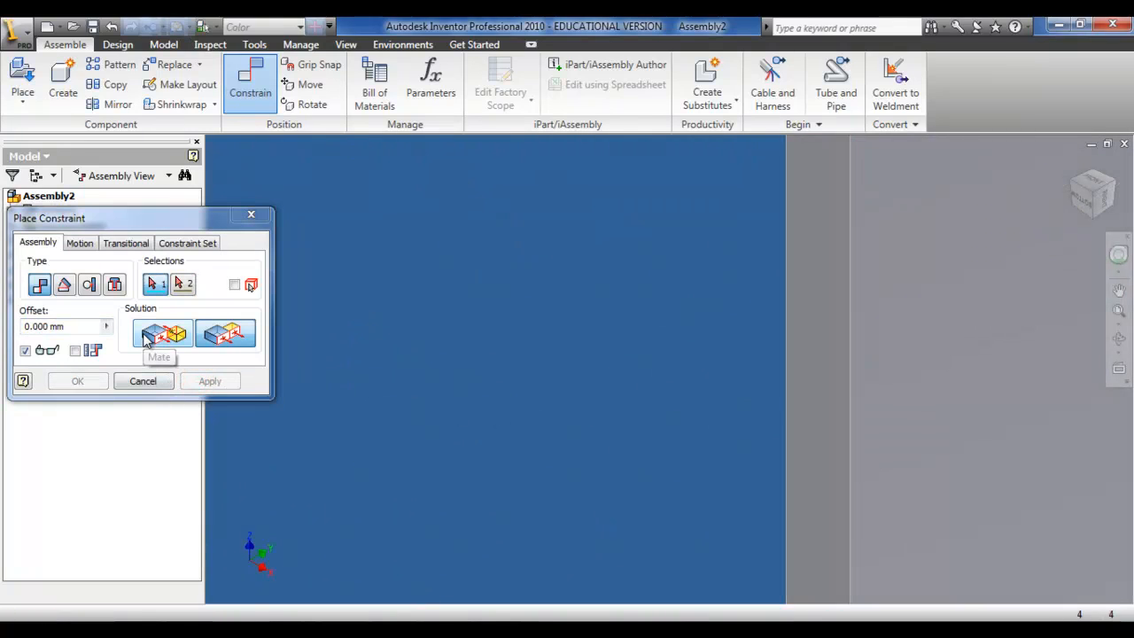
Step: Mate the Bottom's long side face to the Gable's end face with zero offset
left_click(148, 342)
scroll(458, 434, "up", 5)
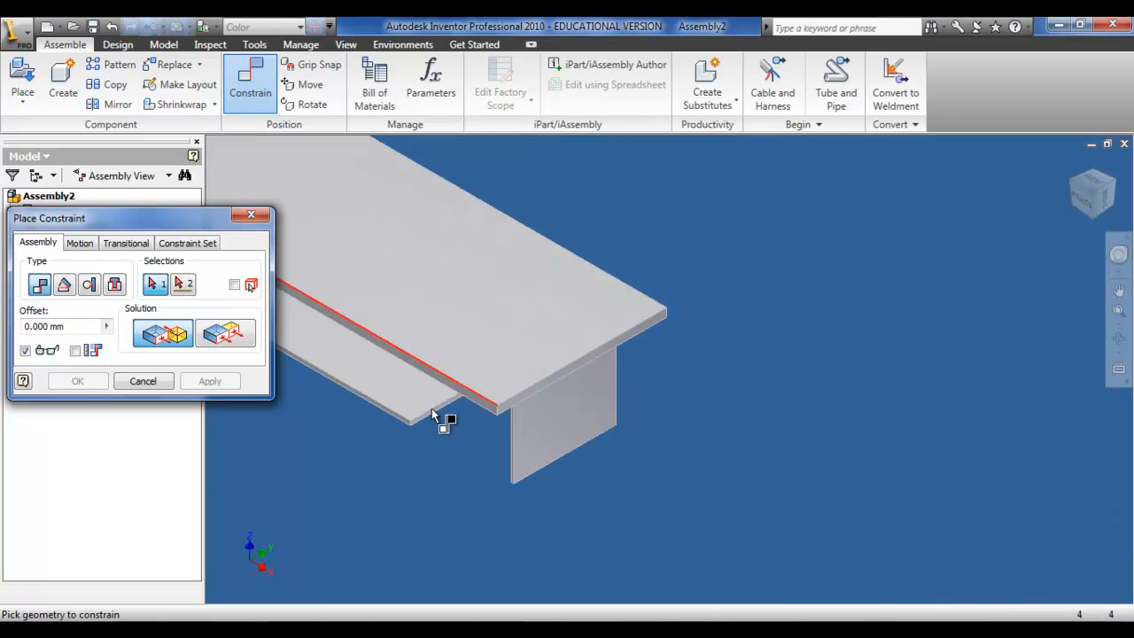
left_click(452, 447)
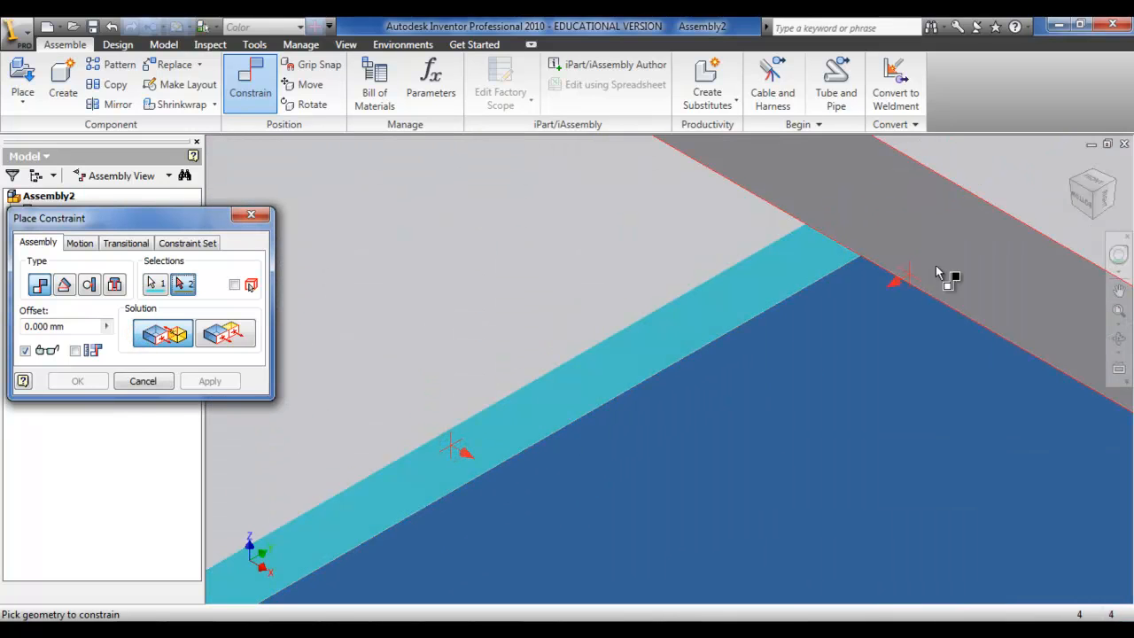
left_click(1074, 182)
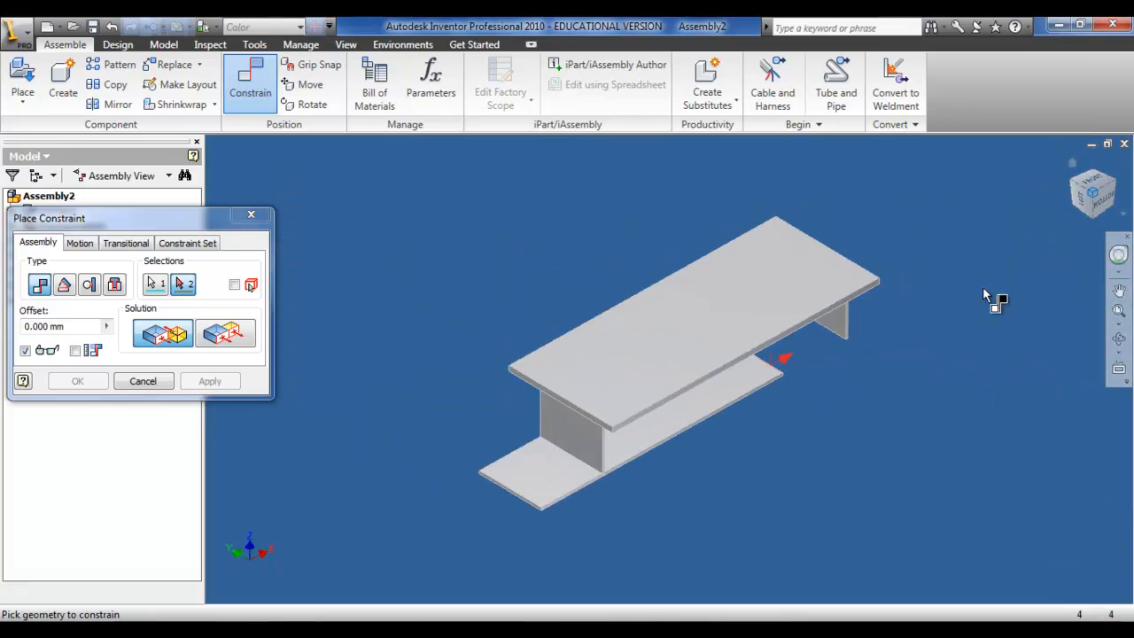
left_click(838, 329)
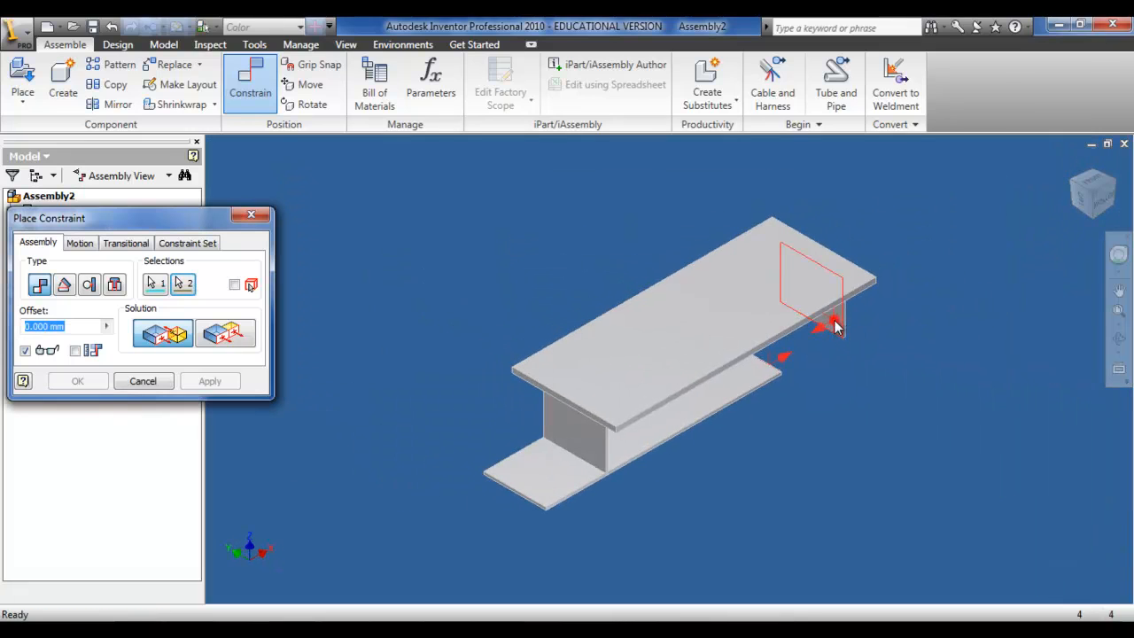
left_click(213, 381)
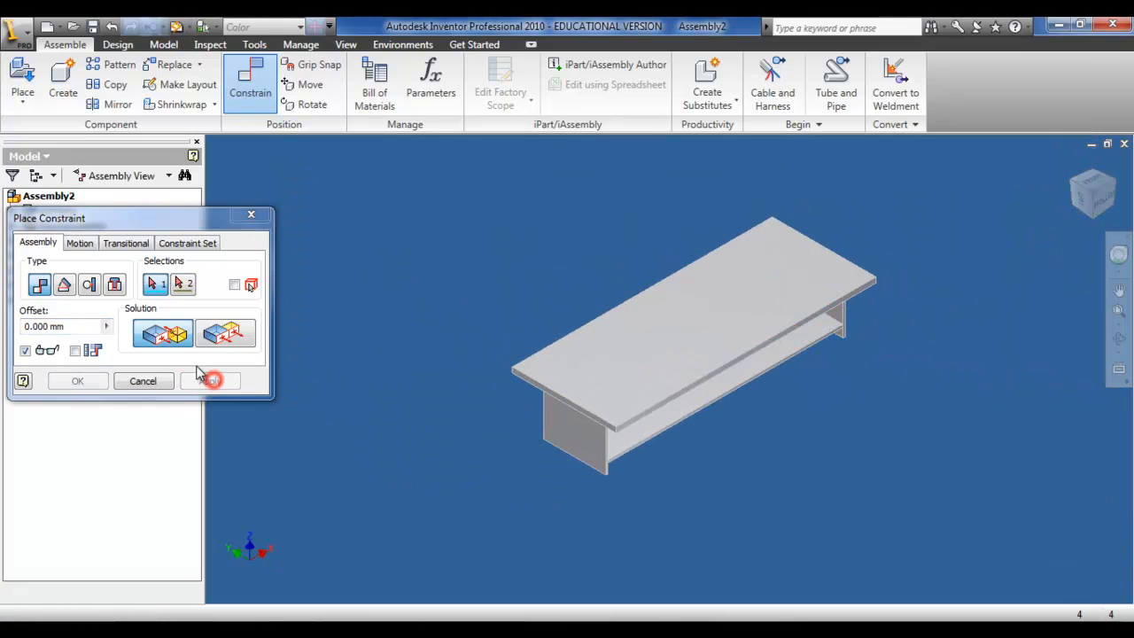
Step: Flush the Bottom's underside with the Gable's bottom face, then close the constraint dialog
left_click(223, 334)
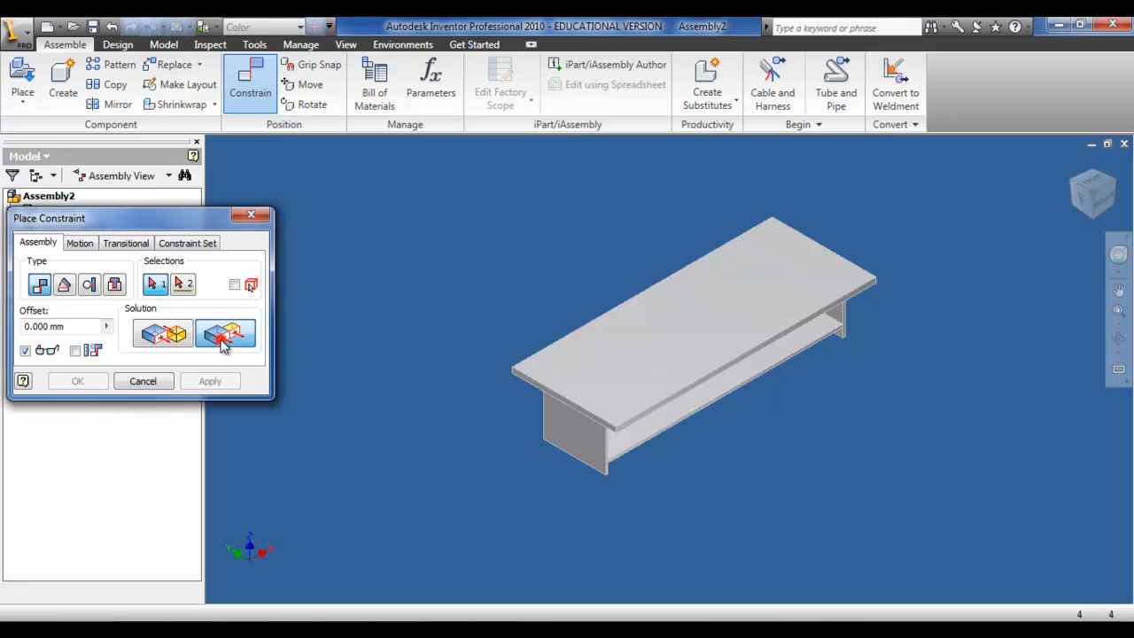
left_click(1107, 215)
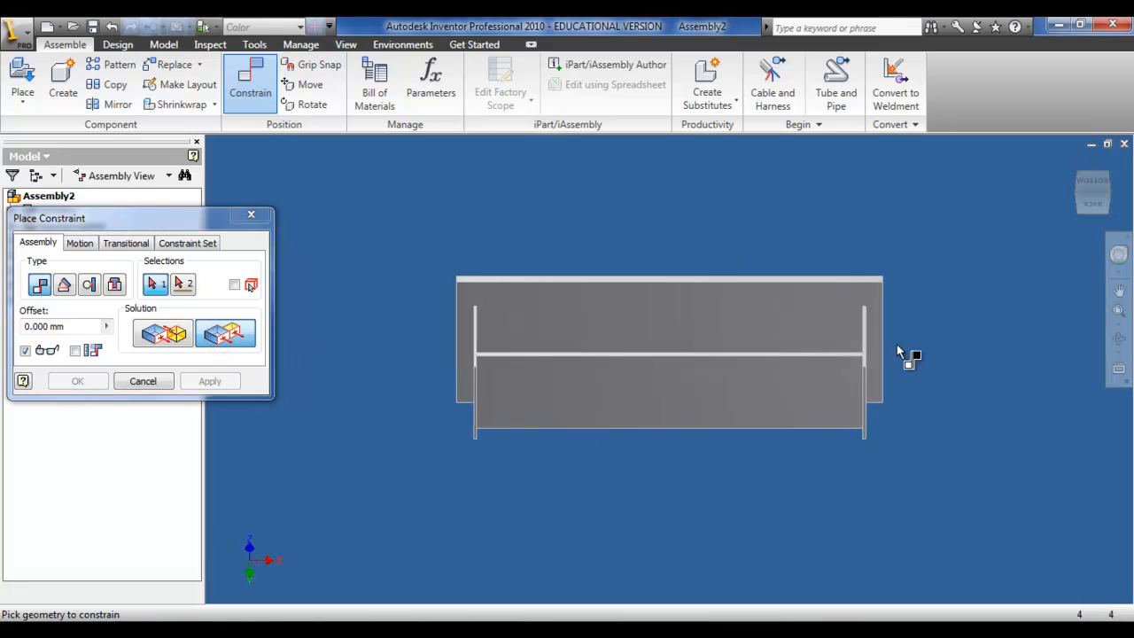
left_click(777, 399)
scroll(876, 395, "up", 6)
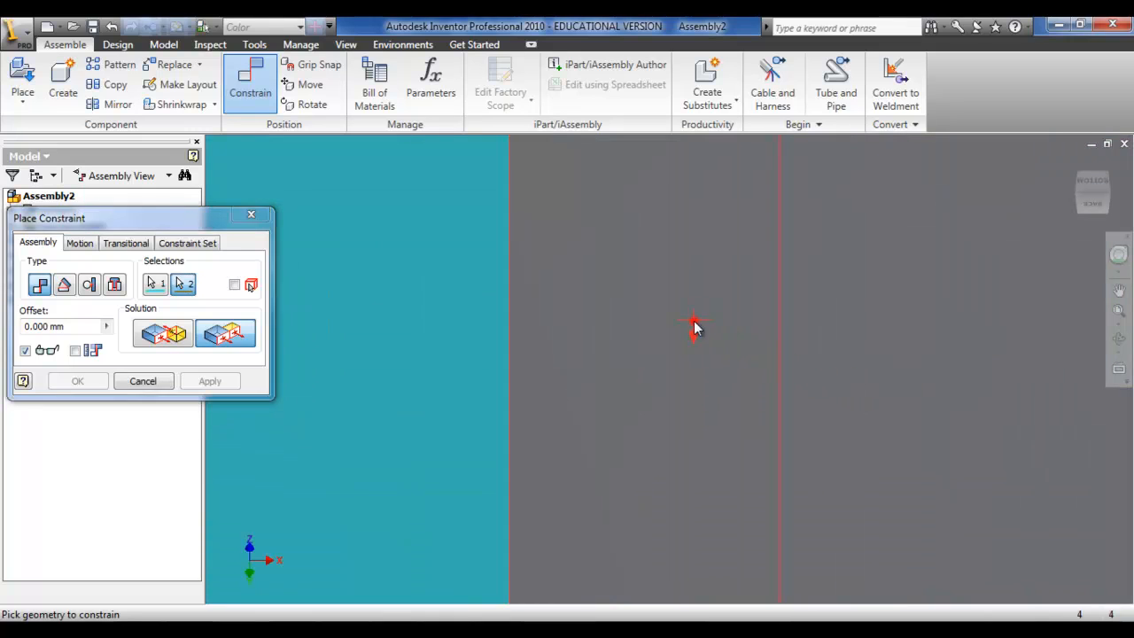
left_click(696, 330)
left_click(209, 381)
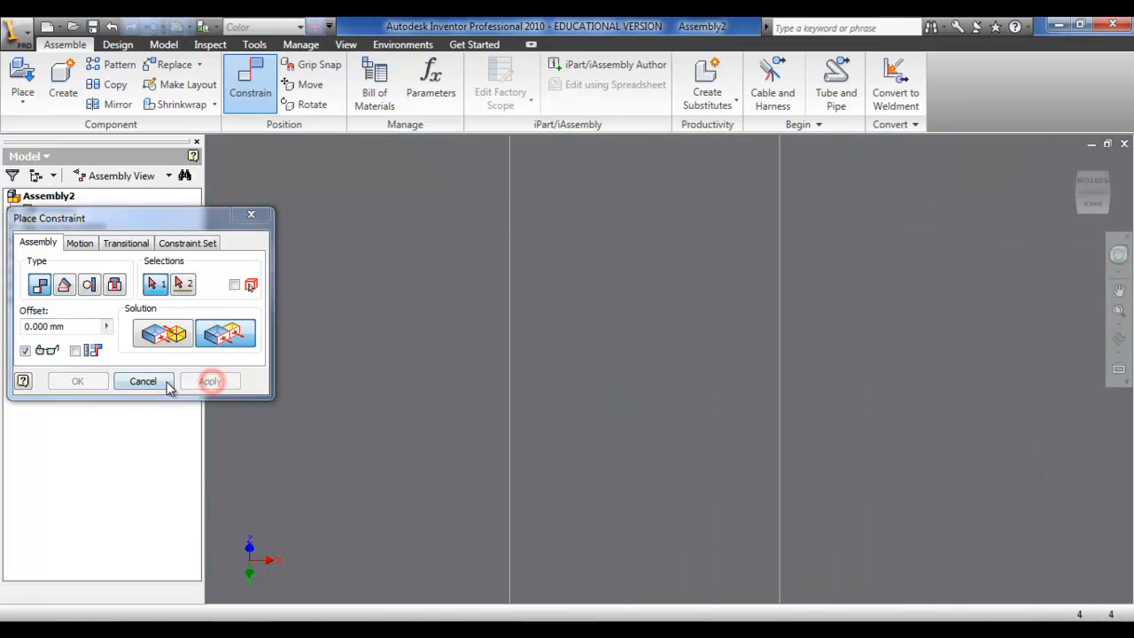
left_click(164, 381)
Step: Examine the assembled table from the isometric, right and left sides
key("F6")
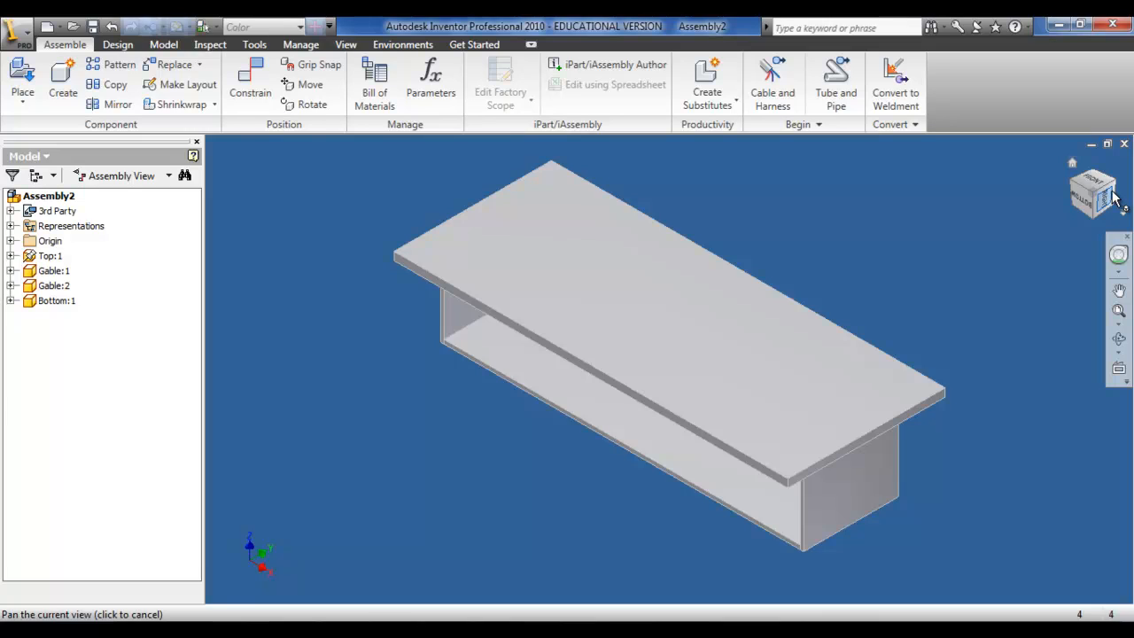
left_click(1112, 199)
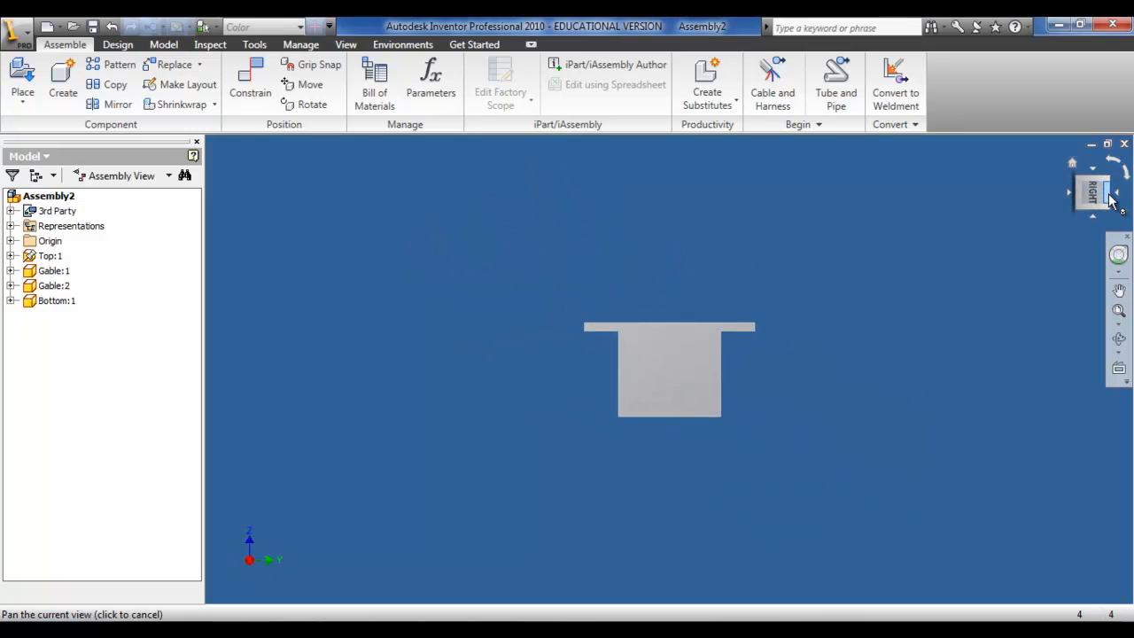
left_click(1114, 192)
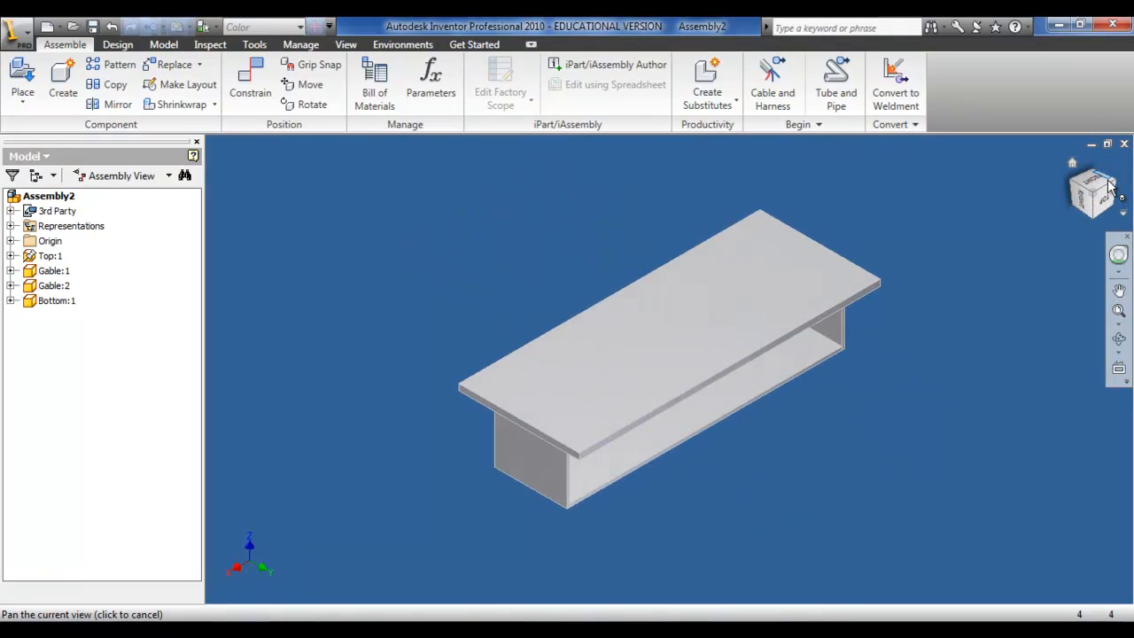
left_click(1116, 197)
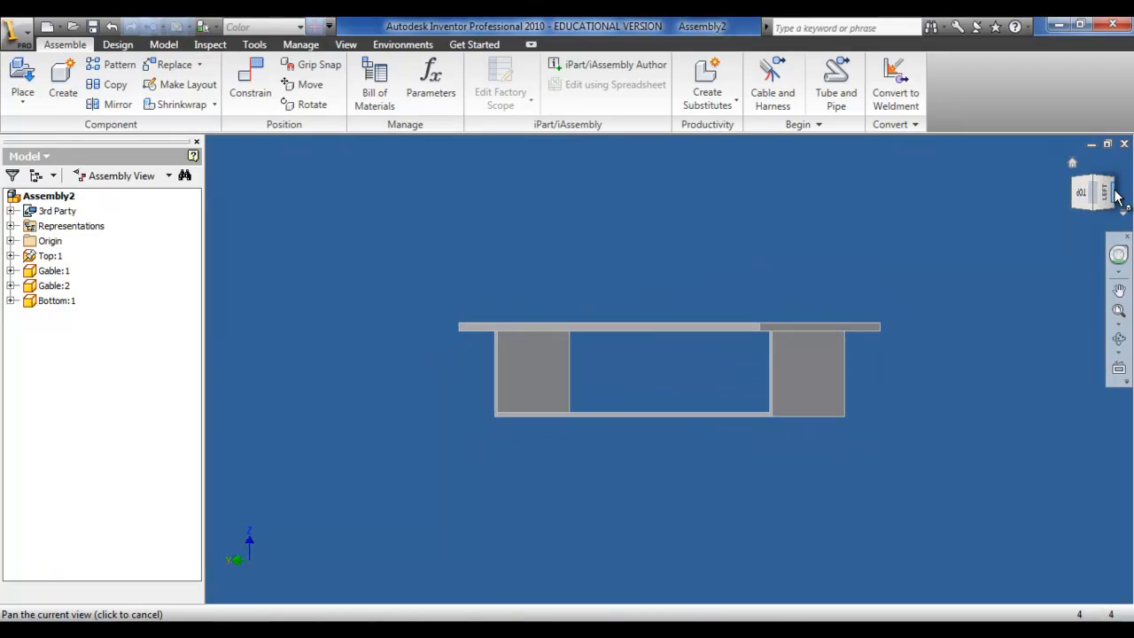
left_click(1116, 197)
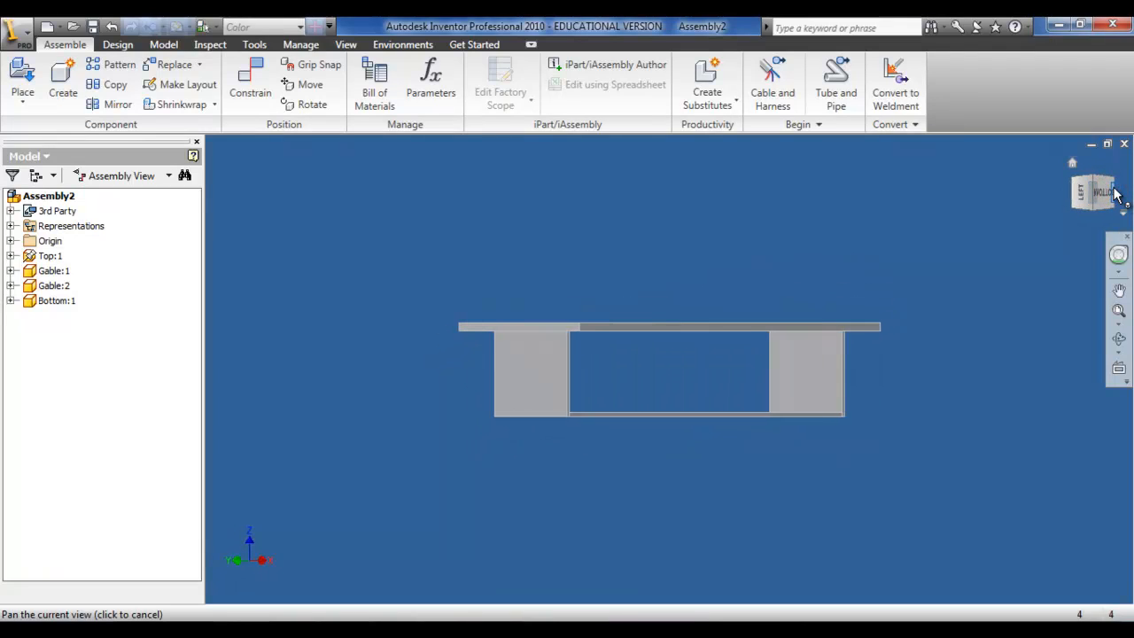
left_click(1116, 197)
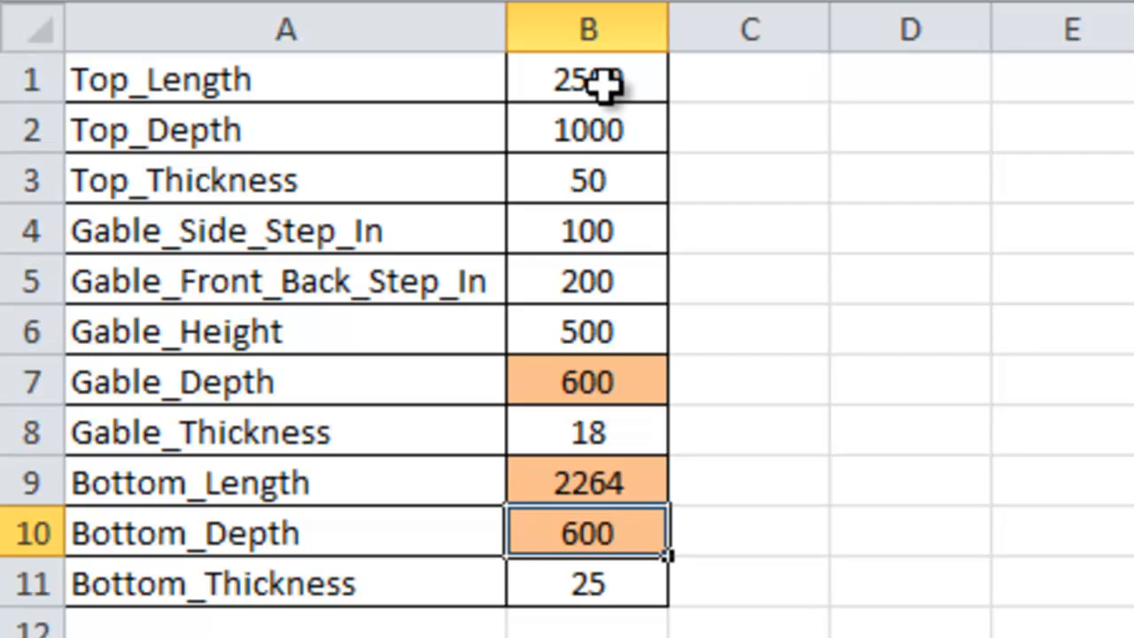
Step: In Excel, set Top_Length to 5000, Top_Depth to 800 and Top_Thickness to 25
left_click(605, 82)
type("5000")
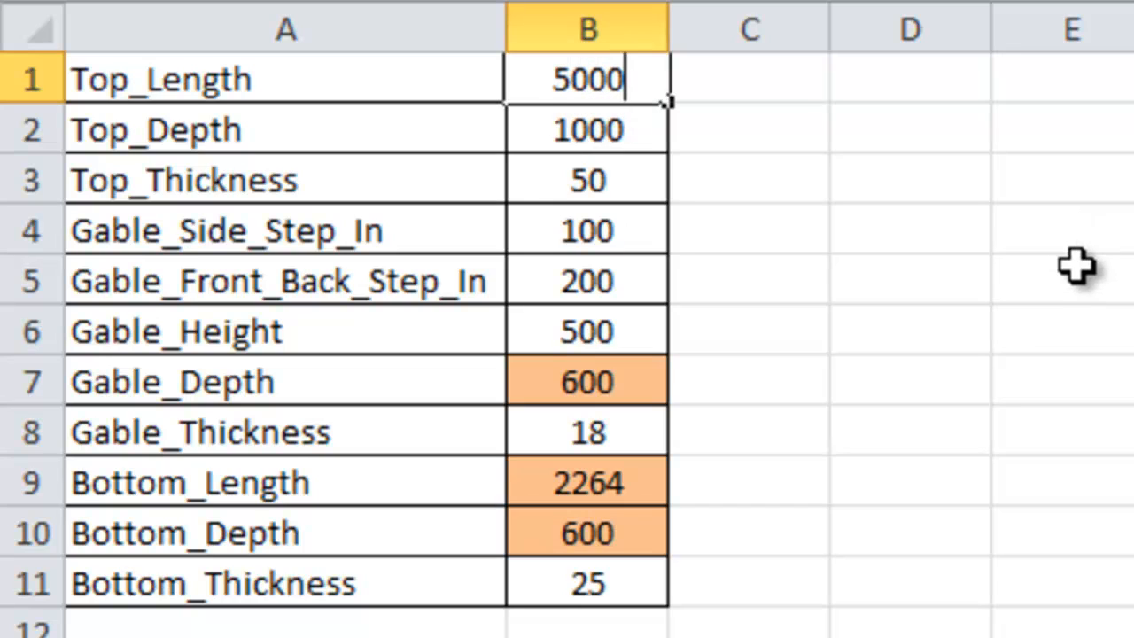
key("Return")
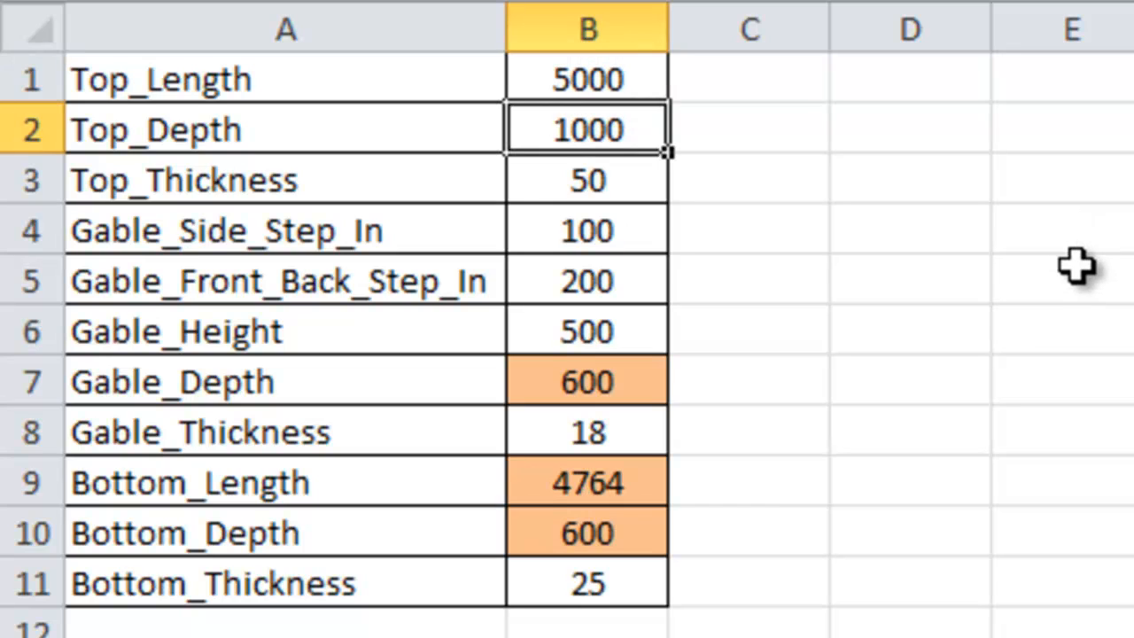
type("800")
key("Return")
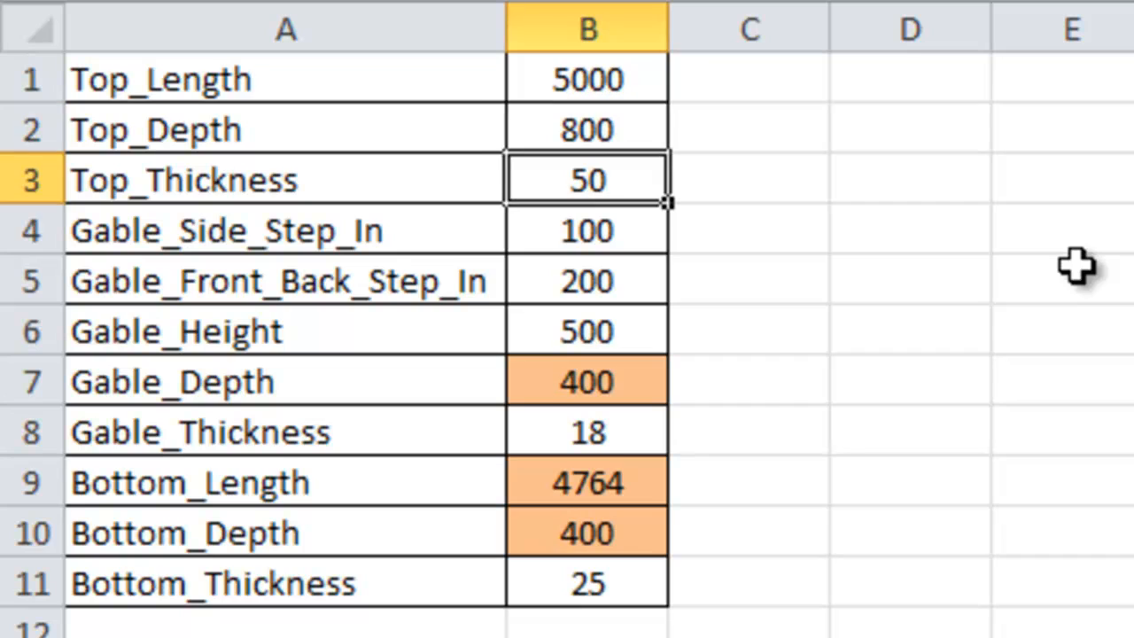
type("25")
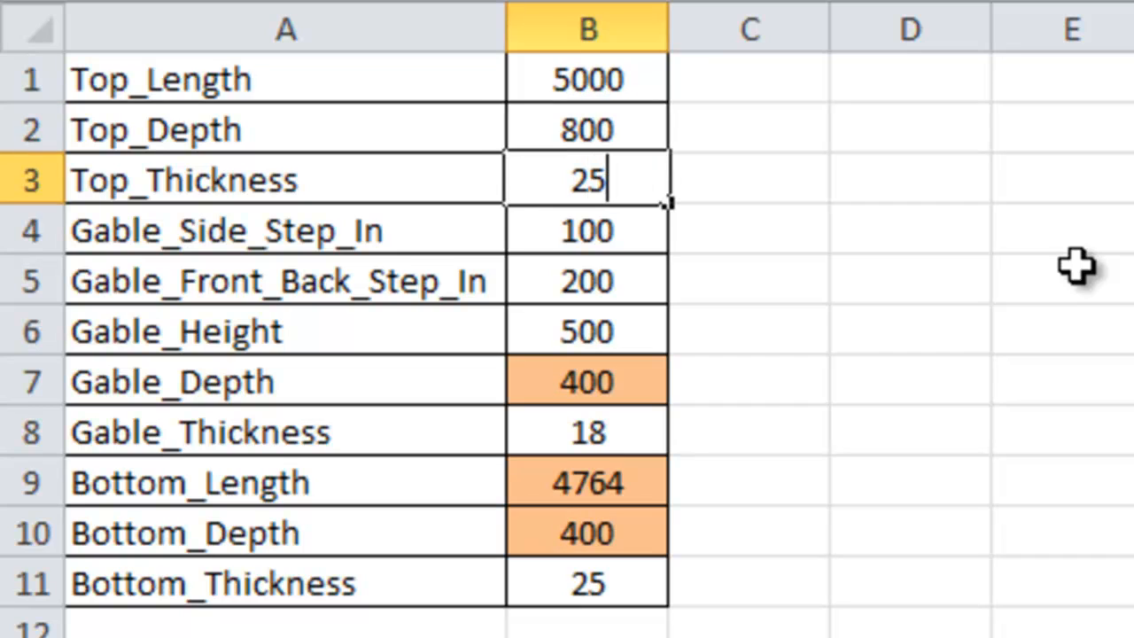
key("Return")
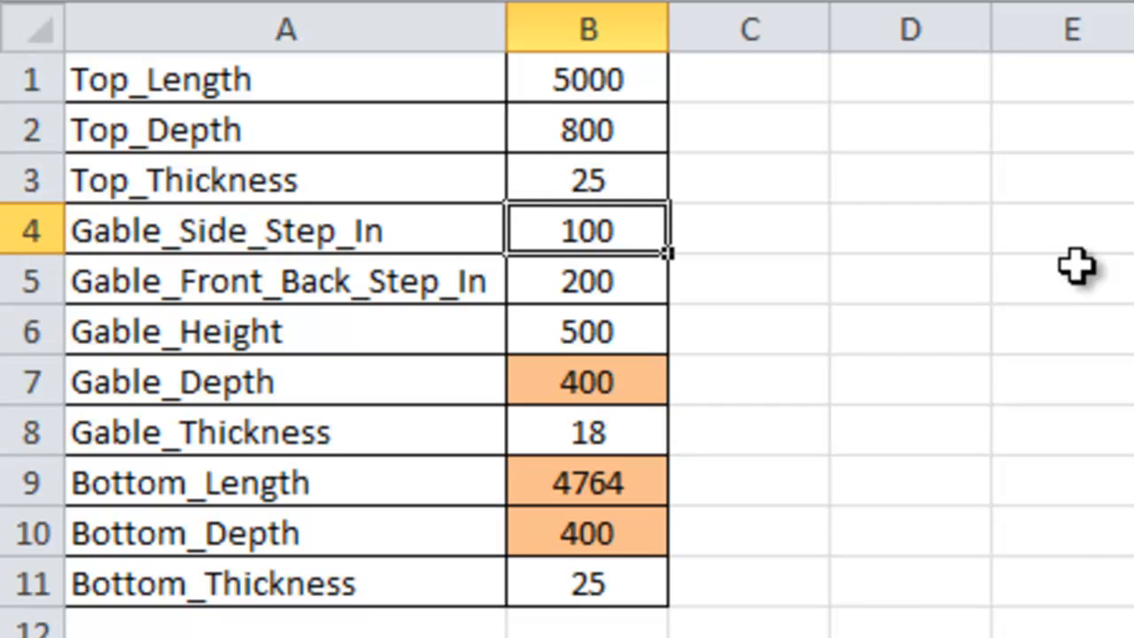
Step: Set Gable_Side_Step_In to 200, Gable_Front_Back_Step_In to 200 and Gable_Height to 800
type("200")
key("Return")
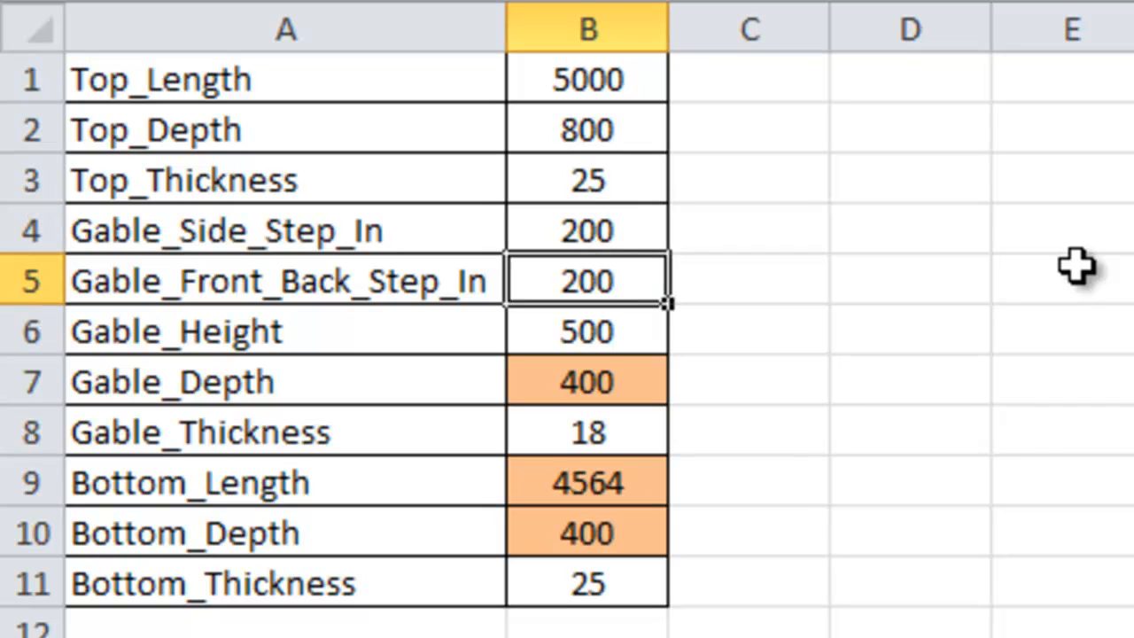
type("200")
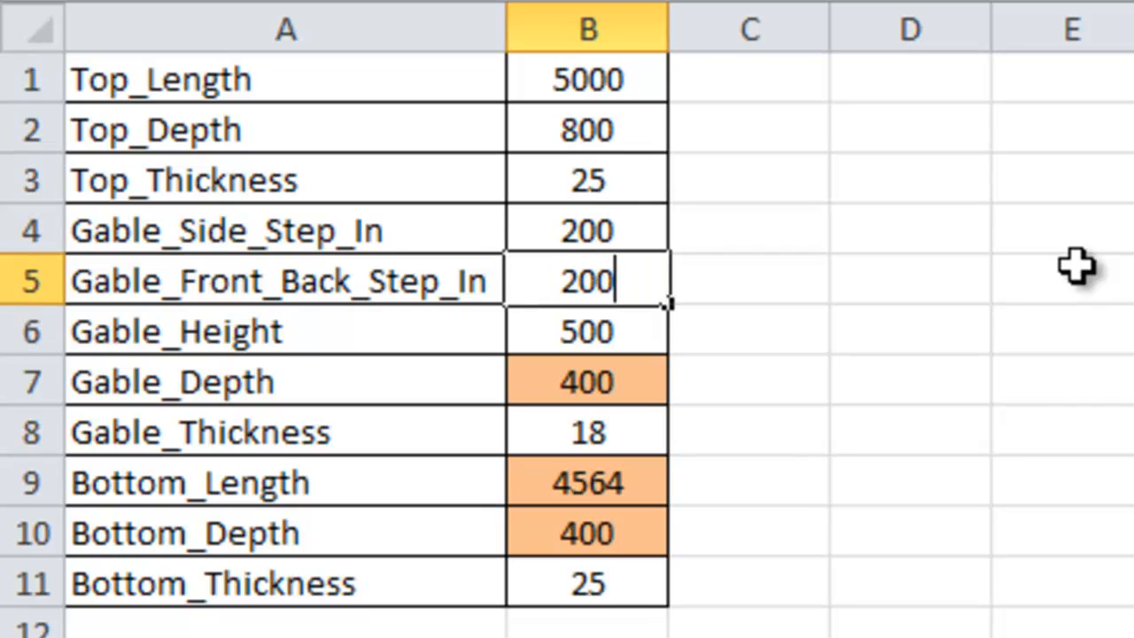
key("Return")
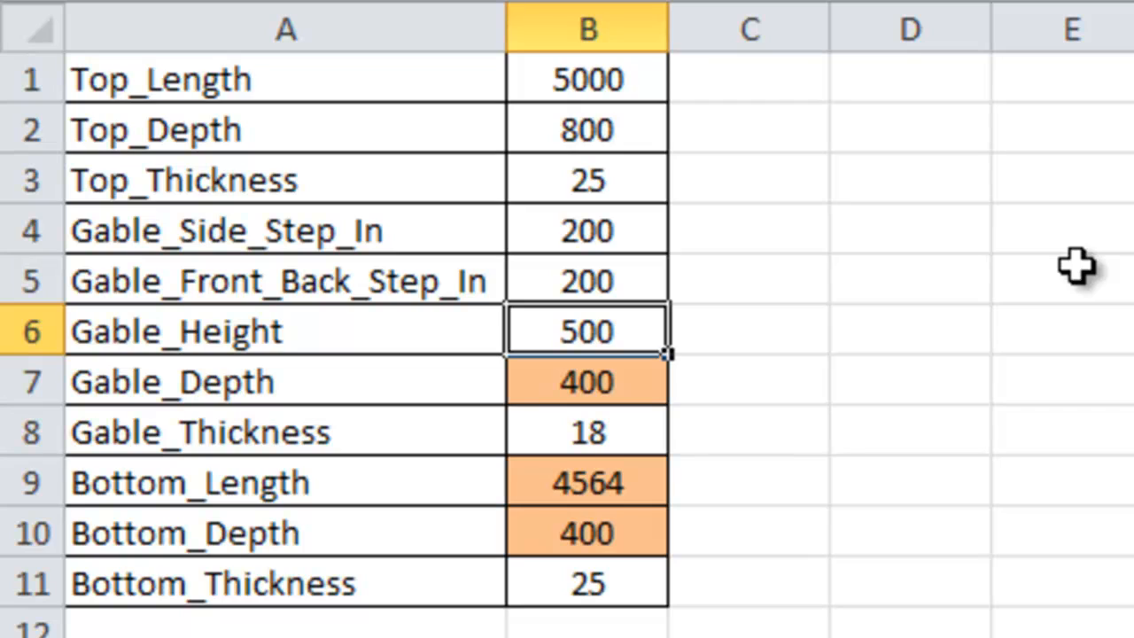
type("800")
key("Return")
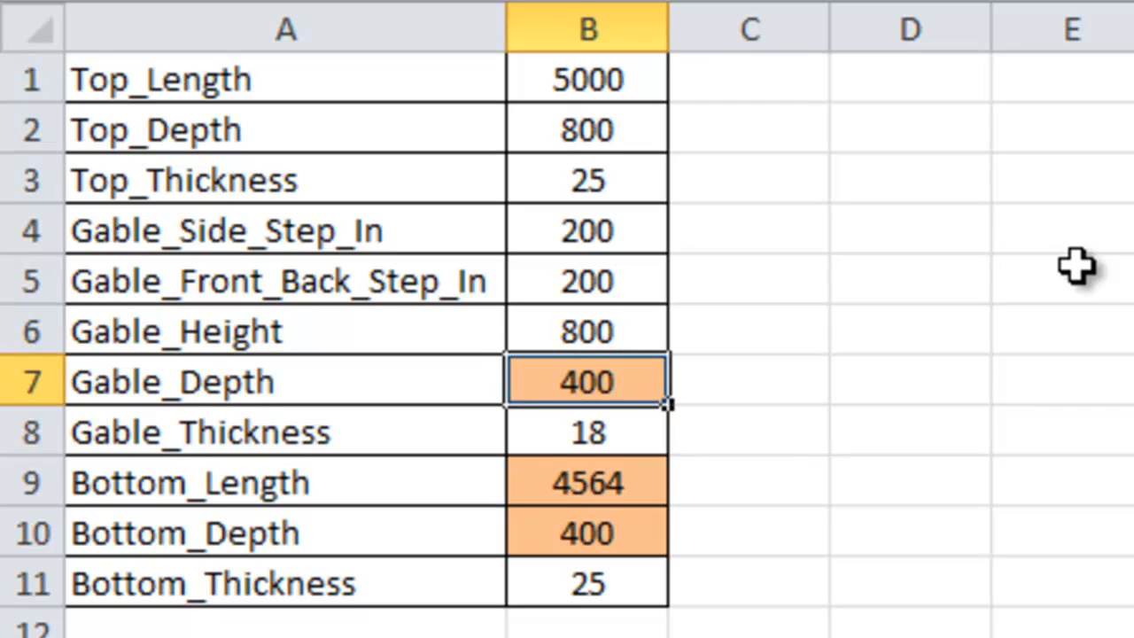
Step: Set Gable_Thickness to 25 and Bottom_Thickness to 50, and save the workbook
key("Return")
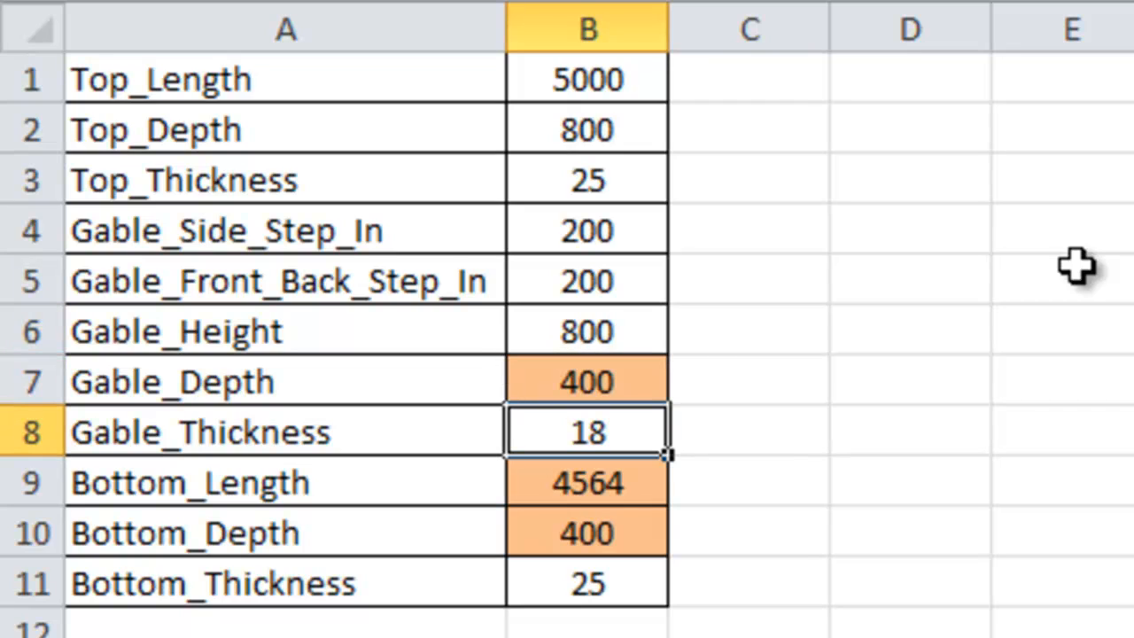
type("25")
key("Return")
key("Return")
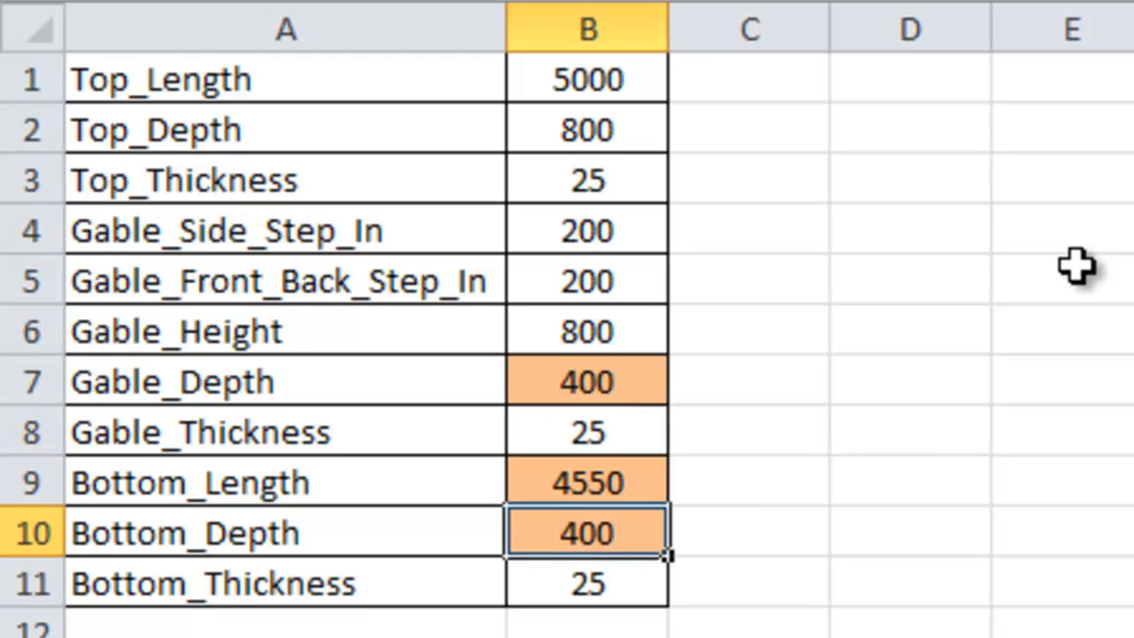
key("Return")
type("50")
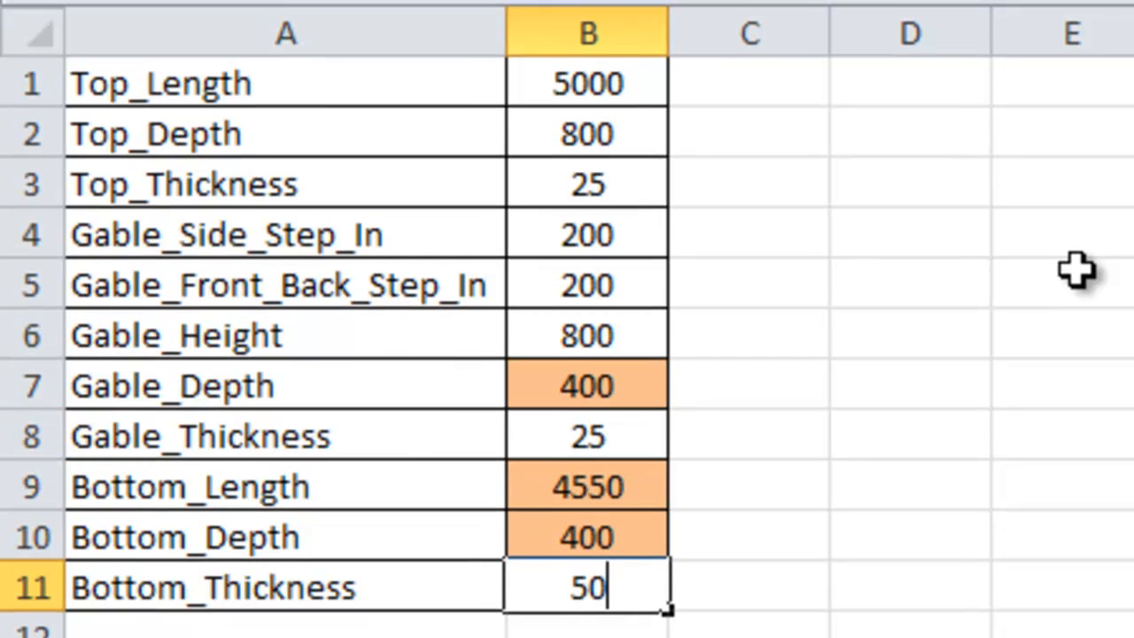
key("Return")
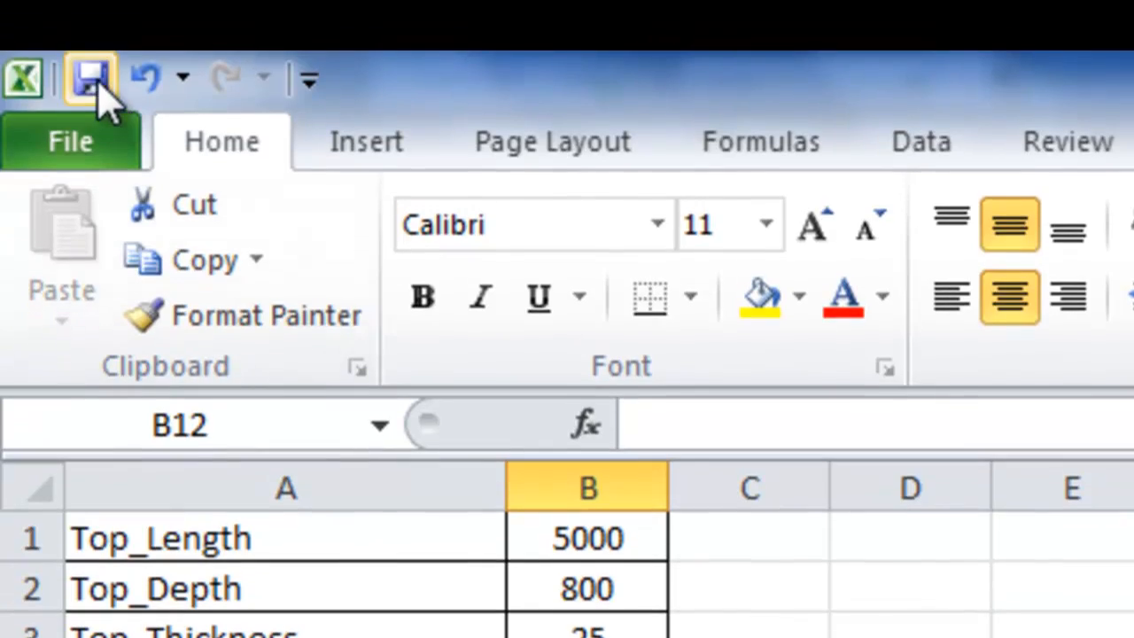
left_click(91, 49)
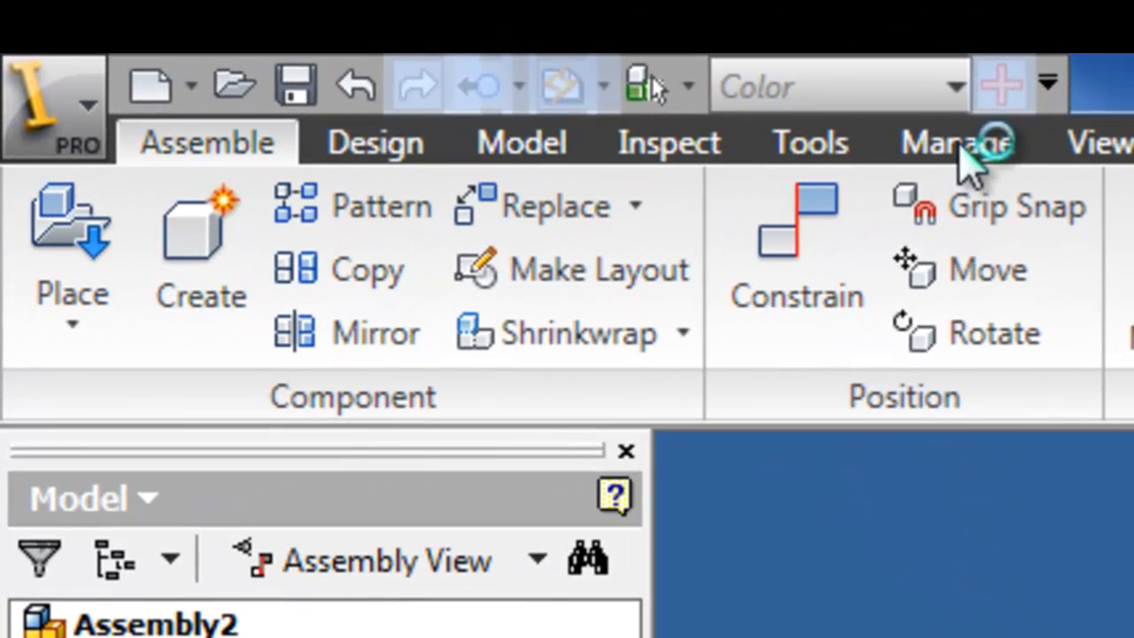
Step: Update the assembly to the new spreadsheet values and view the table from the home, right and left sides
left_click(963, 154)
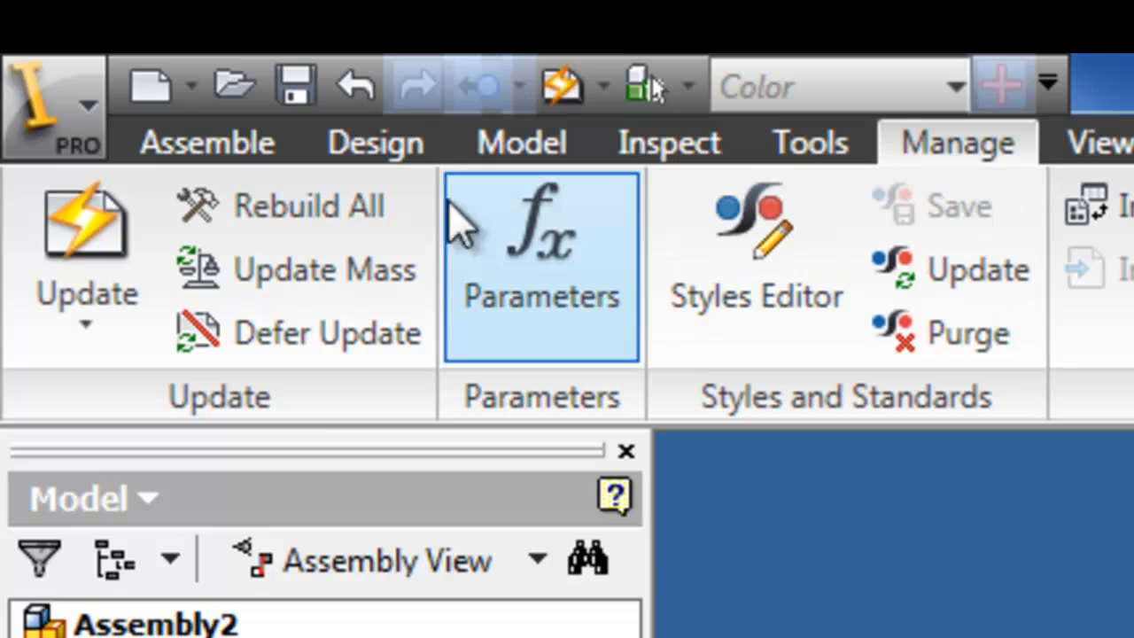
left_click(31, 206)
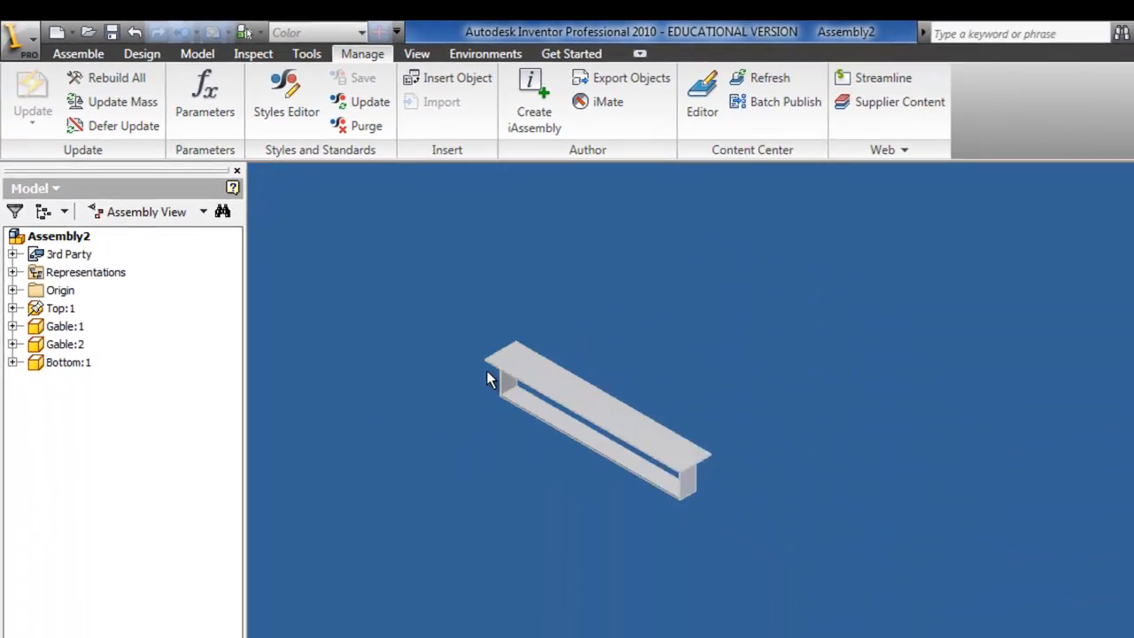
key("F6")
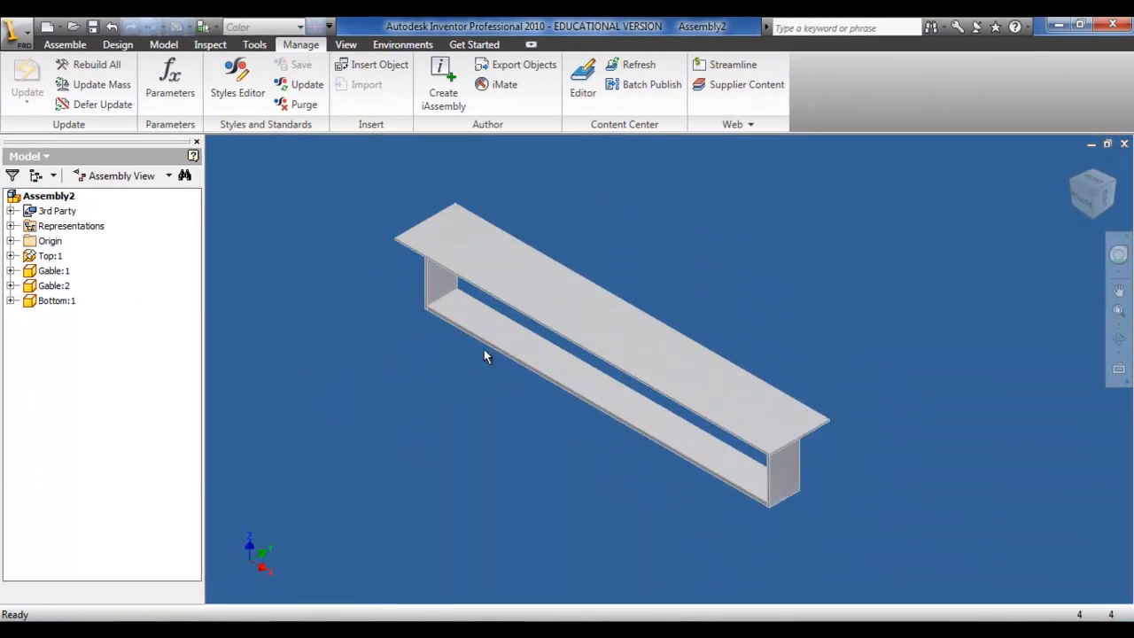
left_click(1113, 200)
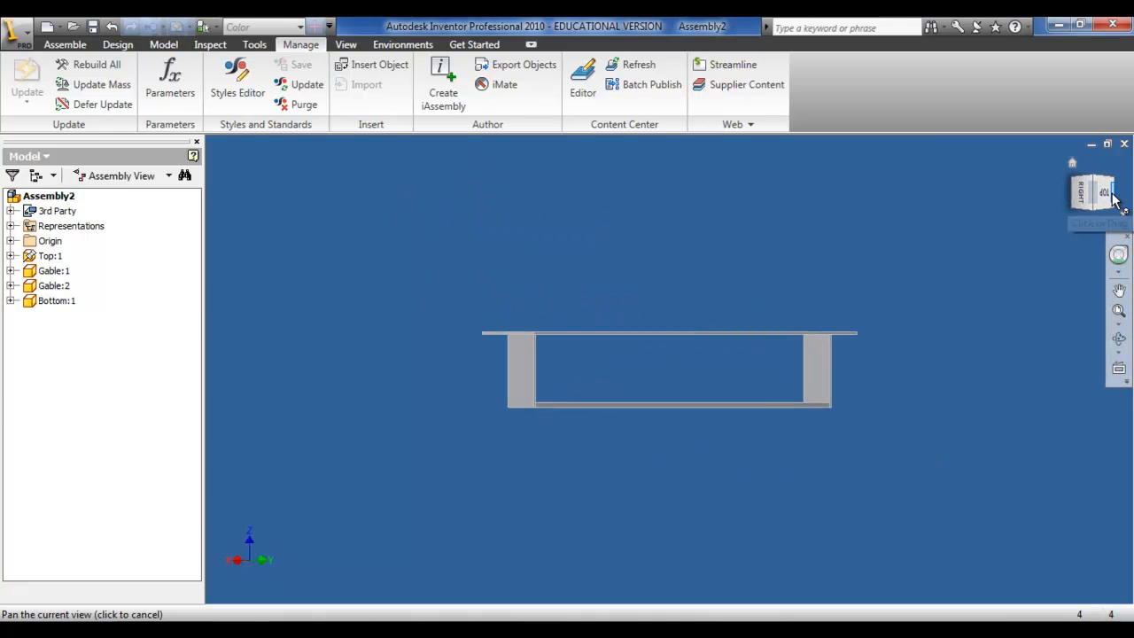
left_click(1115, 202)
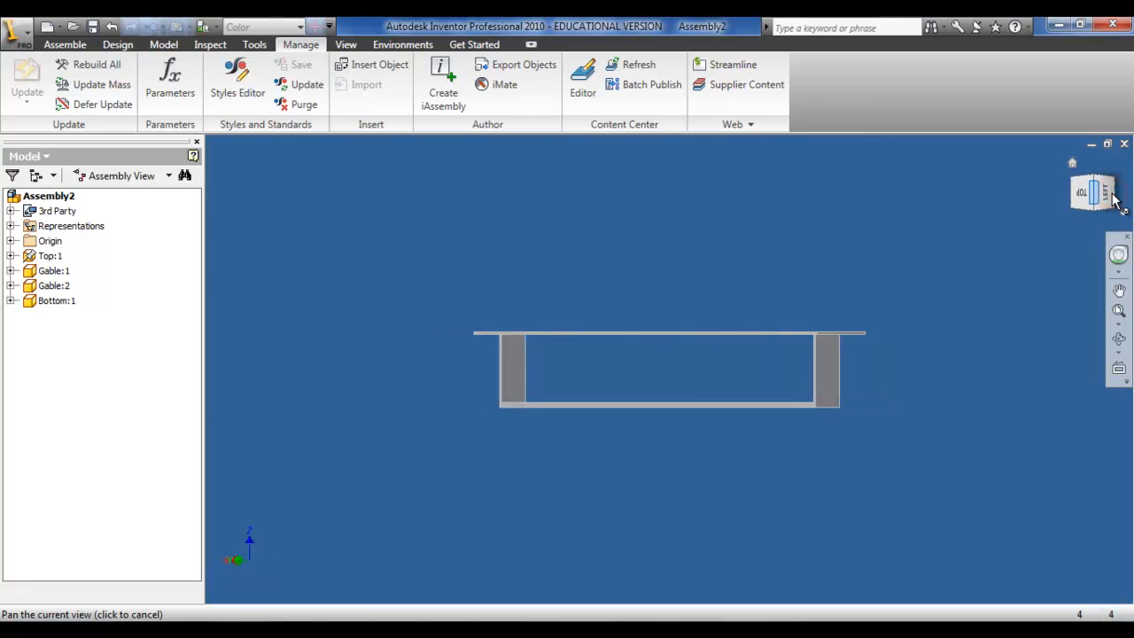
left_click(1115, 202)
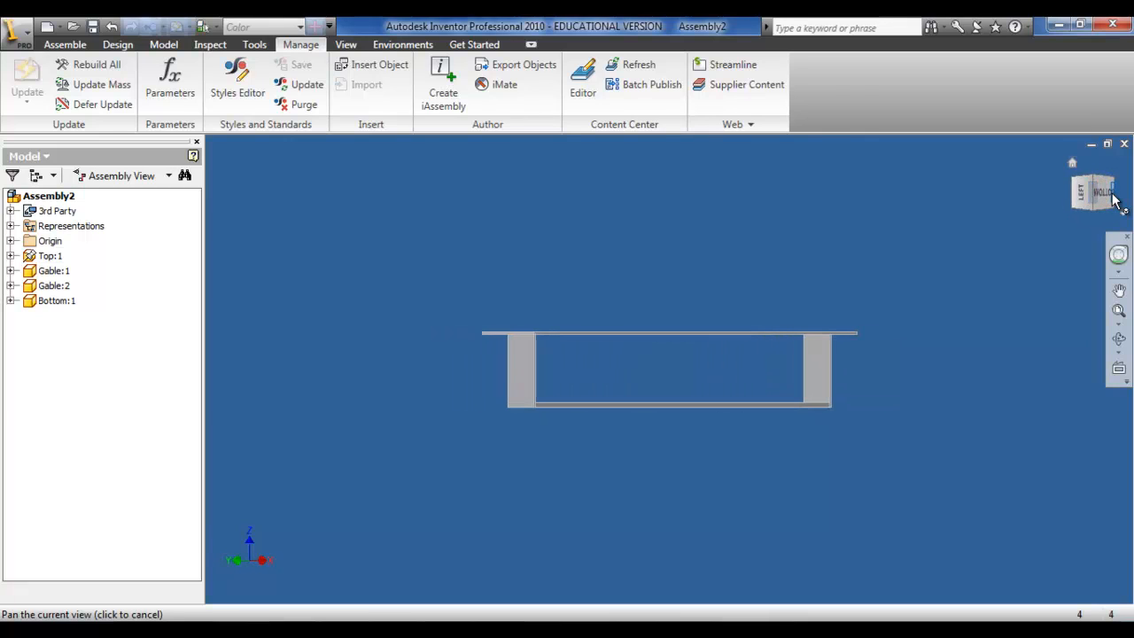
left_click(1115, 200)
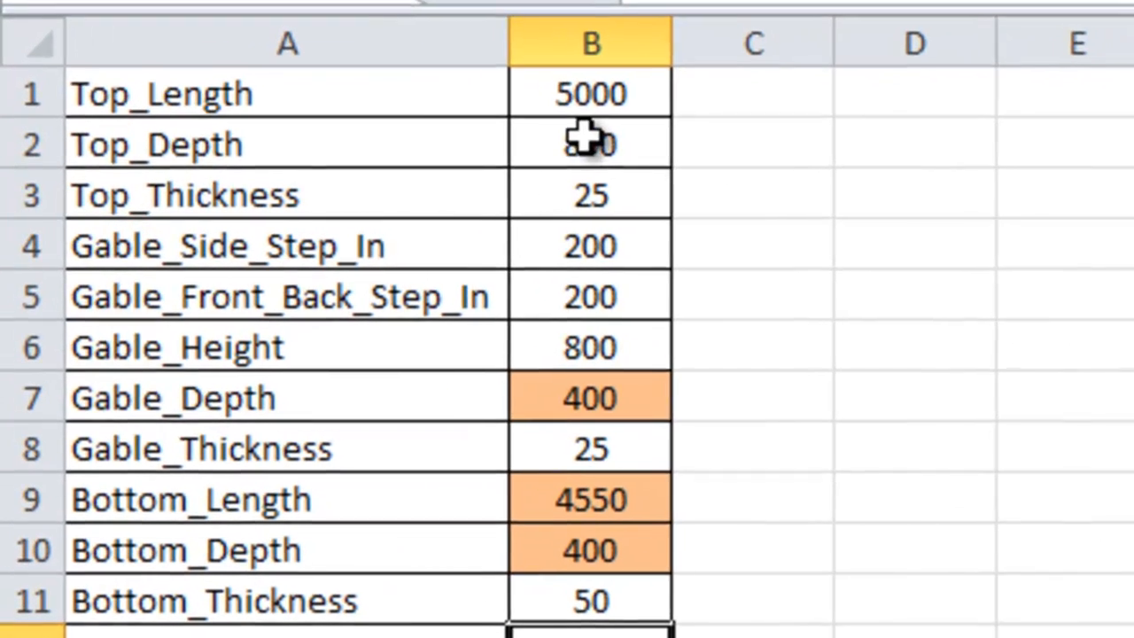
Step: In Excel, set Top_Length to 1500, Top_Depth to 650 and Top_Thickness to 18
left_click(592, 94)
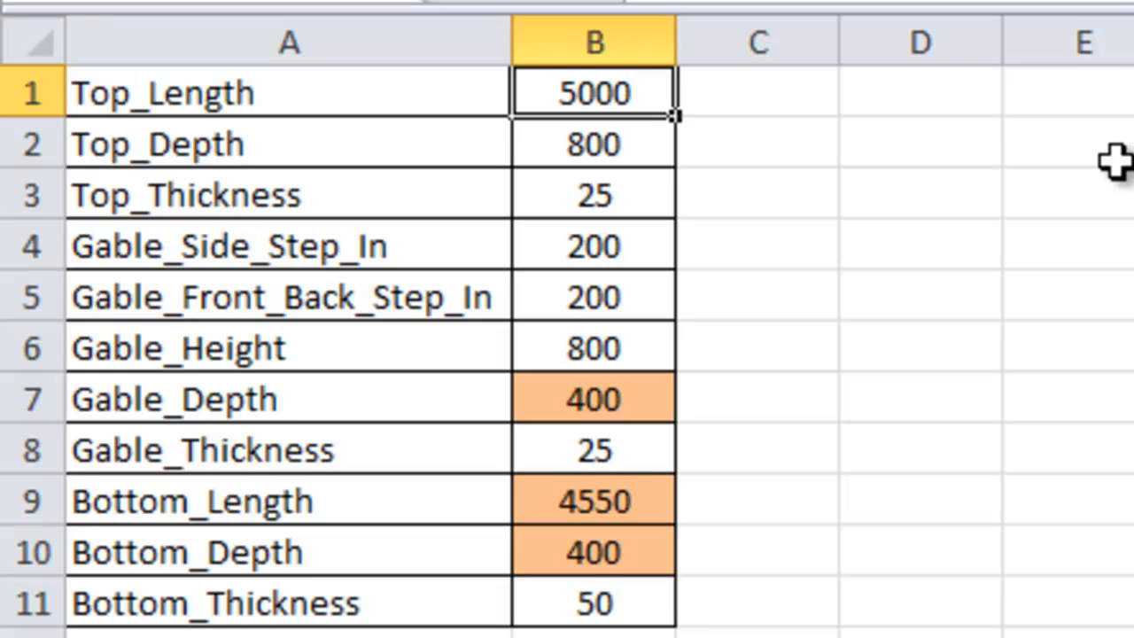
type("1500")
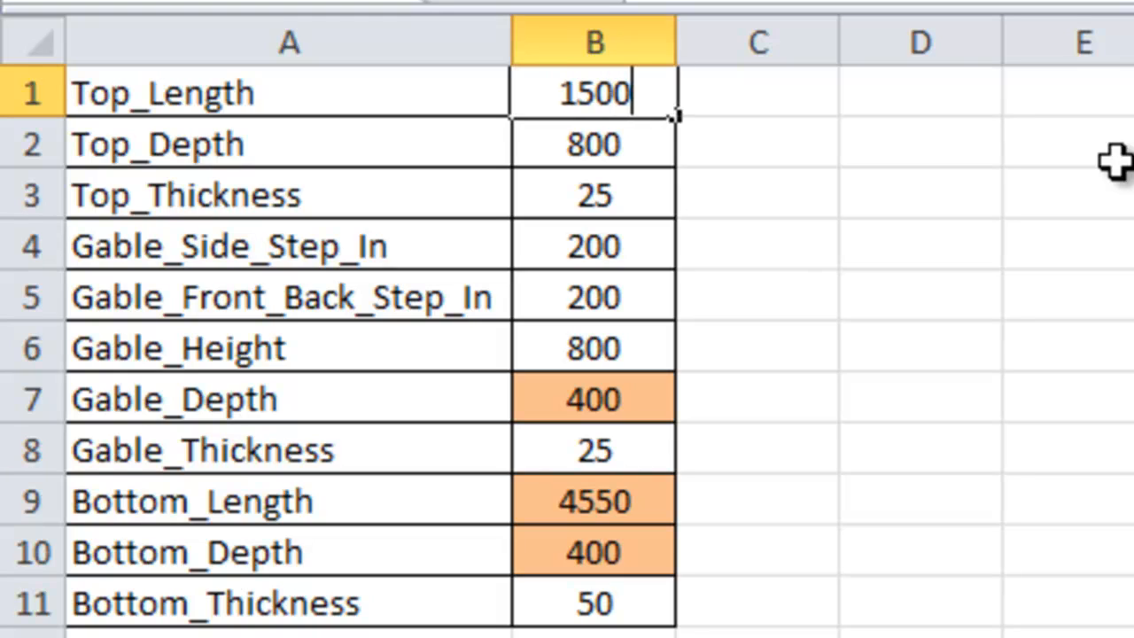
key("Return")
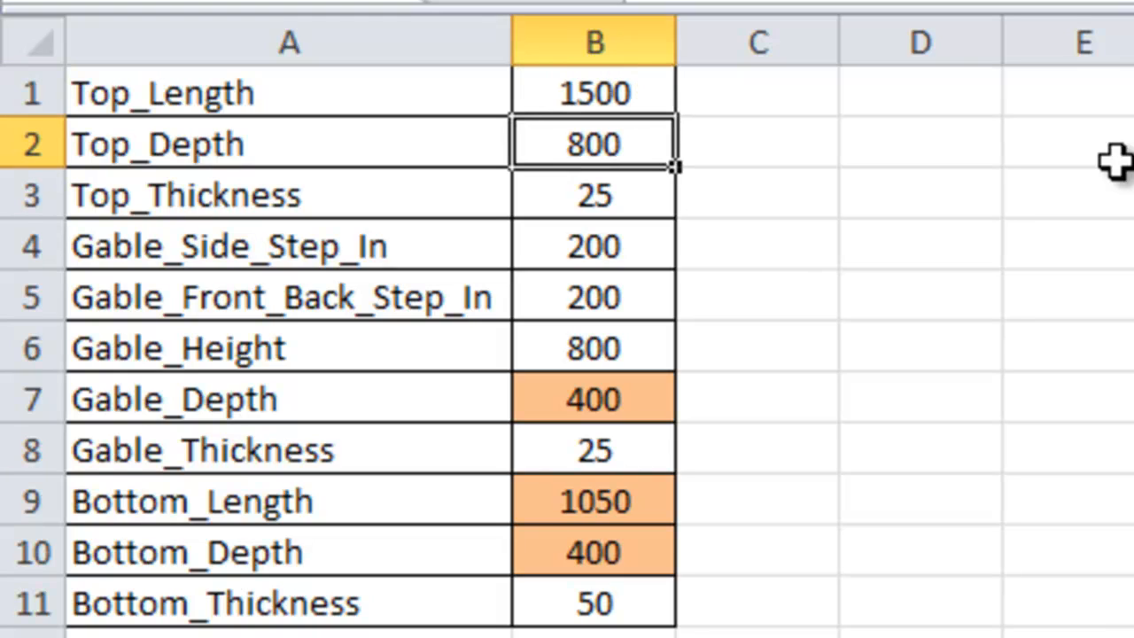
type("25")
key("Return")
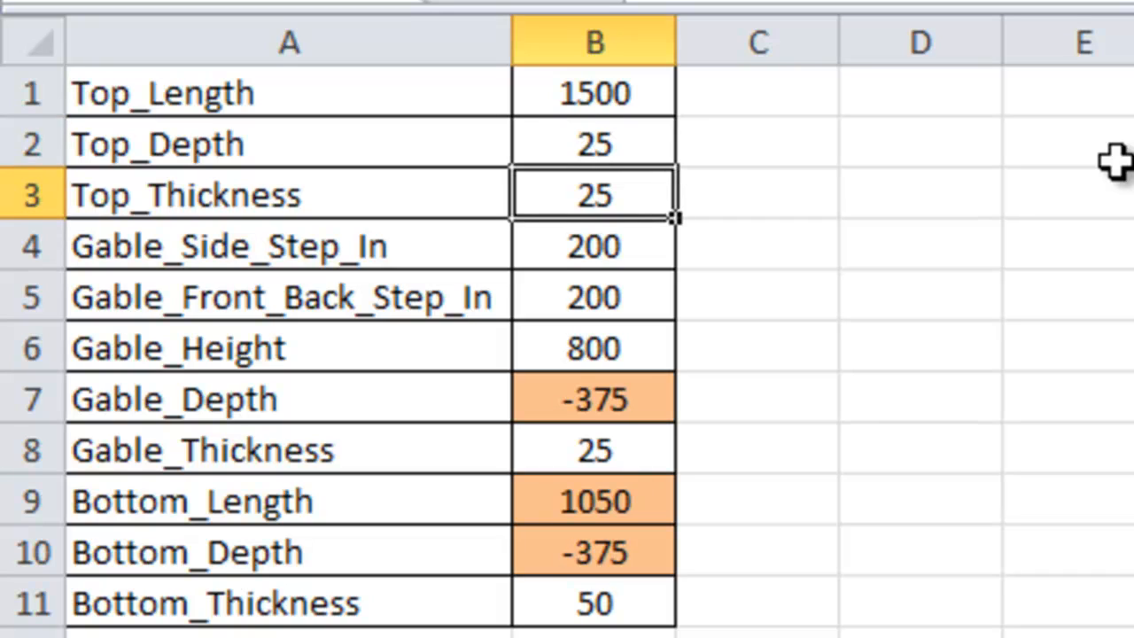
key("Up")
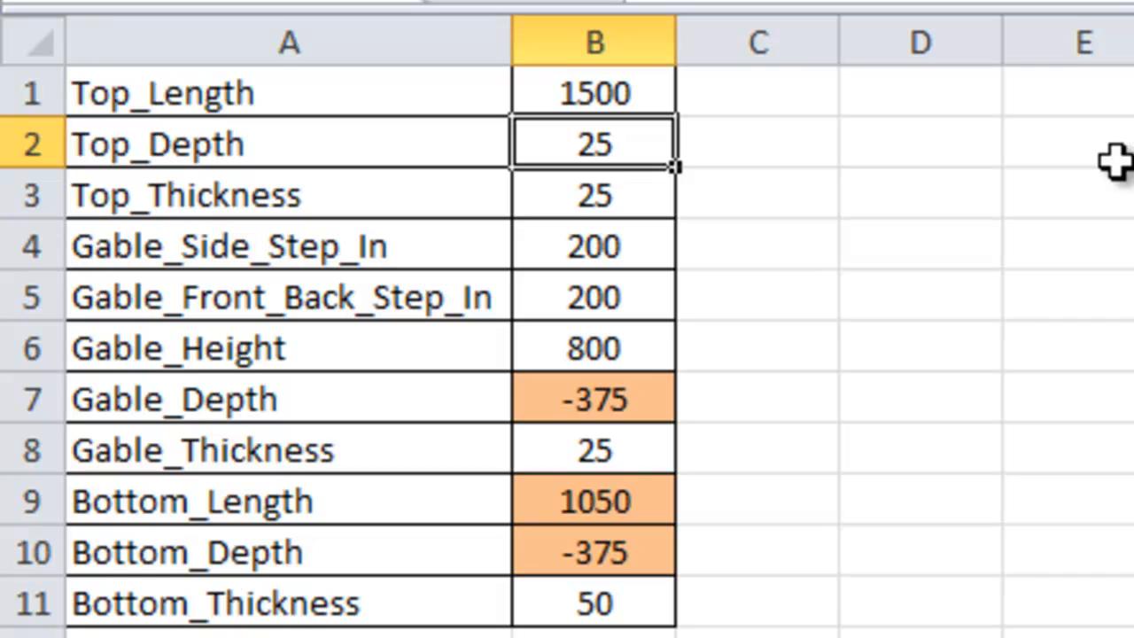
type("650")
key("Return")
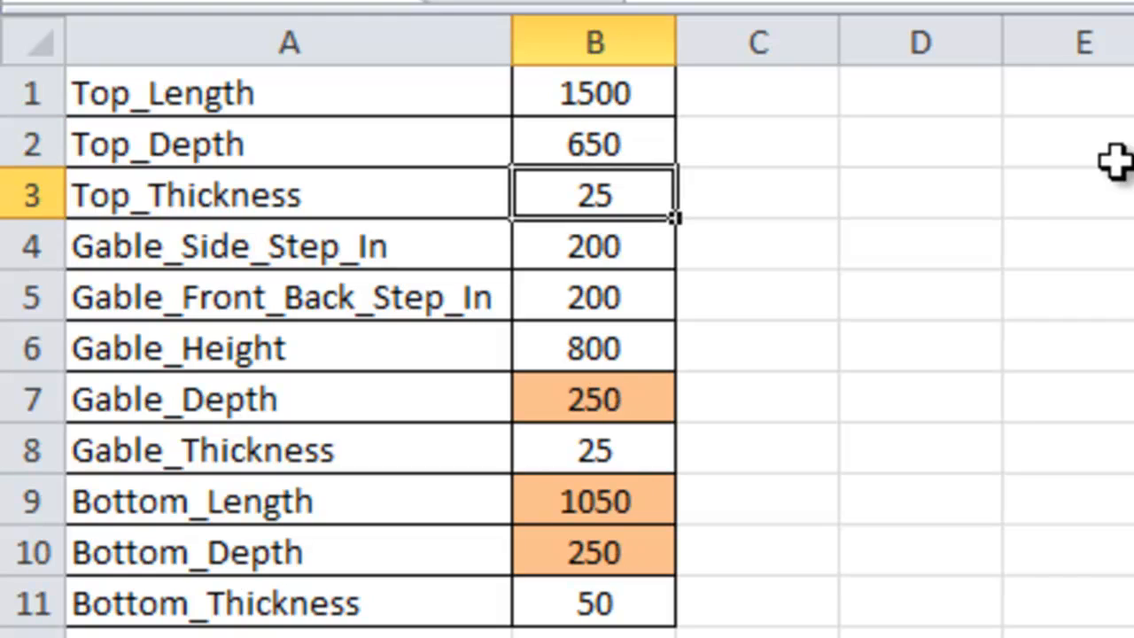
type("18")
key("Return")
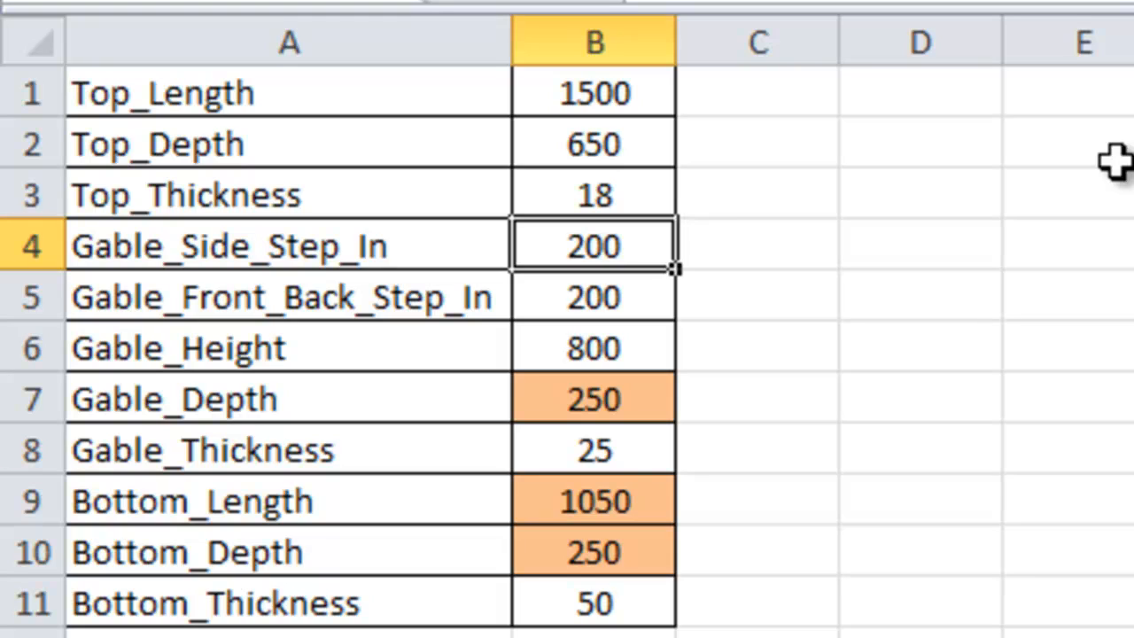
Step: Set Gable_Side_Step_In to 25, Gable_Front_Back_Step_In to 25 and Gable_Height to 450
type("25")
key("Return")
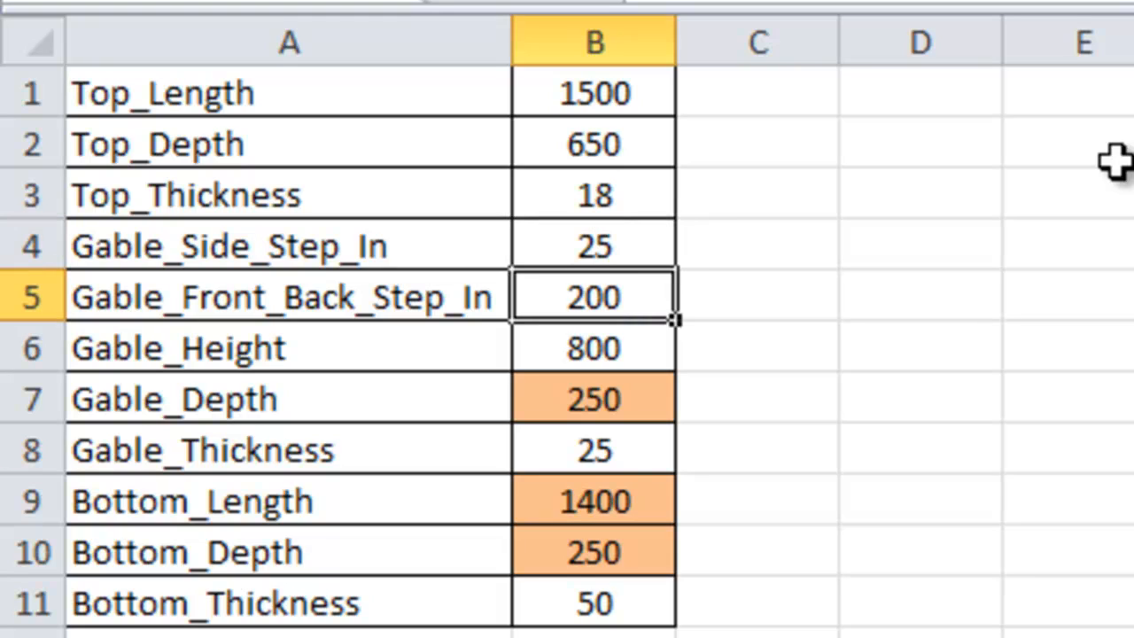
type("25")
key("Return")
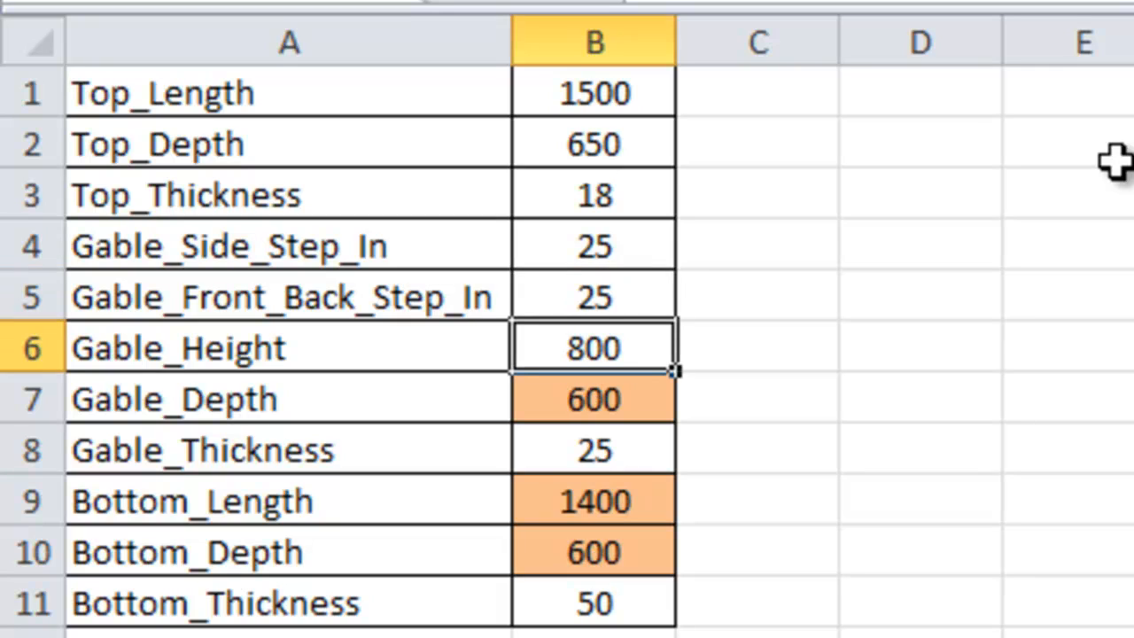
type("450")
key("Return")
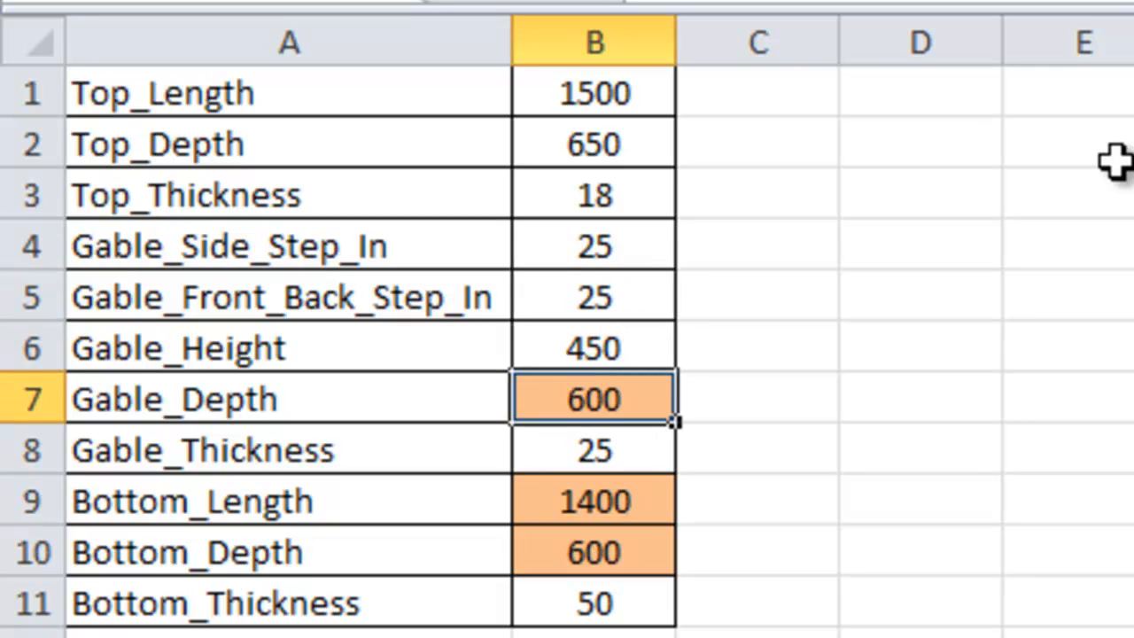
Step: Set Bottom_Thickness to 25 and save the workbook
key("Return")
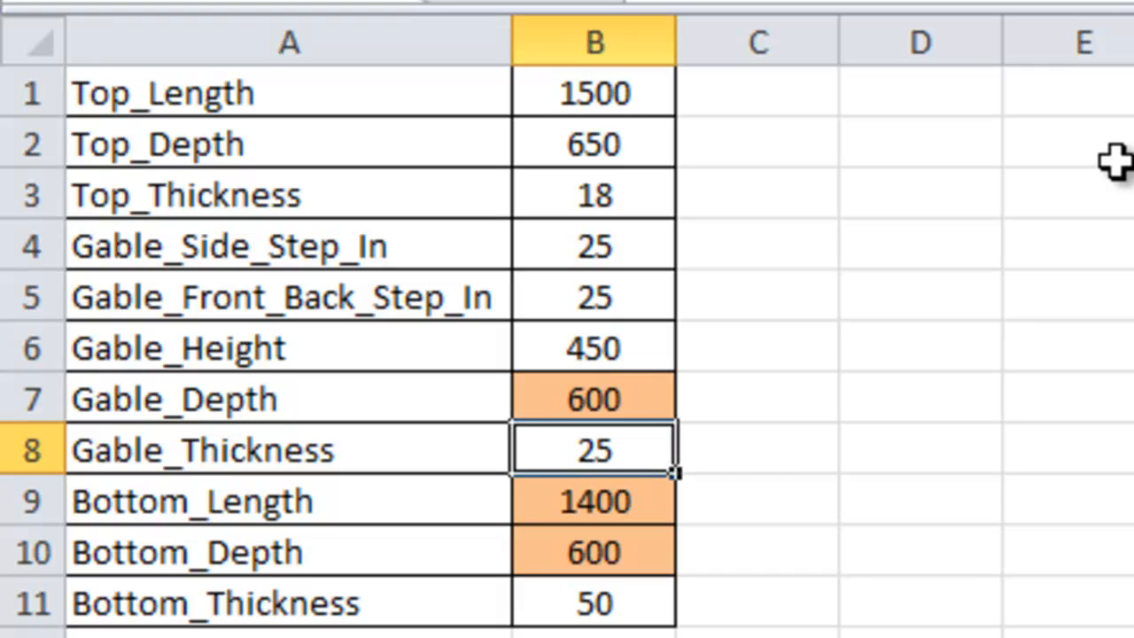
key("Down")
key("Down")
key("Down")
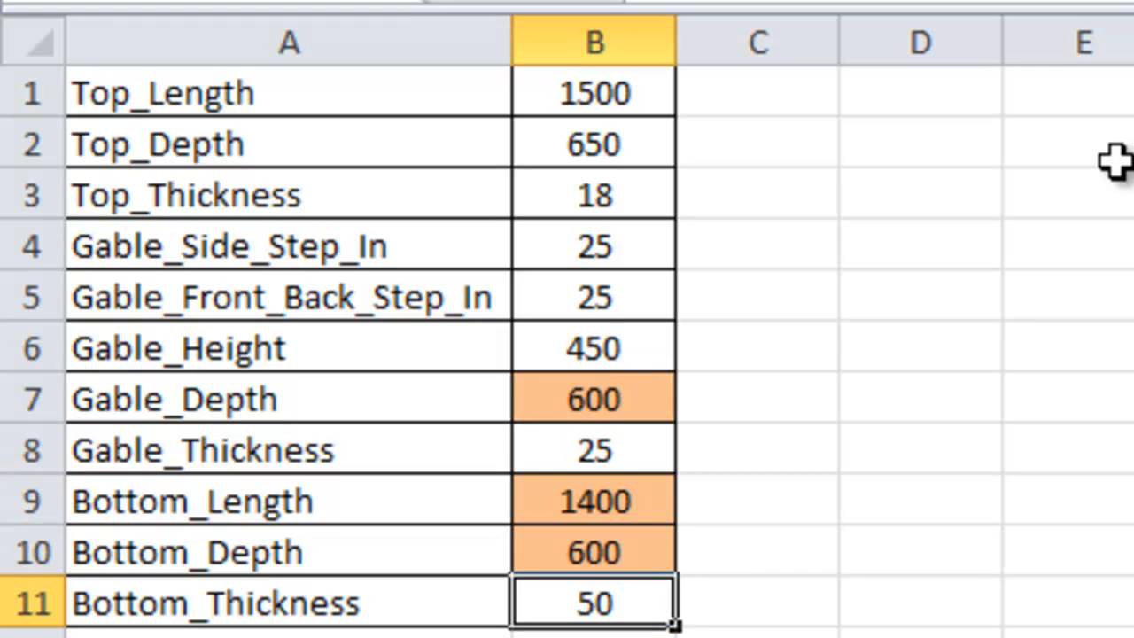
type("25")
key("Return")
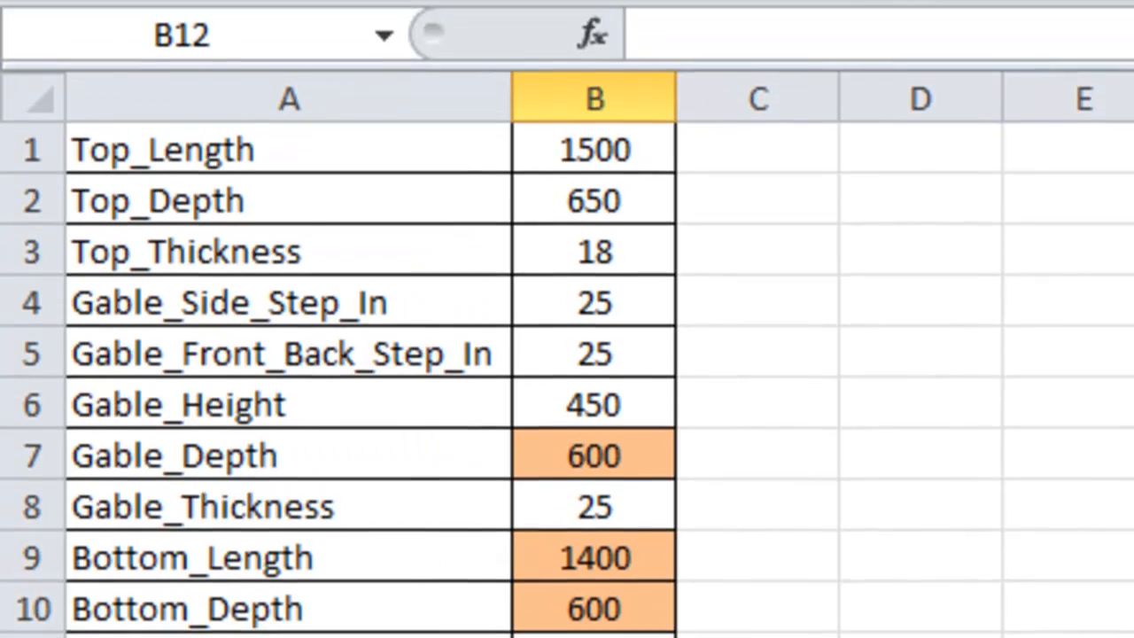
left_click(90, 79)
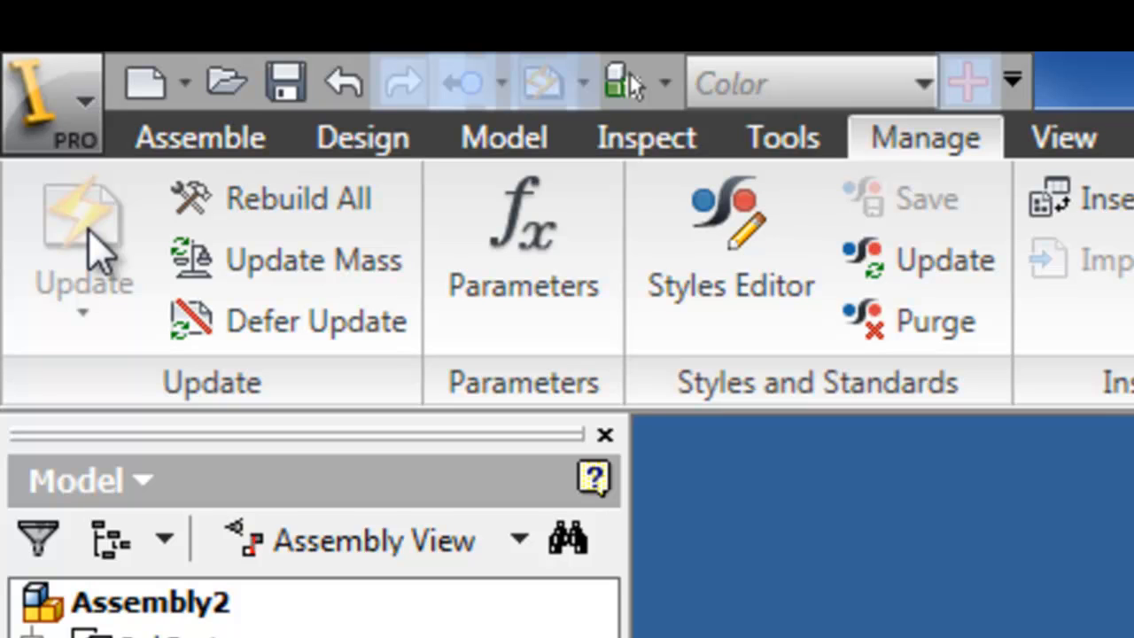
Step: Update the Inventor assembly to pick up the changed spreadsheet values
left_click(96, 250)
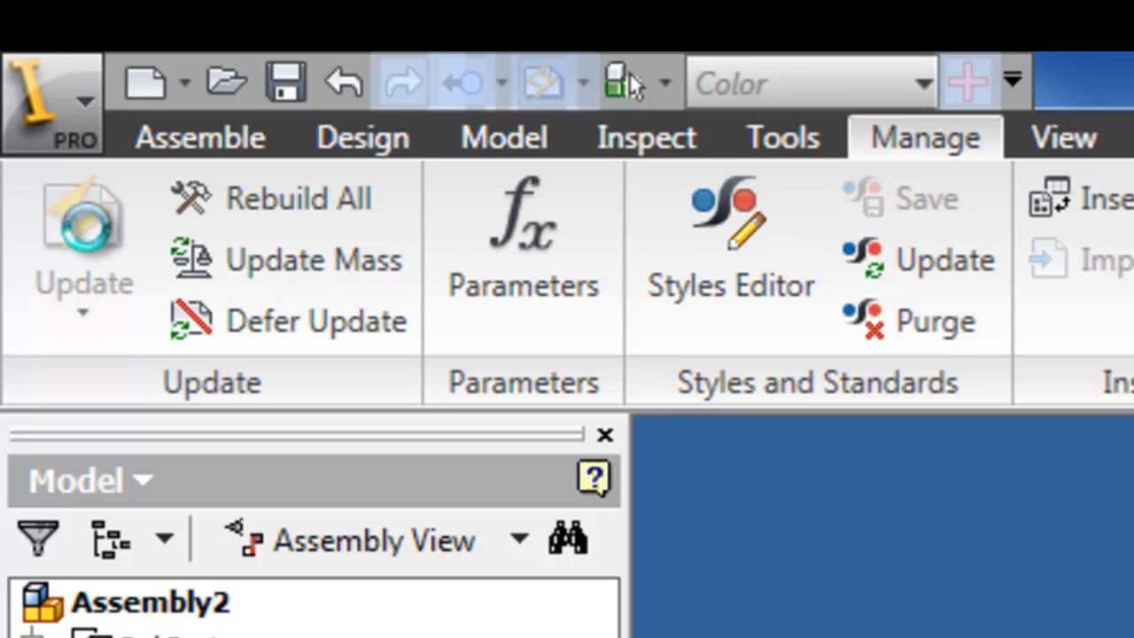
left_click(95, 250)
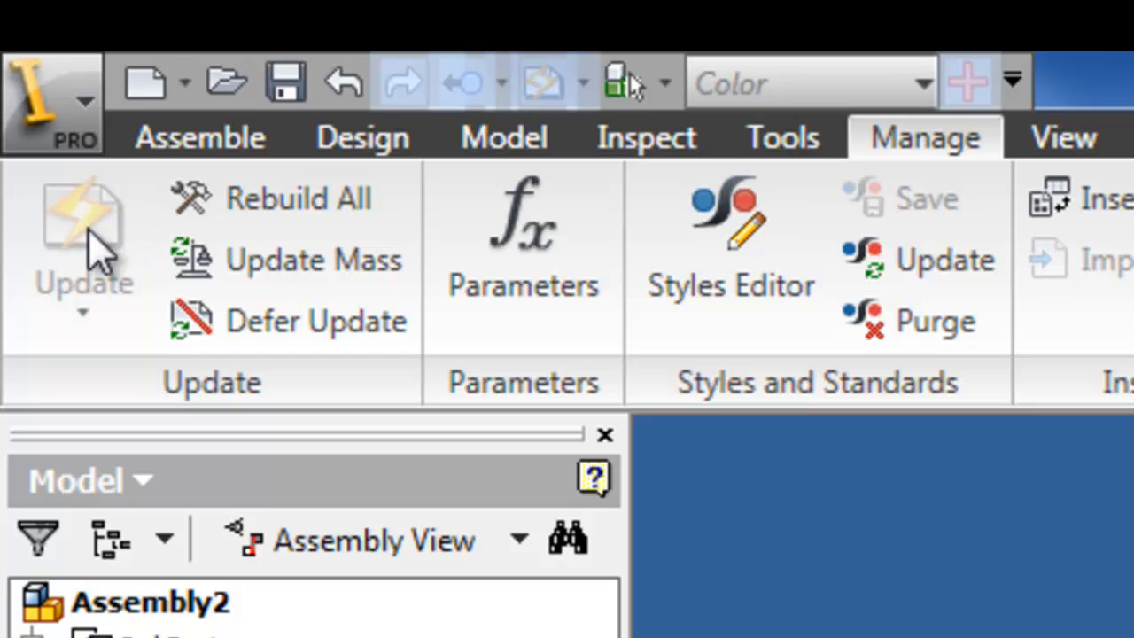
left_click(90, 232)
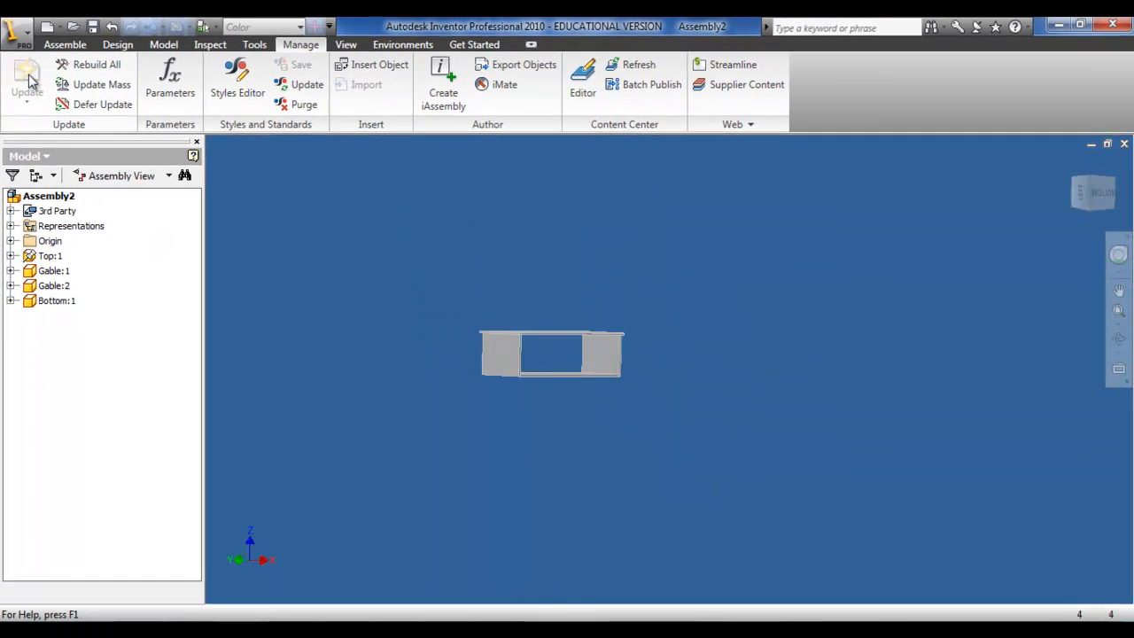
Step: Examine the resized table from the home view and the right and top sides
key("F6")
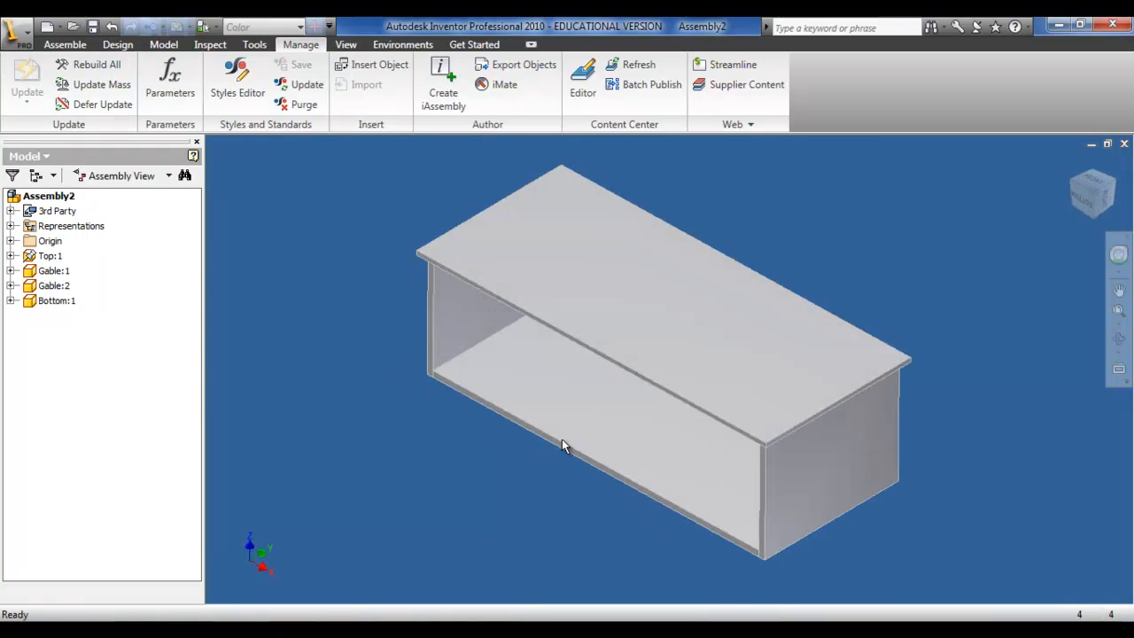
left_click(1119, 202)
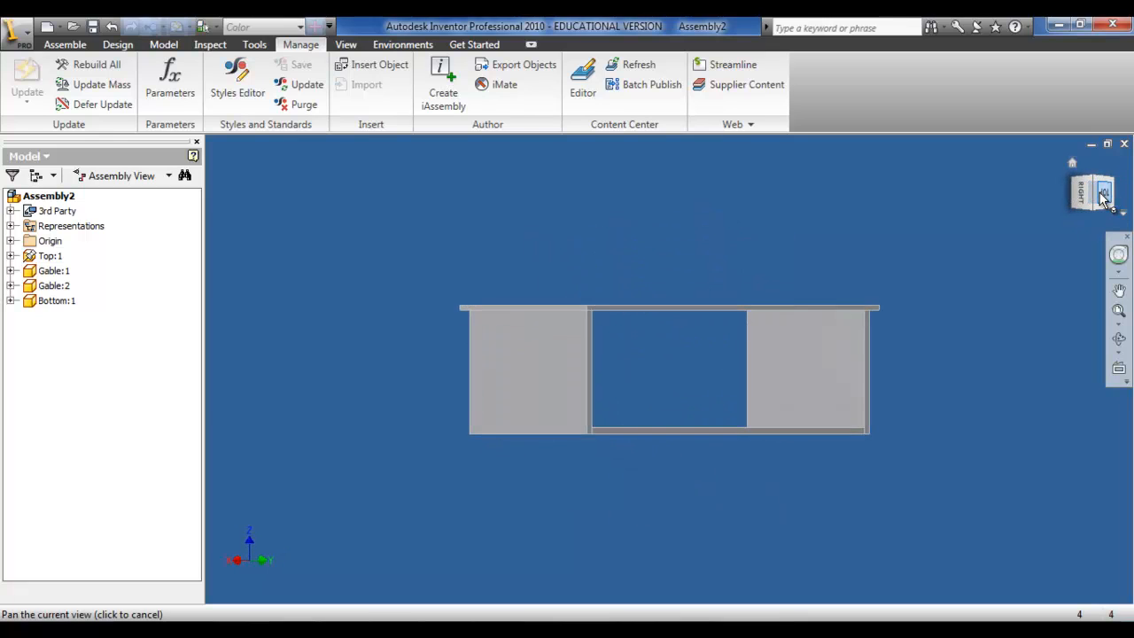
left_click(1106, 196)
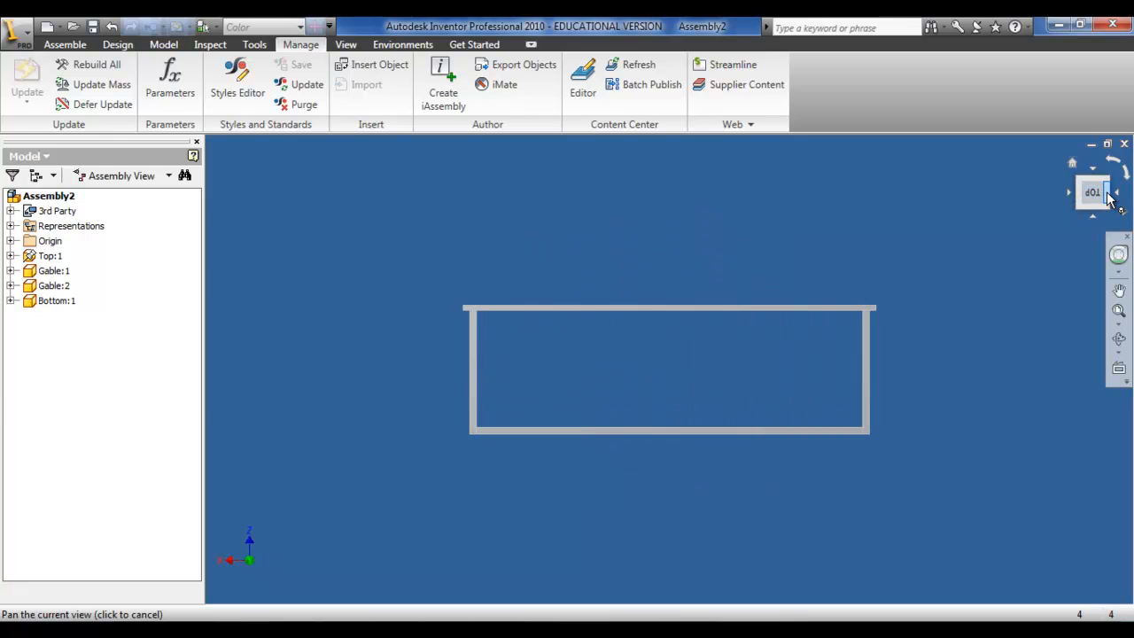
left_click(1104, 199)
left_click(1105, 199)
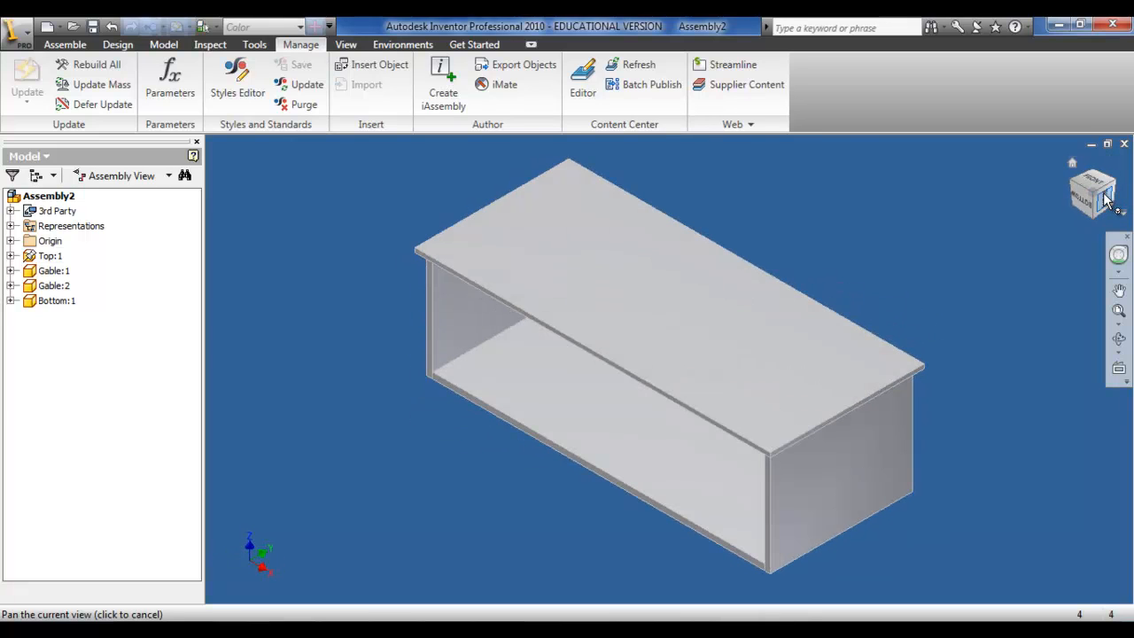
key("alt")
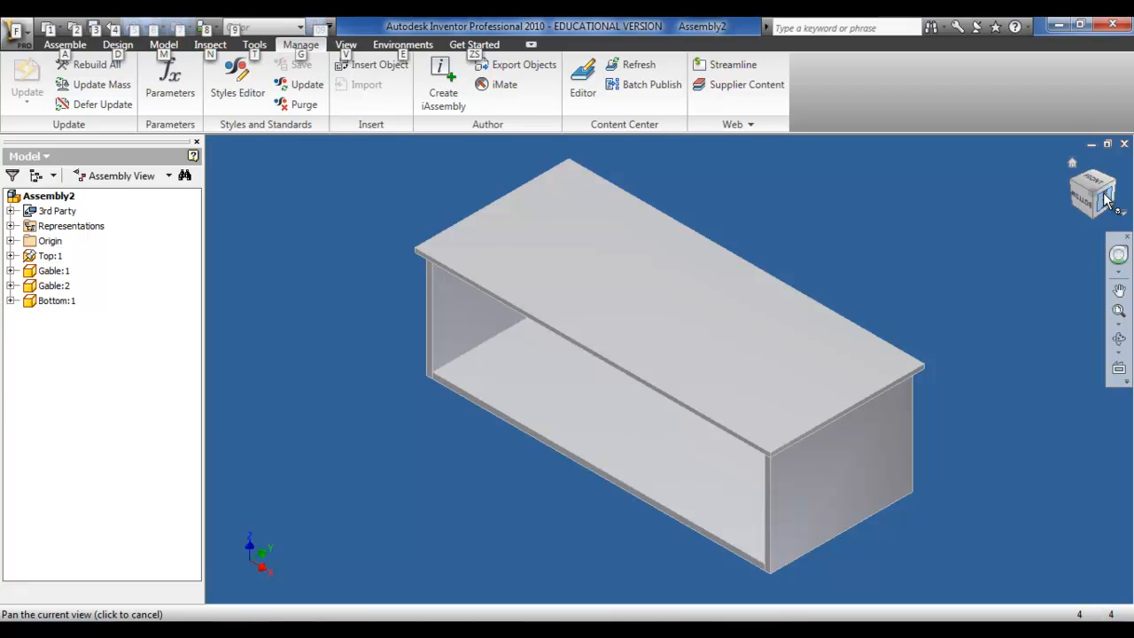